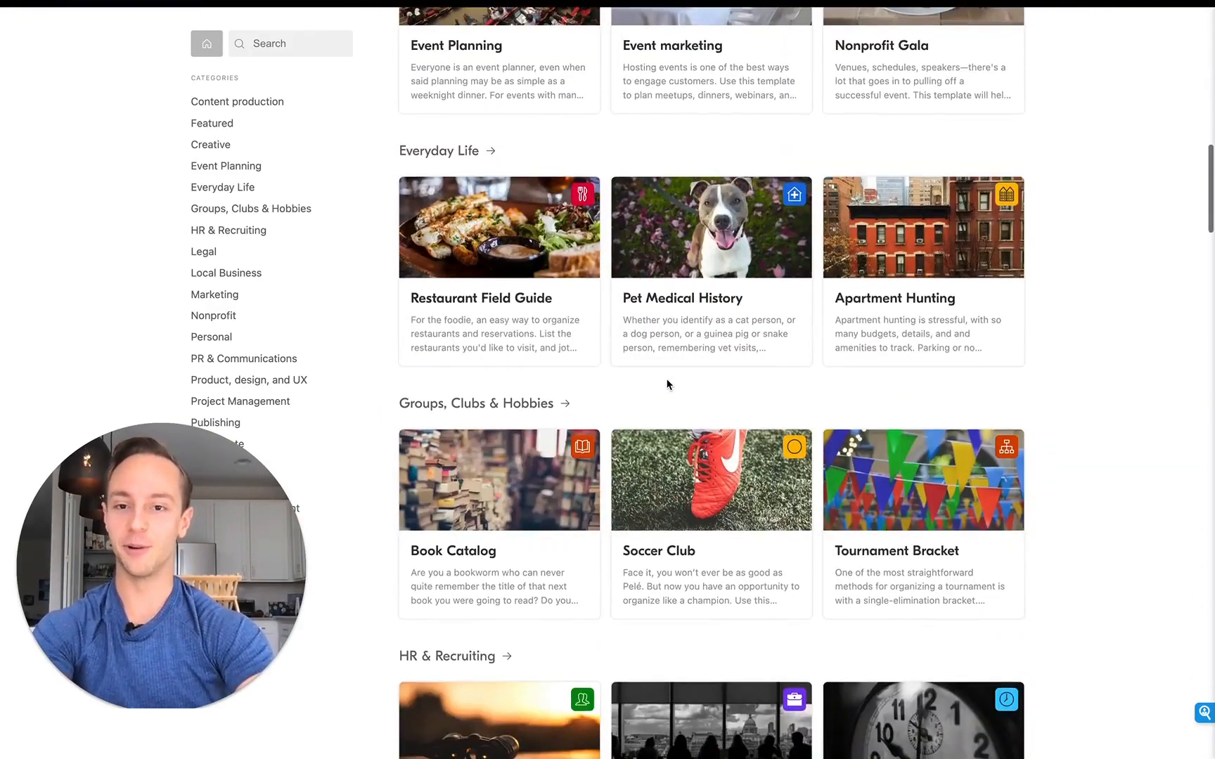
# Step: Browse the template gallery's categories from Everyday Life through PR & Communications, and return to the featured templates
pyautogui.scroll(-2, 667, 384)
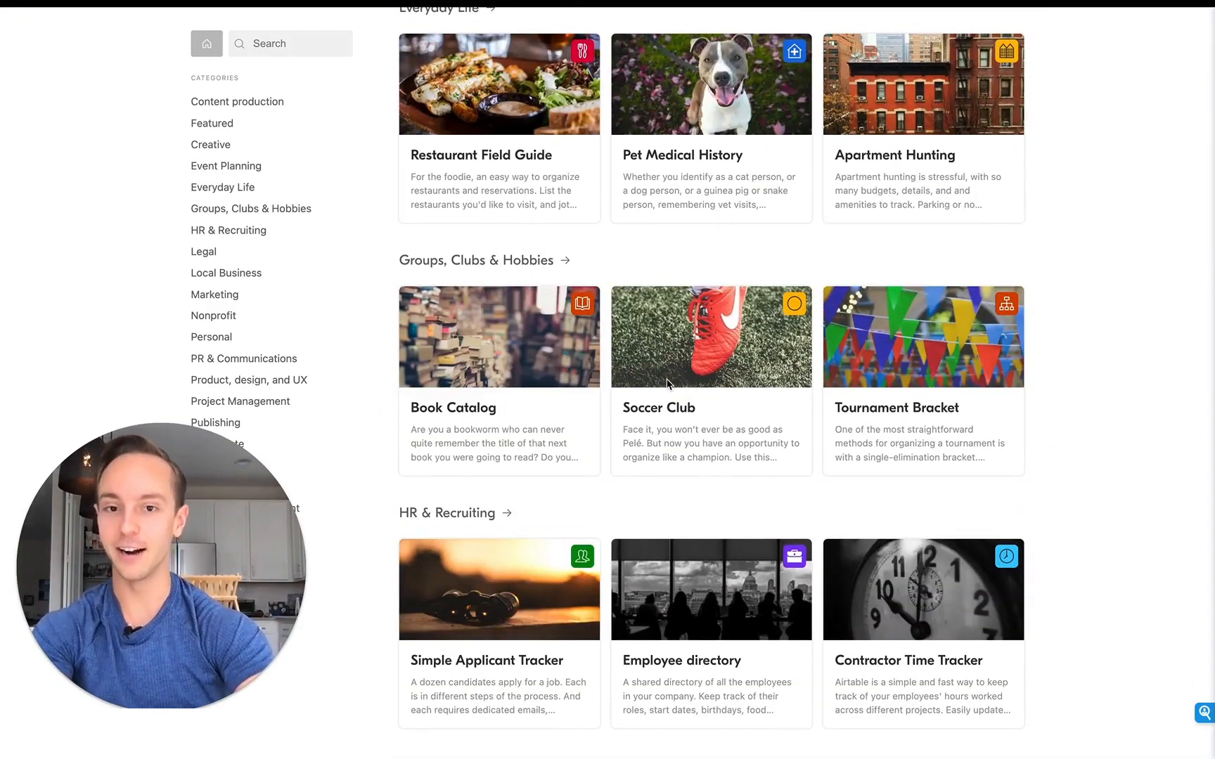
pyautogui.scroll(-2, 668, 384)
pyautogui.scroll(-3, 667, 383)
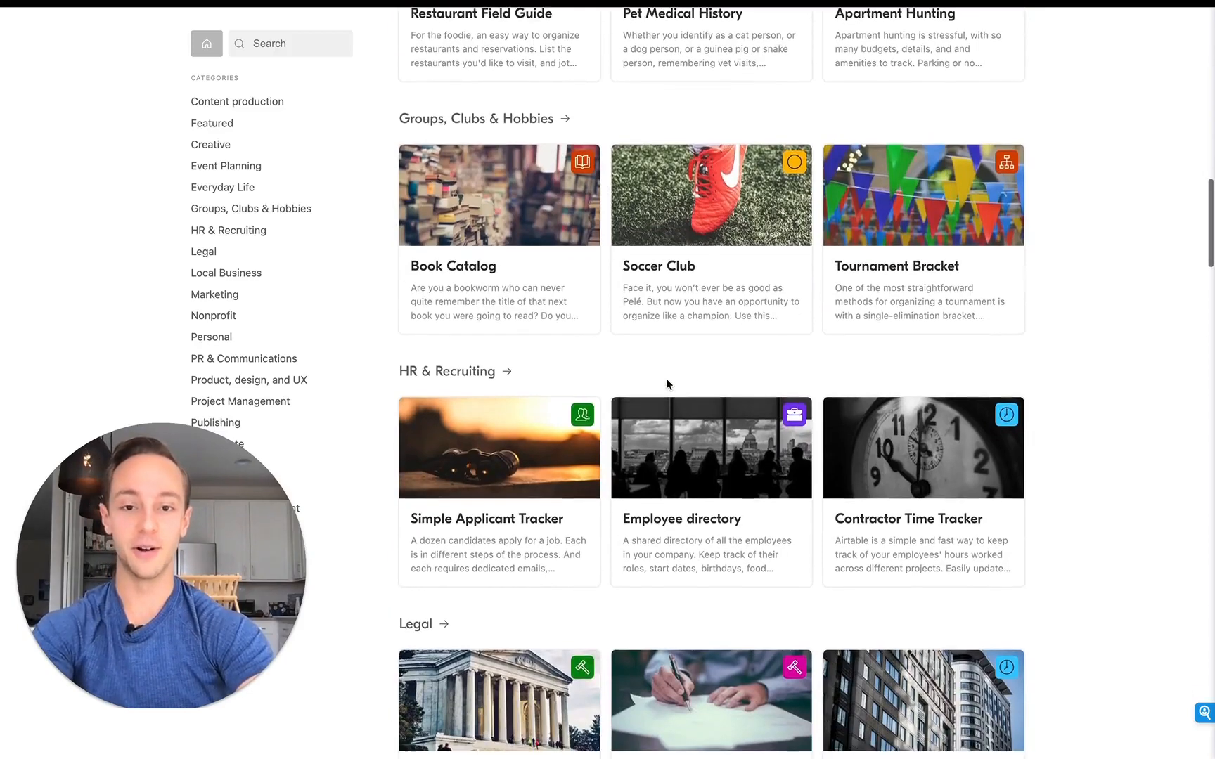
pyautogui.scroll(-4, 667, 384)
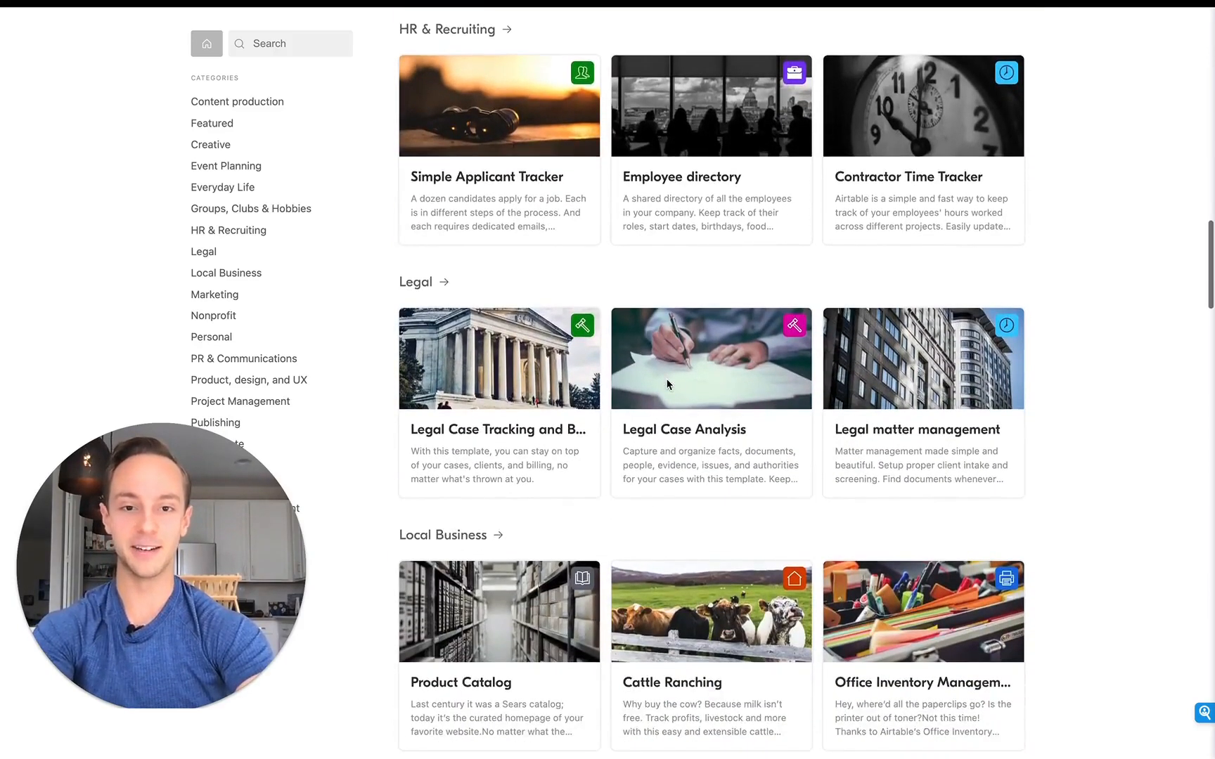
pyautogui.scroll(-5, 667, 384)
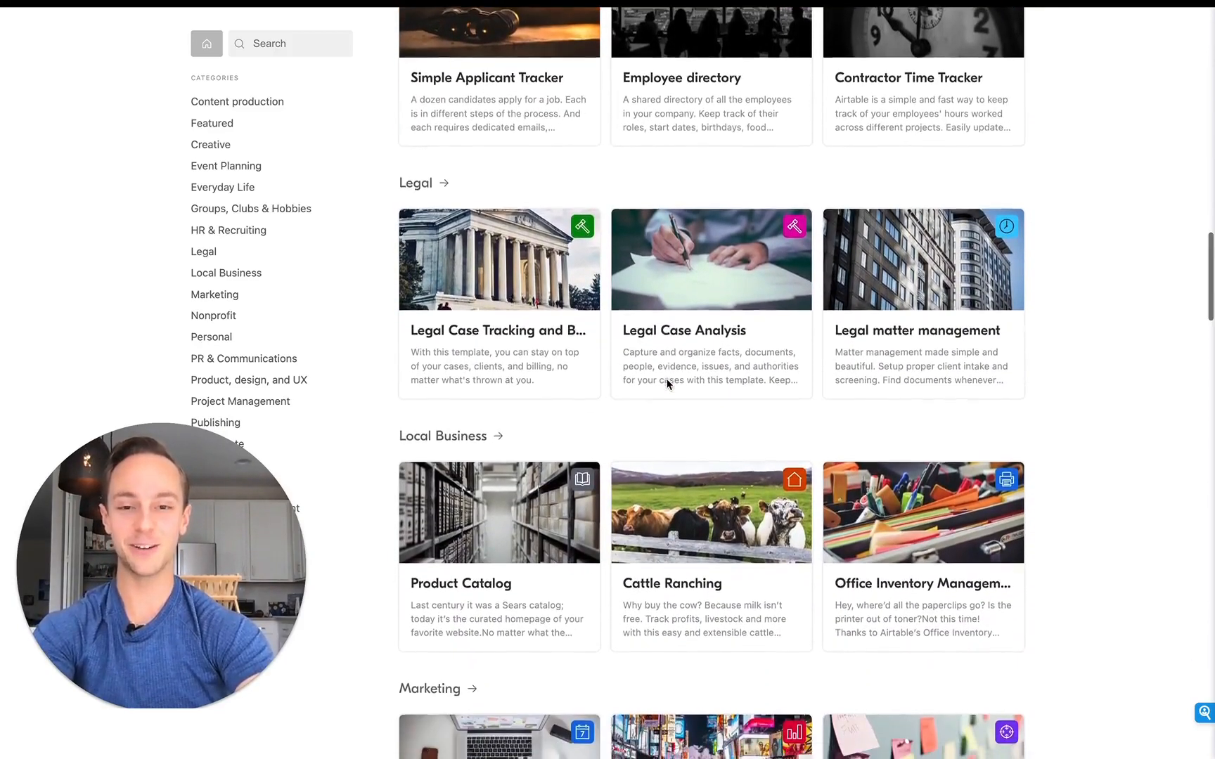
pyautogui.scroll(-6, 667, 384)
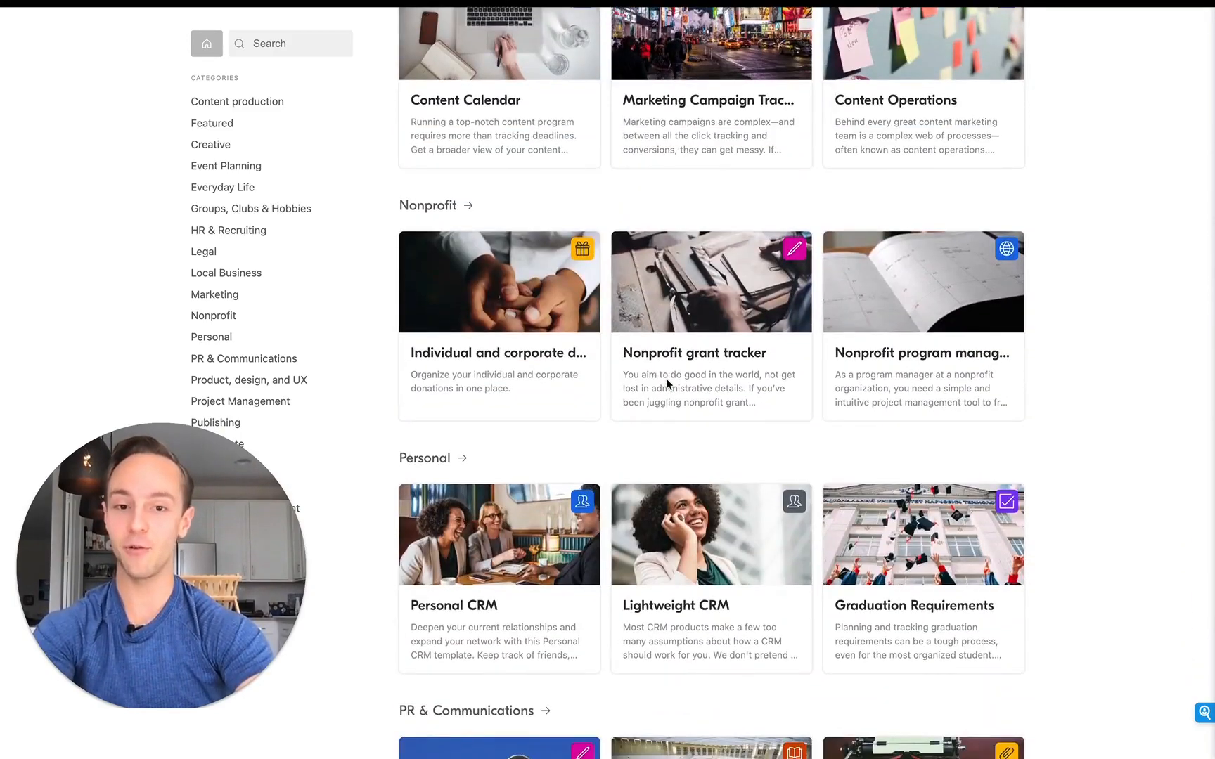
pyautogui.scroll(-3, 667, 384)
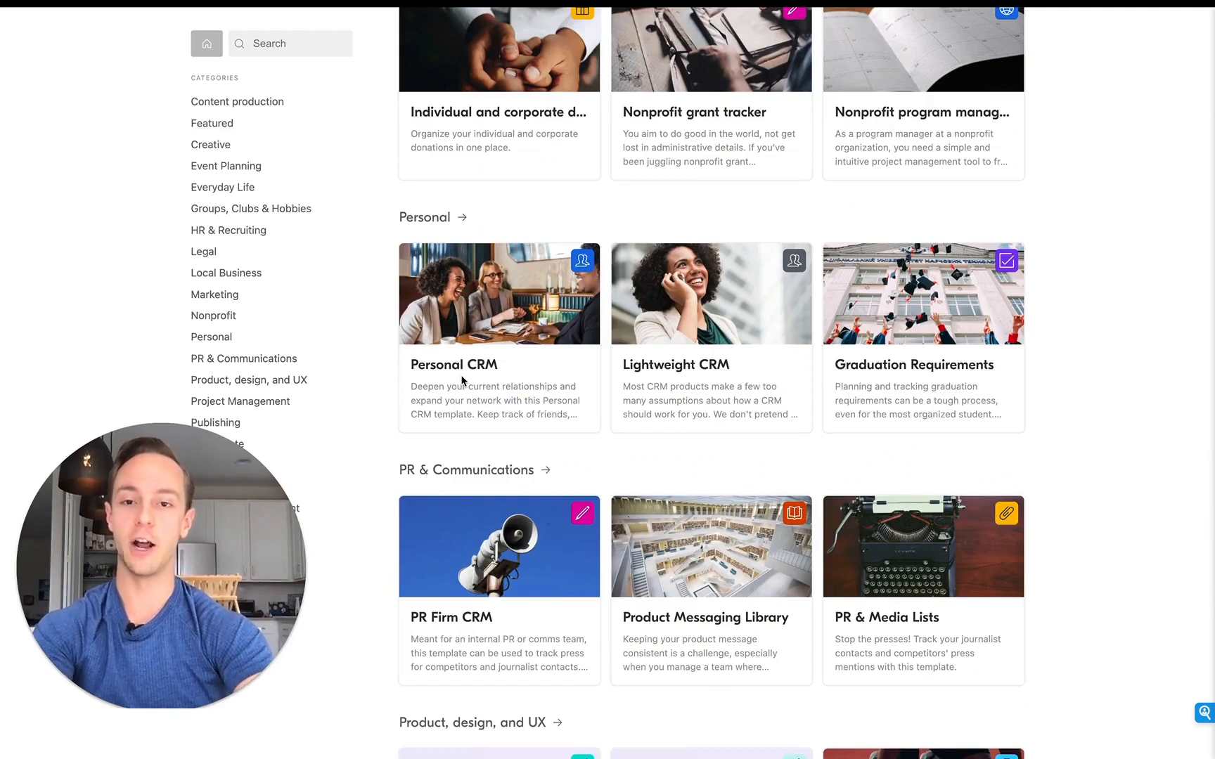
pyautogui.scroll(8, 462, 381)
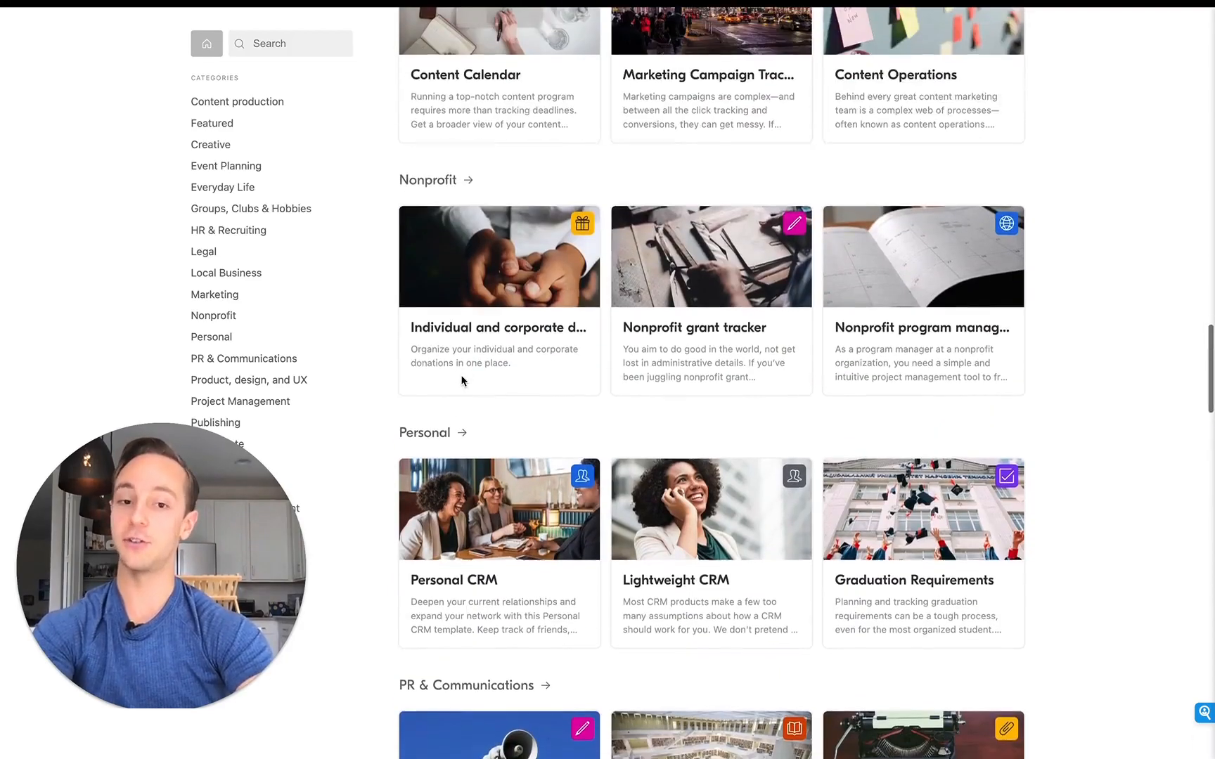
pyautogui.scroll(15, 462, 381)
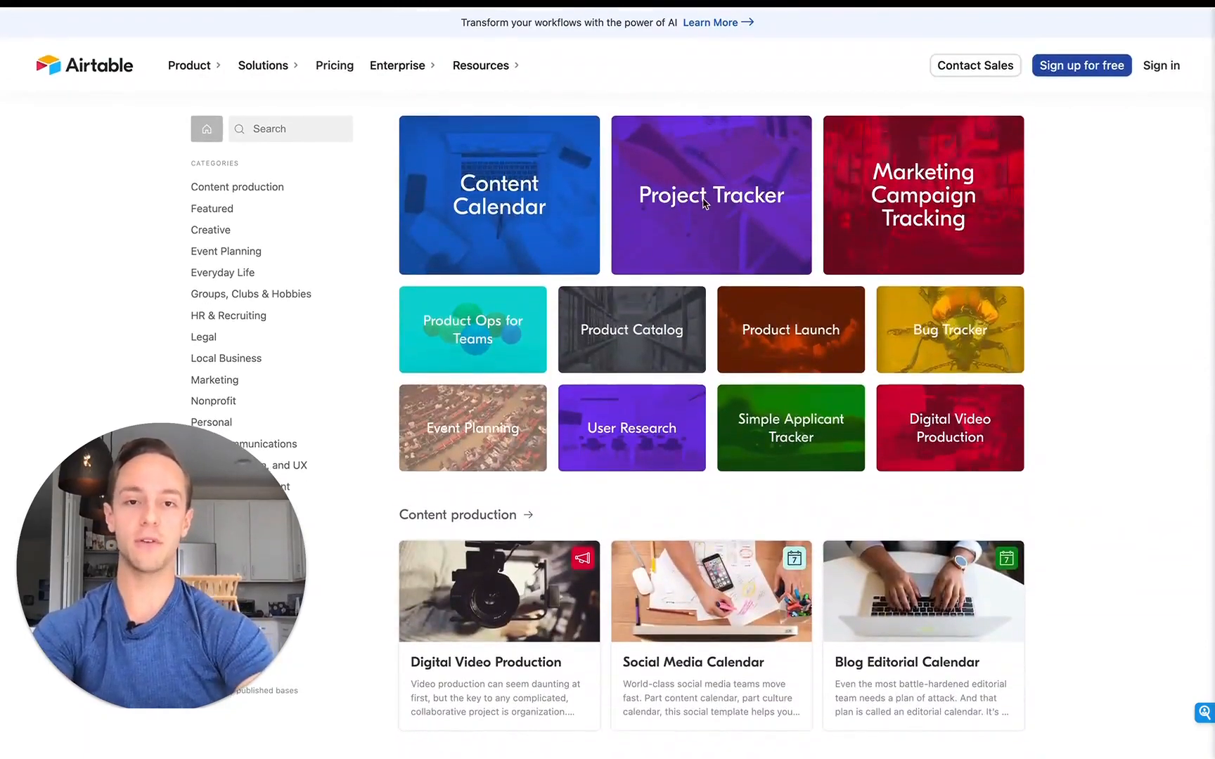
# Step: Open the Project Tracker template and look across the columns of its embedded task table
pyautogui.click(708, 204)
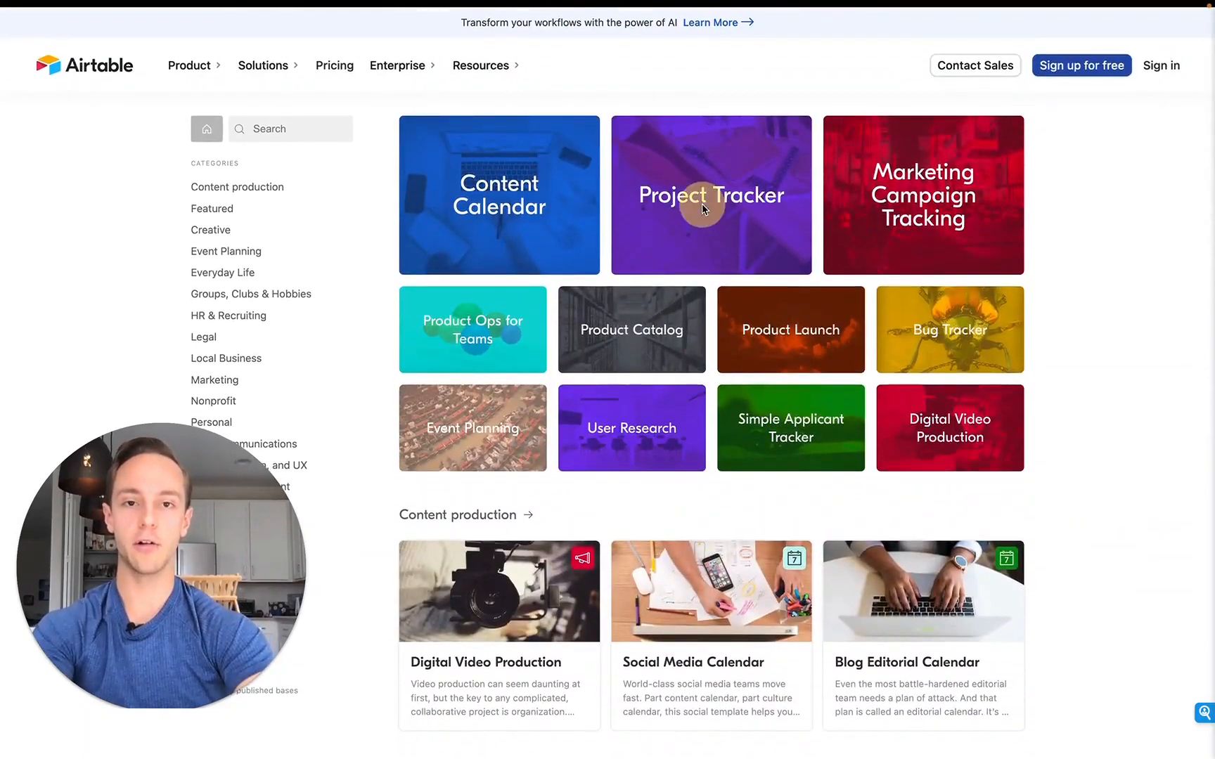
pyautogui.click(711, 206)
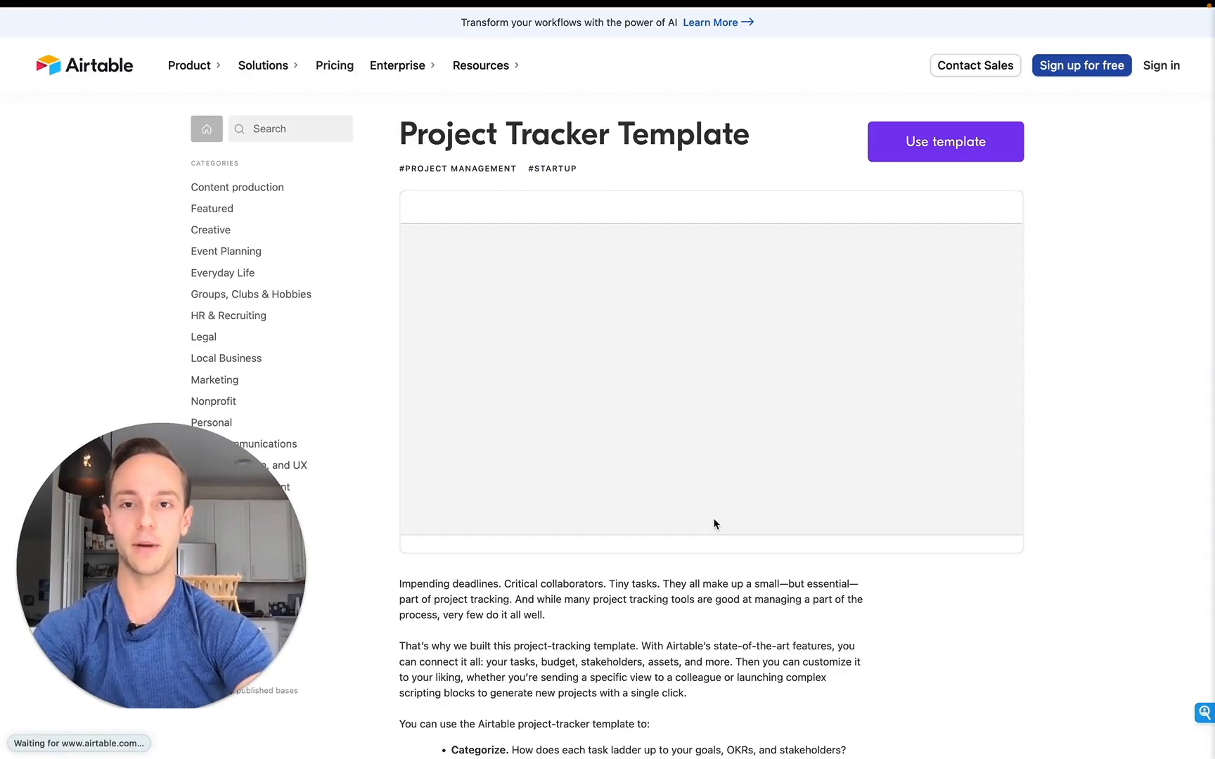
pyautogui.scroll(-2, 814, 406)
pyautogui.scroll(2, 814, 406)
pyautogui.hscroll(1, 814, 406)
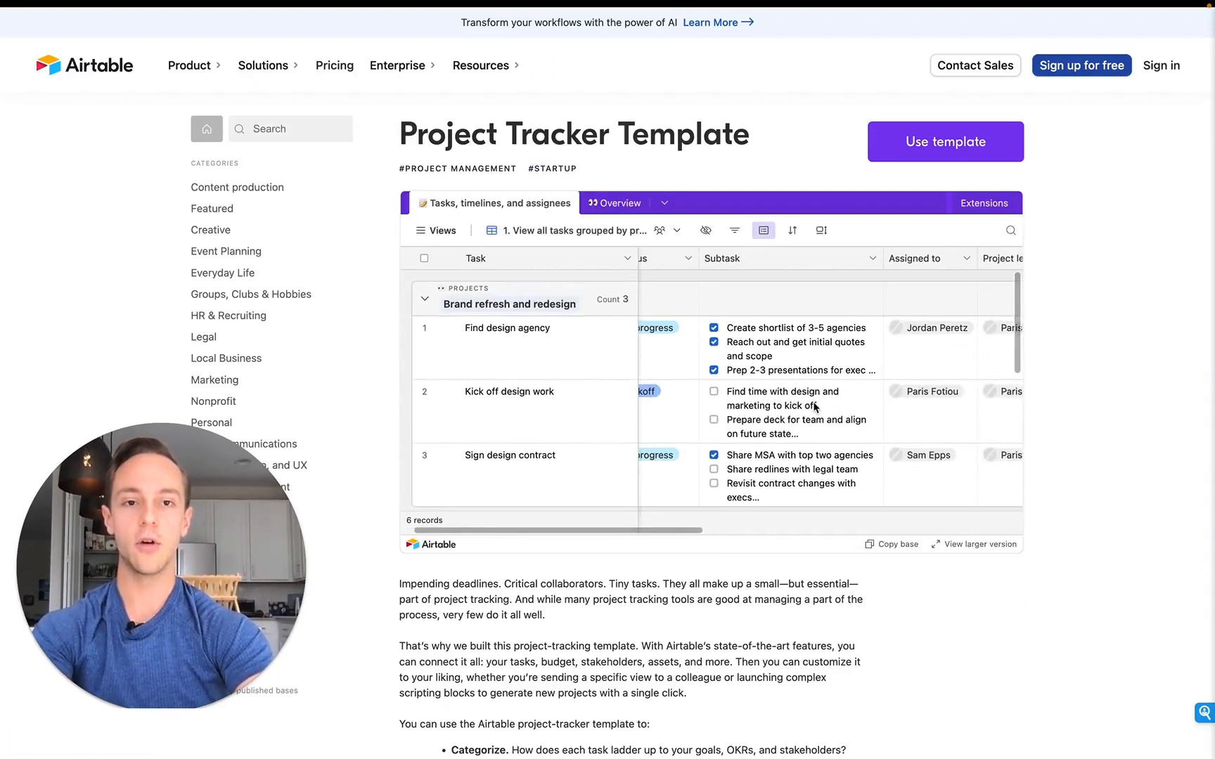
pyautogui.hscroll(-1, 816, 406)
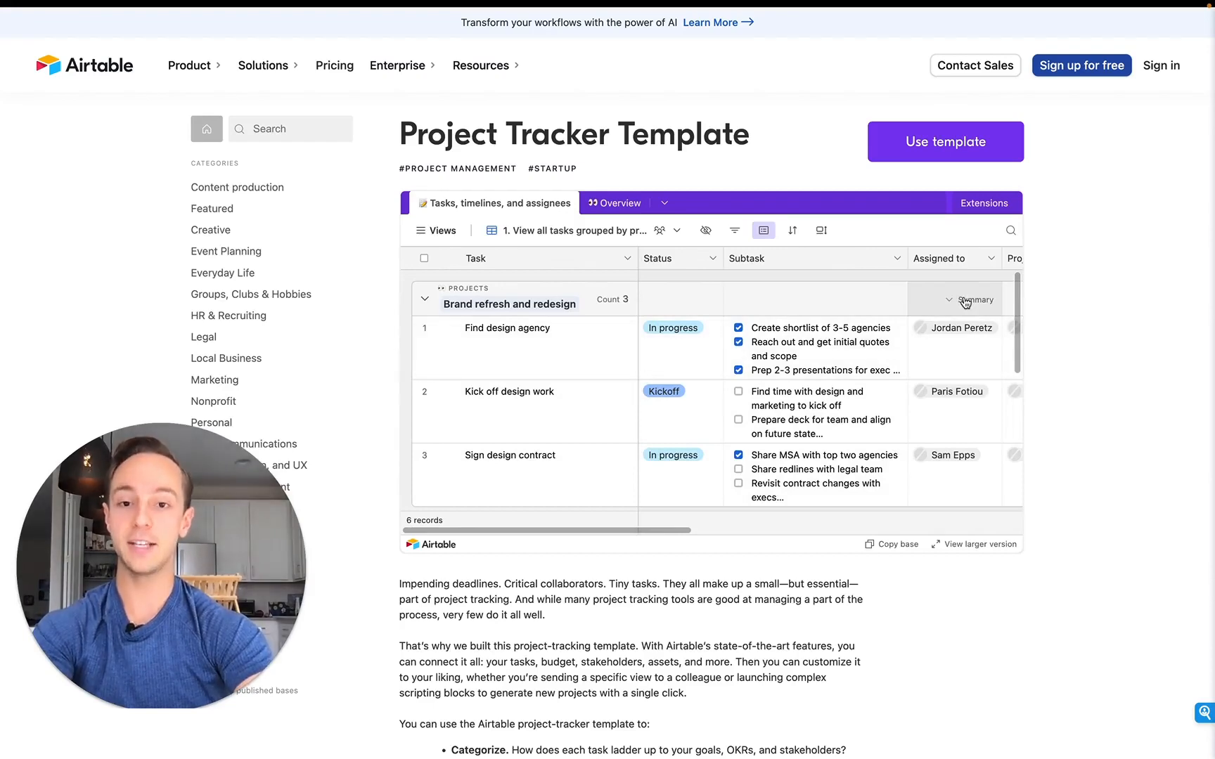
# Step: Open the larger version of the Project Tracker base and hide its extensions pane
pyautogui.scroll(-1, 788, 603)
pyautogui.scroll(-3, 788, 602)
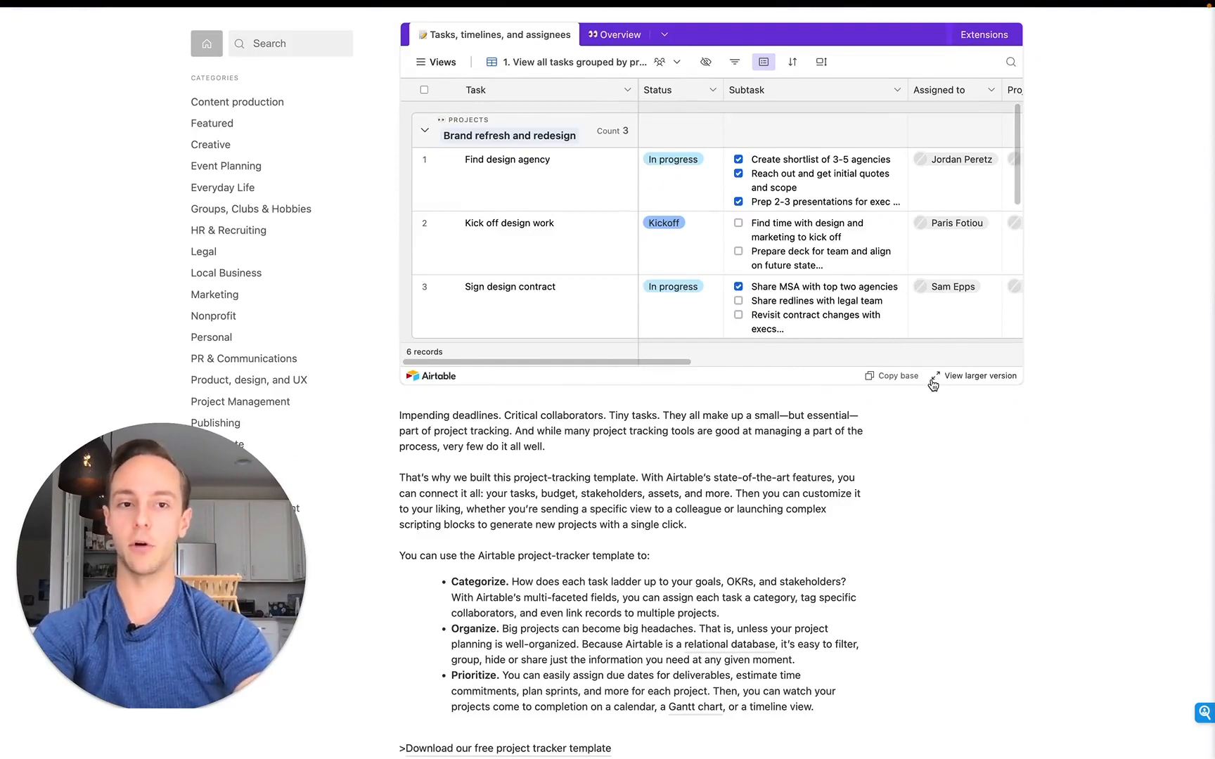
pyautogui.scroll(1, 932, 385)
pyautogui.click(935, 383)
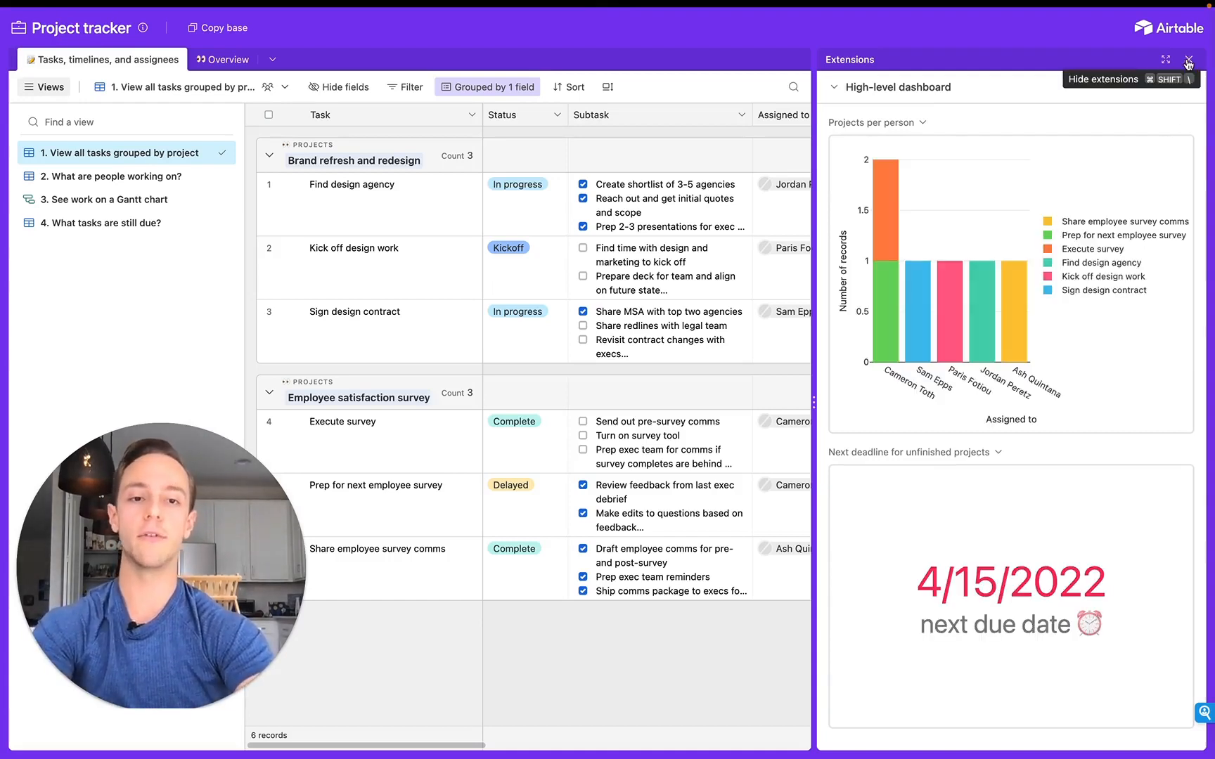
pyautogui.click(1187, 60)
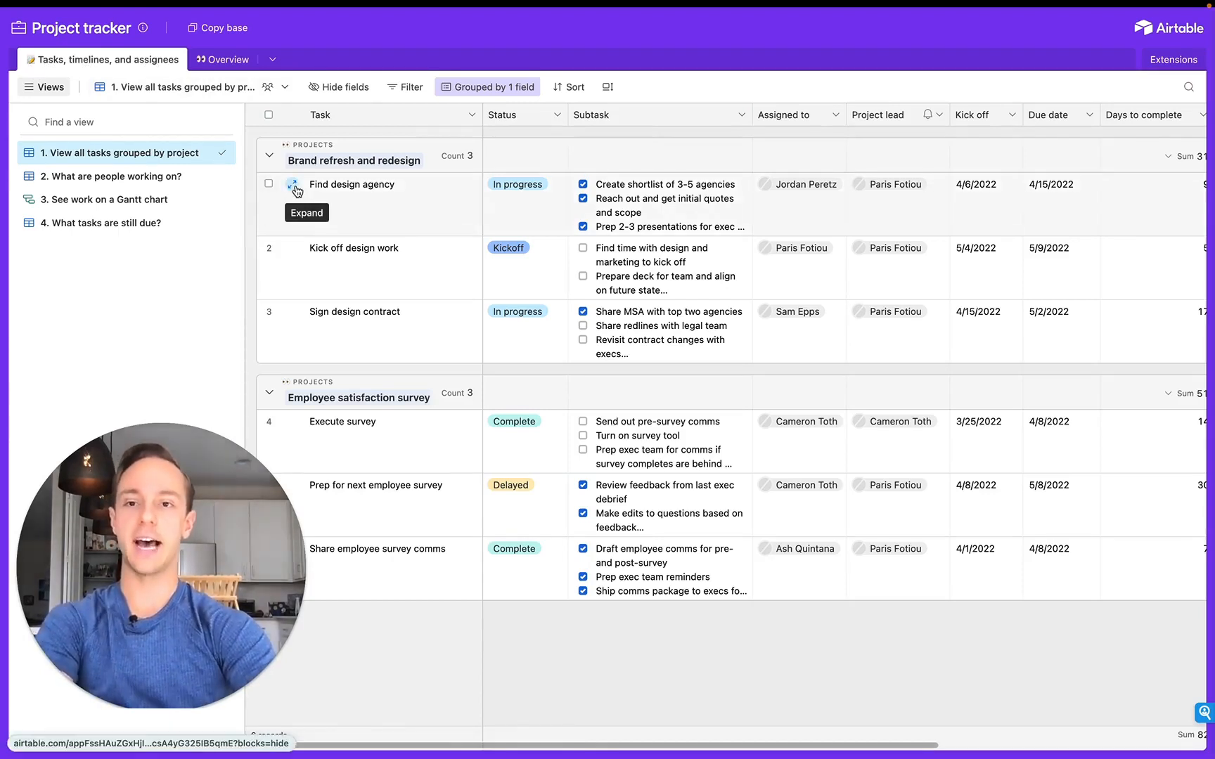
# Step: Inspect the status and subtasks of the "Find design agency" task and expand its full record
pyautogui.click(357, 204)
pyautogui.click(509, 210)
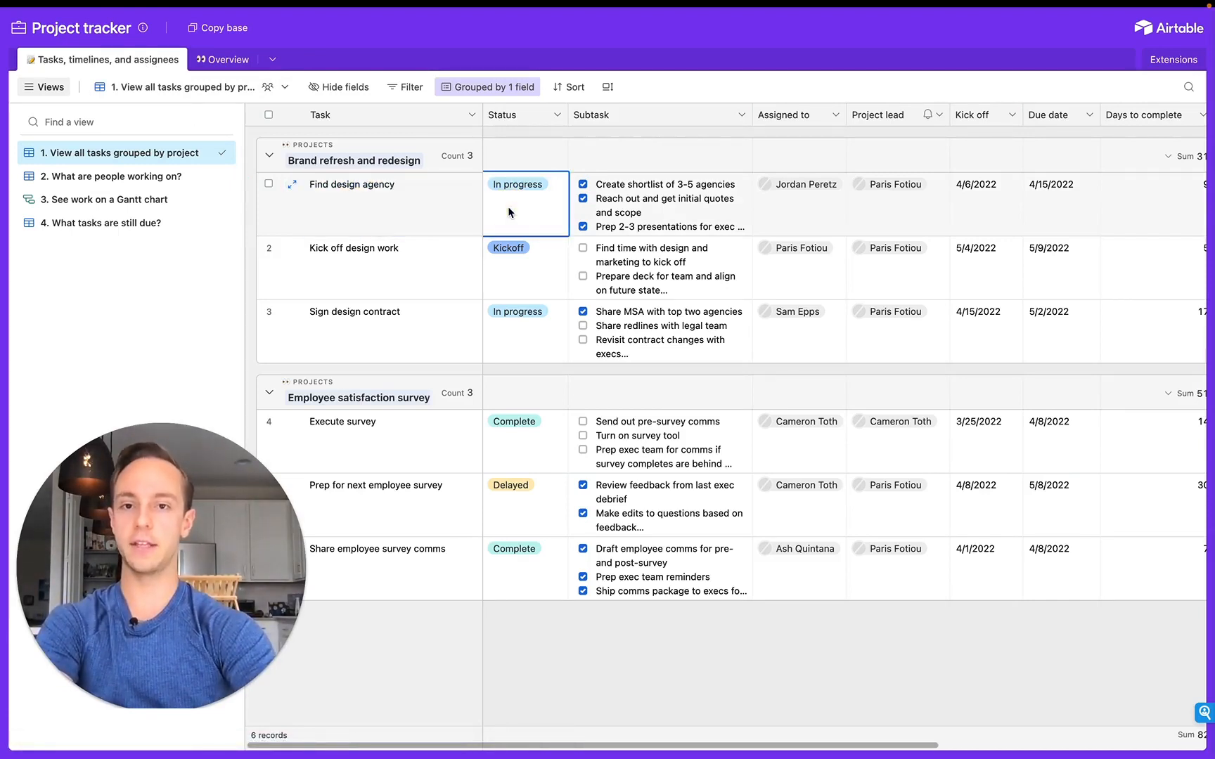
pyautogui.click(645, 211)
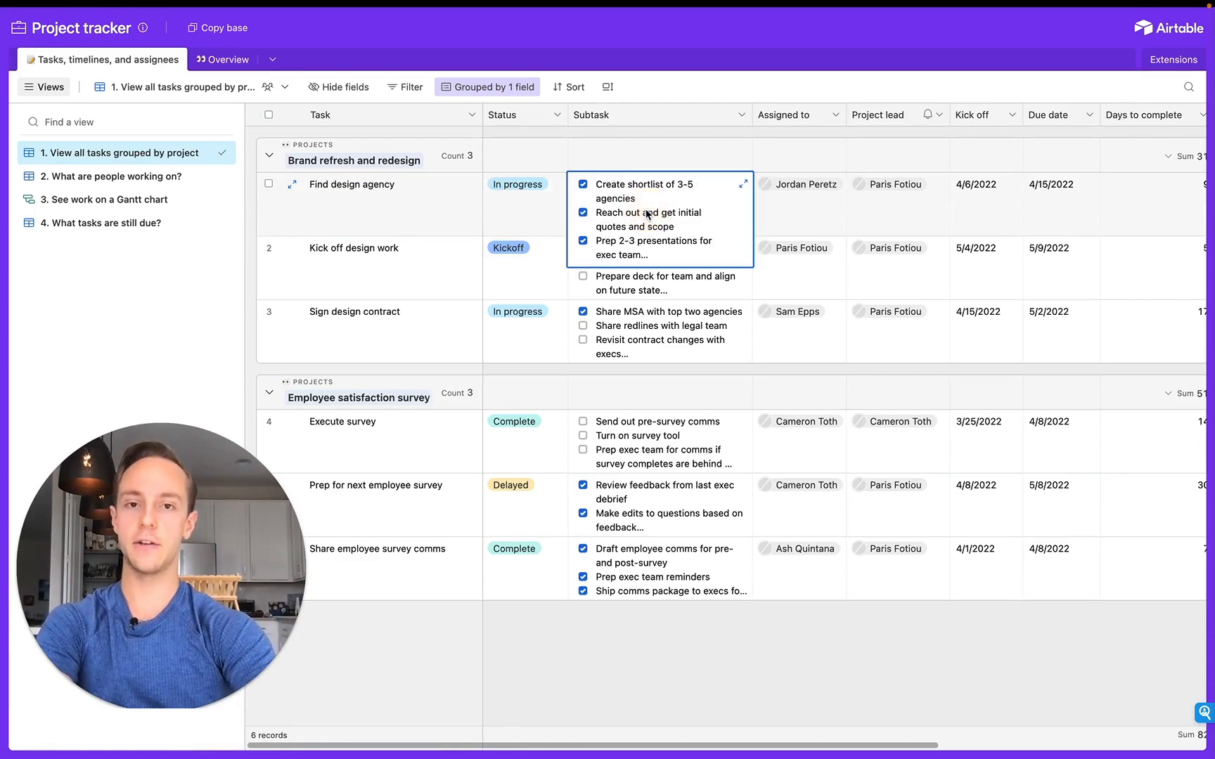
pyautogui.click(292, 184)
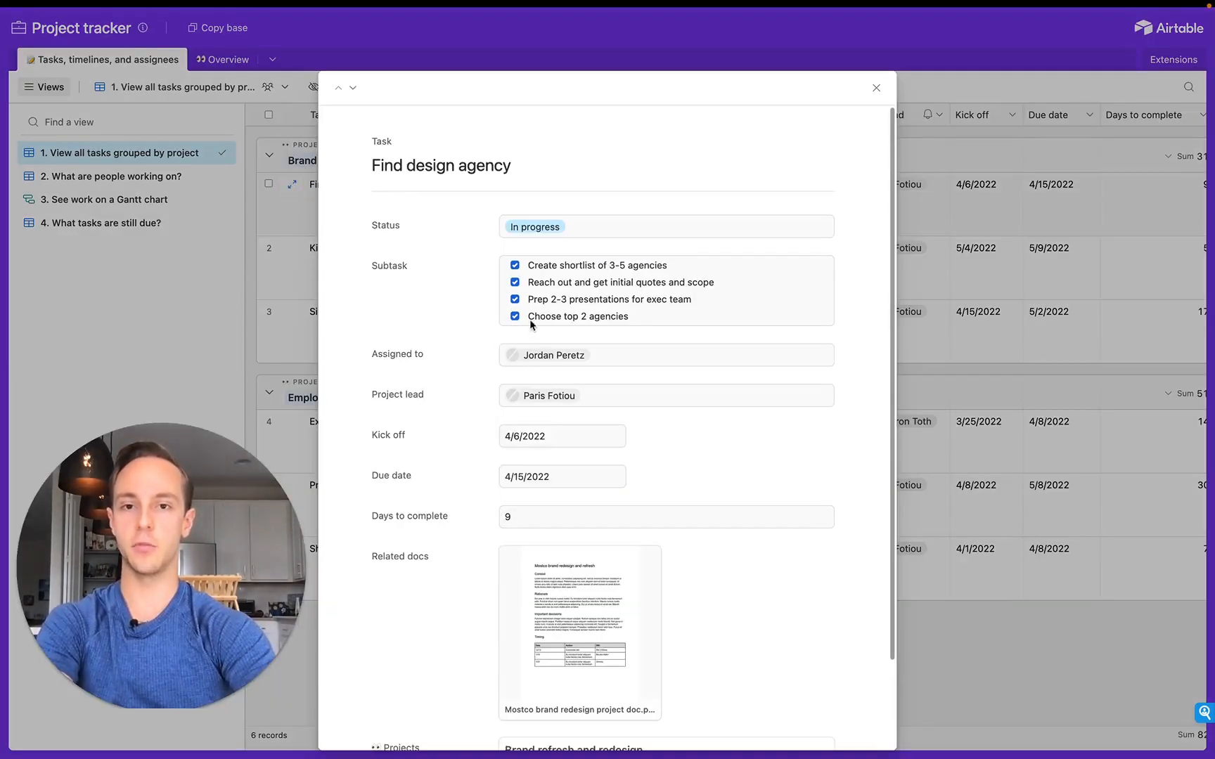
# Step: Review the expanded record's subtasks, assignee, project lead, dates, related docs and linked project
pyautogui.click(515, 267)
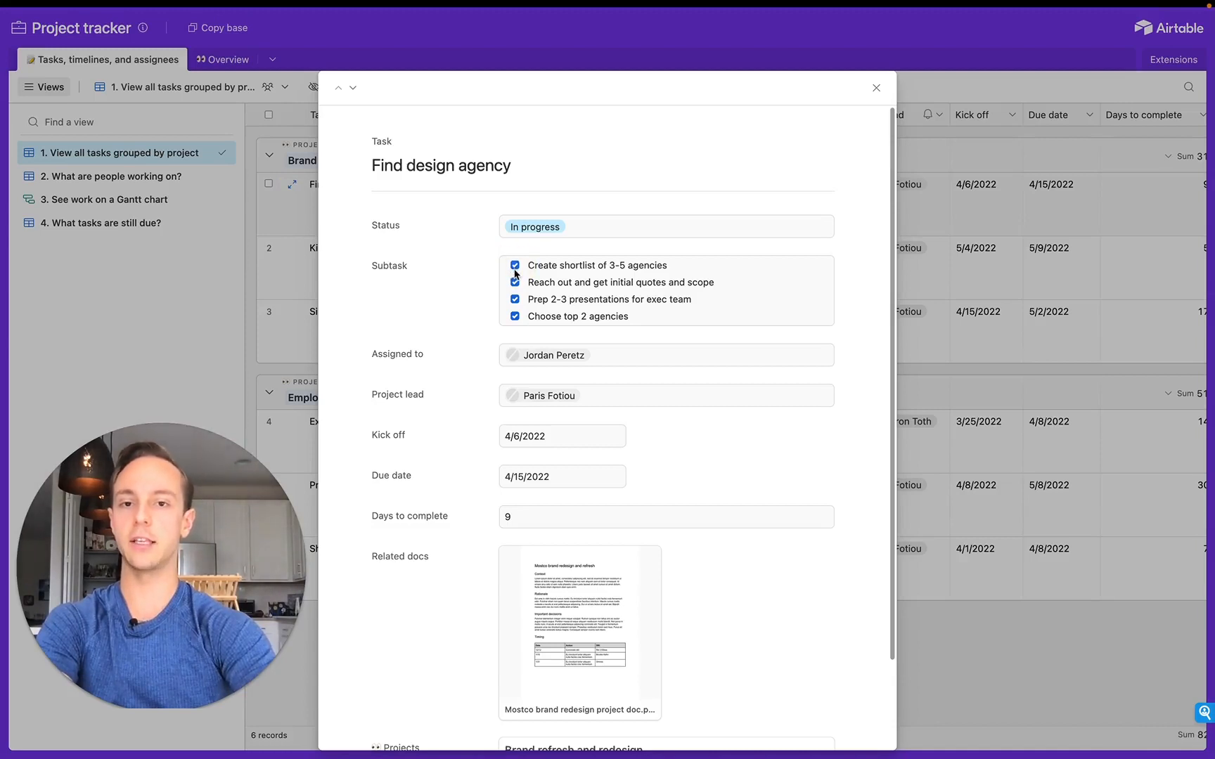
pyautogui.scroll(-1, 569, 318)
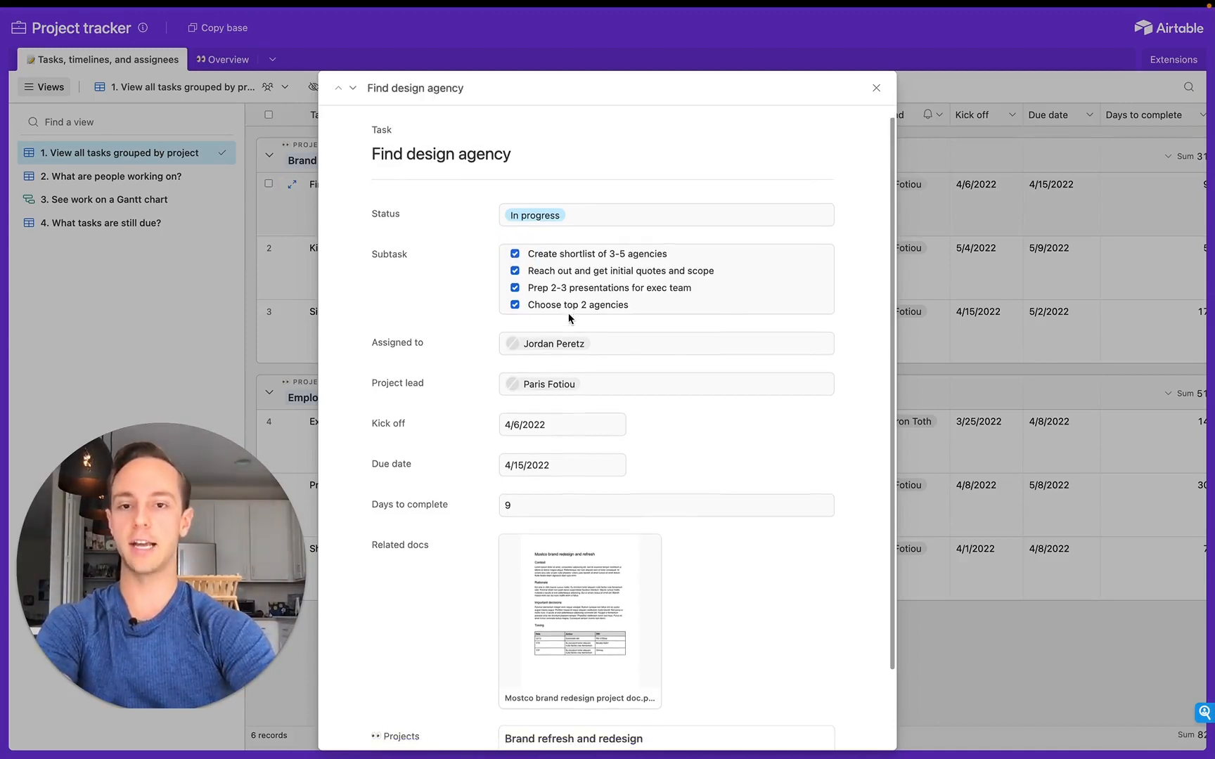
pyautogui.scroll(-1, 569, 318)
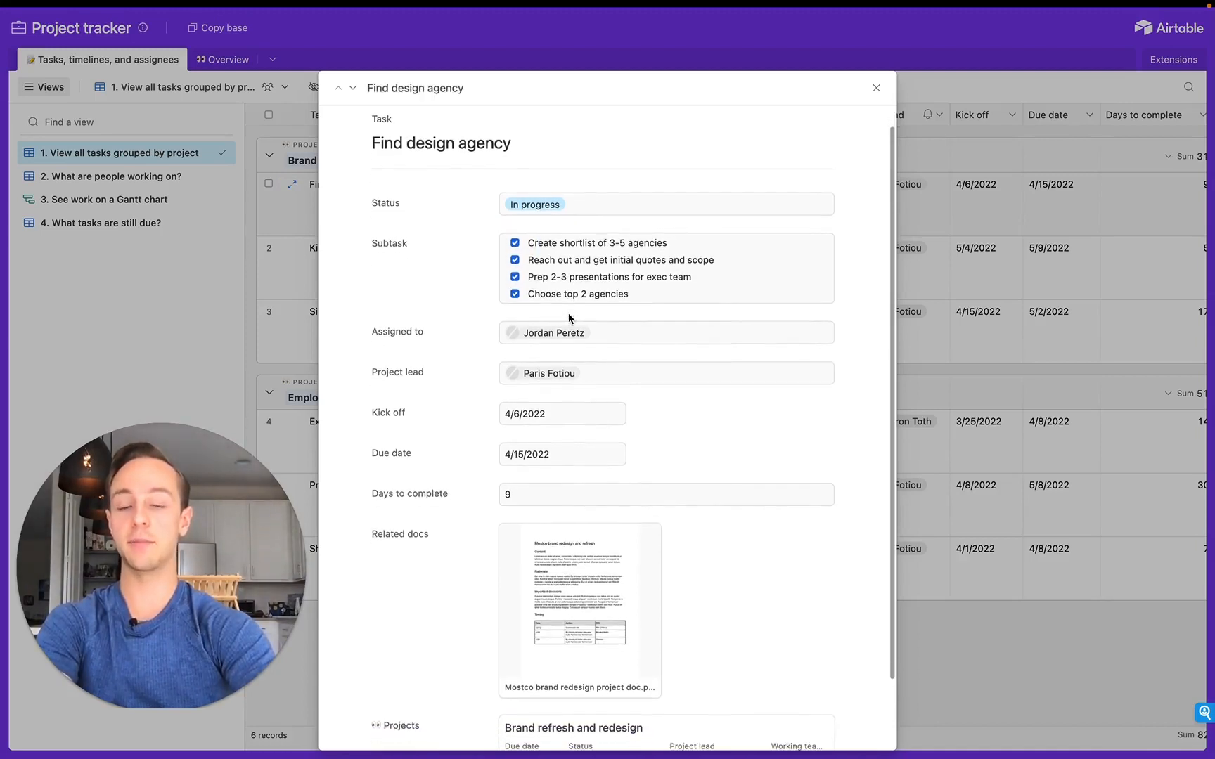
pyautogui.scroll(-1, 569, 317)
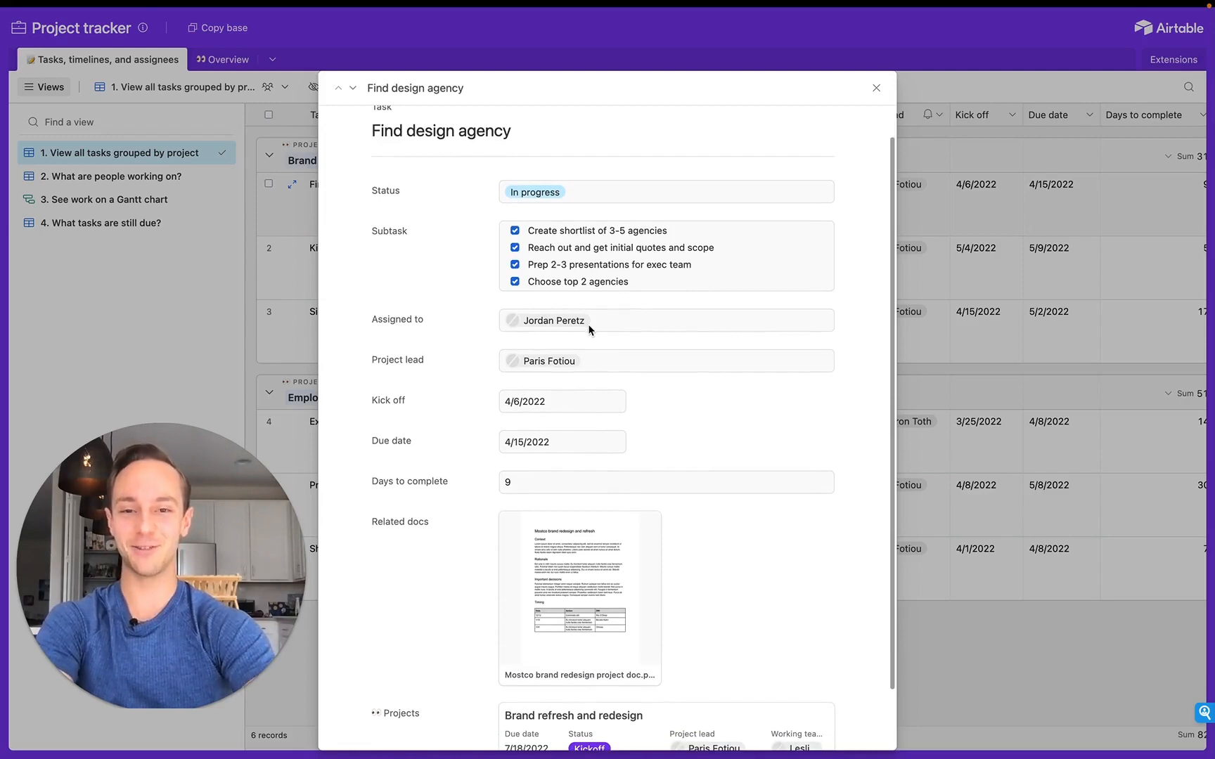
pyautogui.scroll(-1, 589, 328)
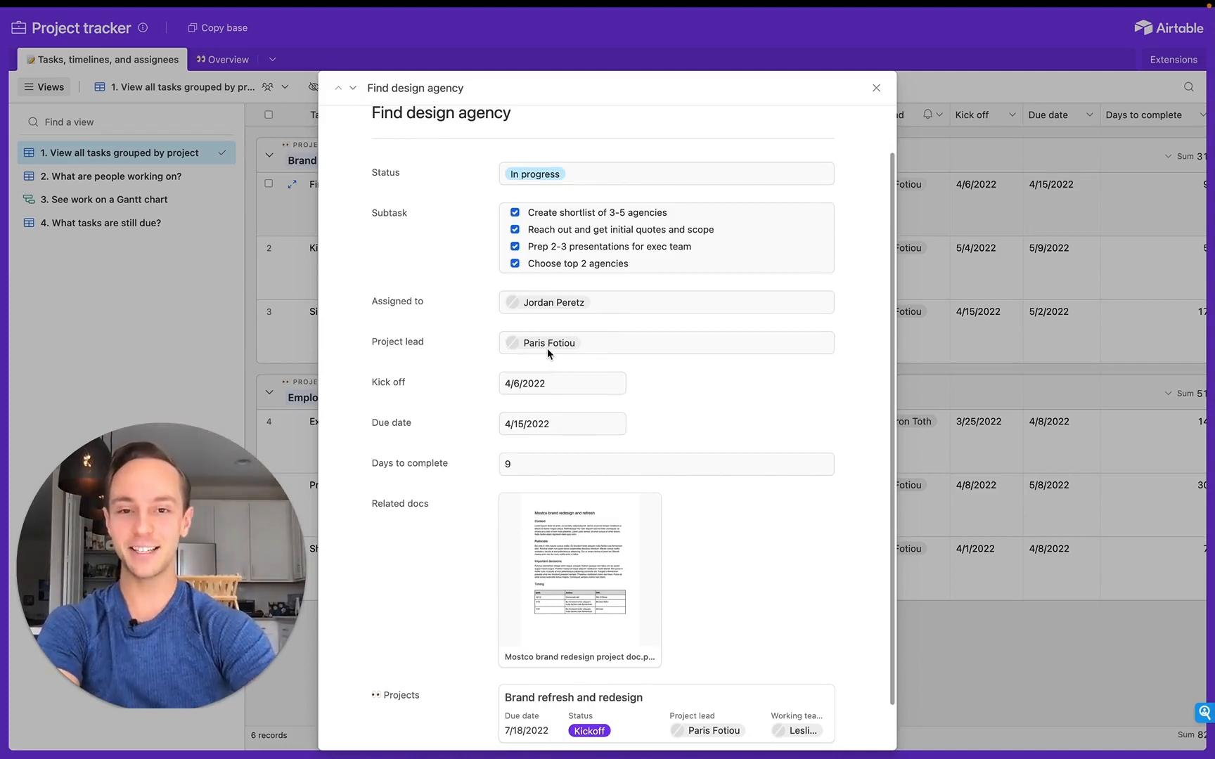
pyautogui.scroll(-1, 559, 349)
pyautogui.scroll(-2, 561, 352)
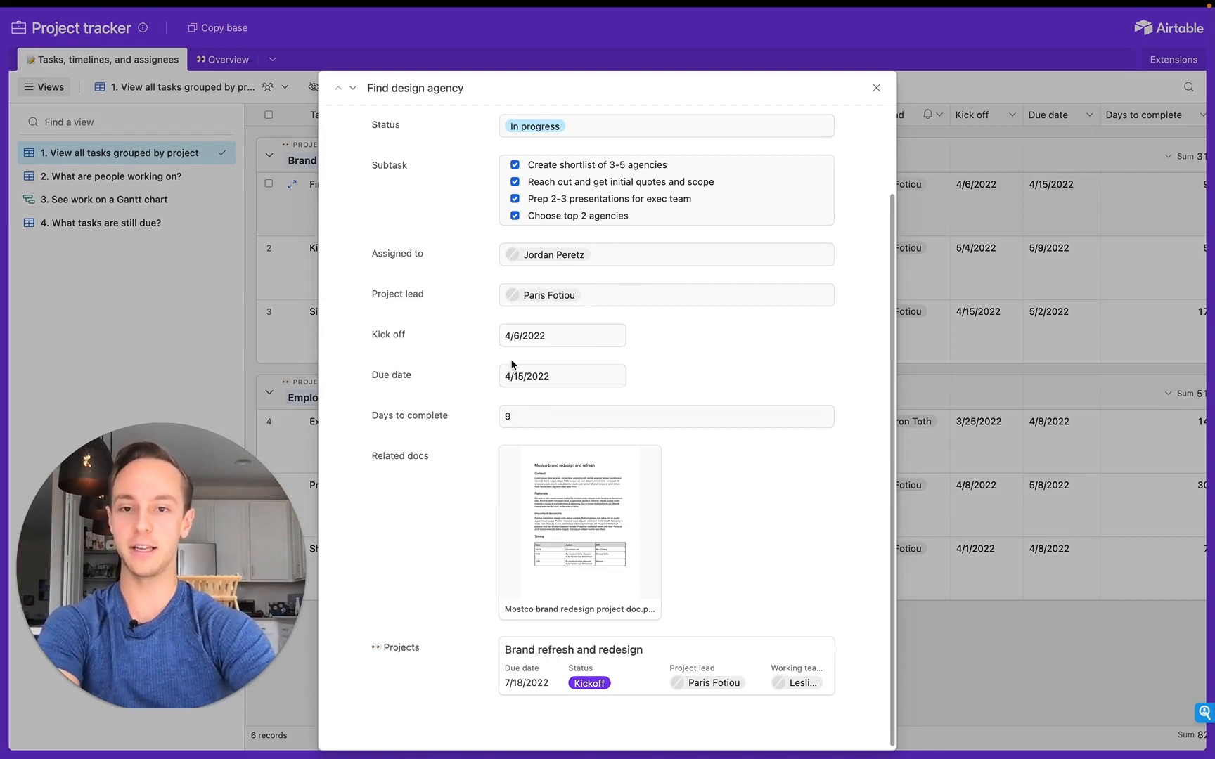
pyautogui.scroll(-1, 530, 424)
pyautogui.scroll(3, 529, 424)
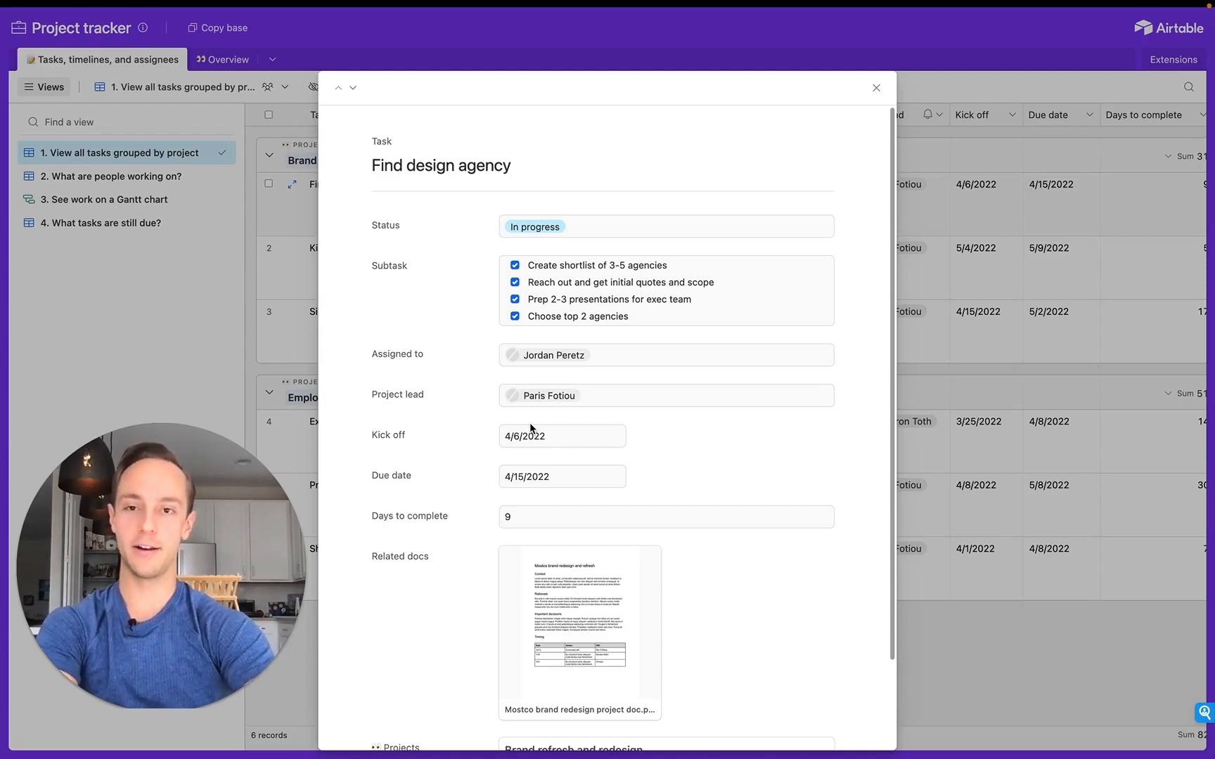
# Step: Examine the "Find design agency" record's title, subtask list and remaining fields once more, and close the record
pyautogui.tripleClick(413, 163)
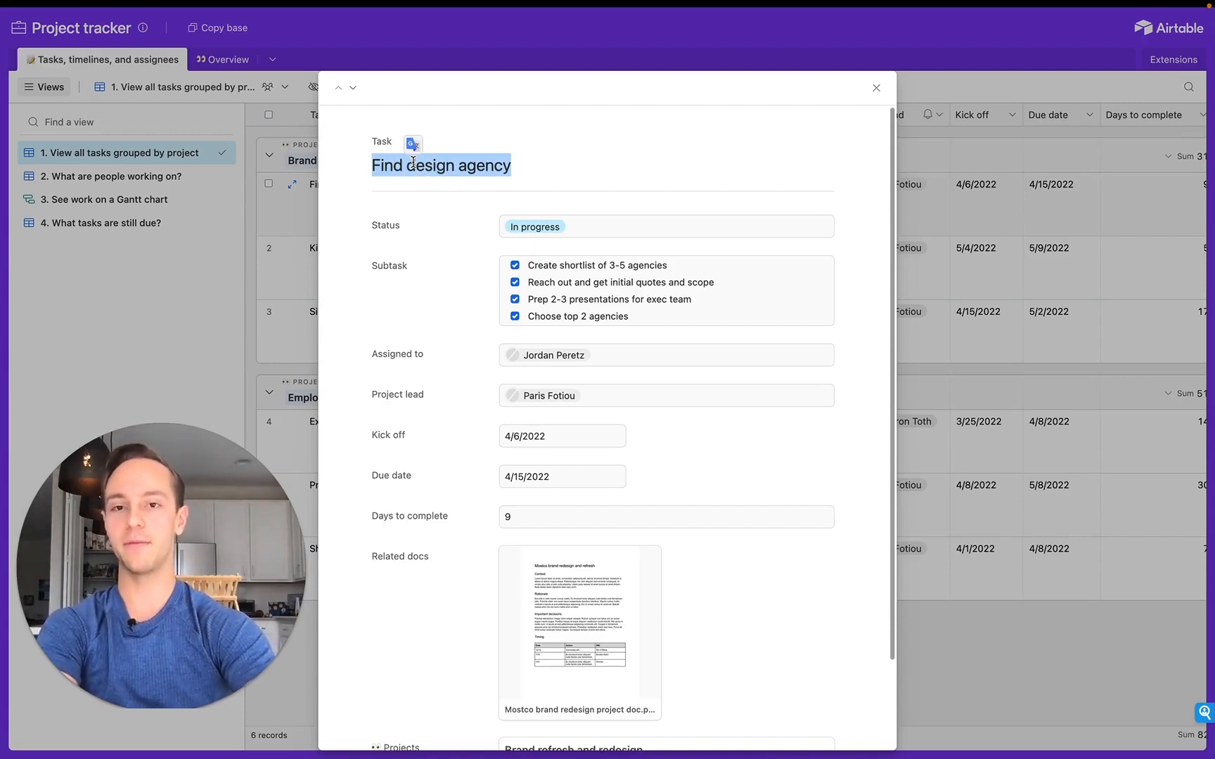
pyautogui.click(414, 162)
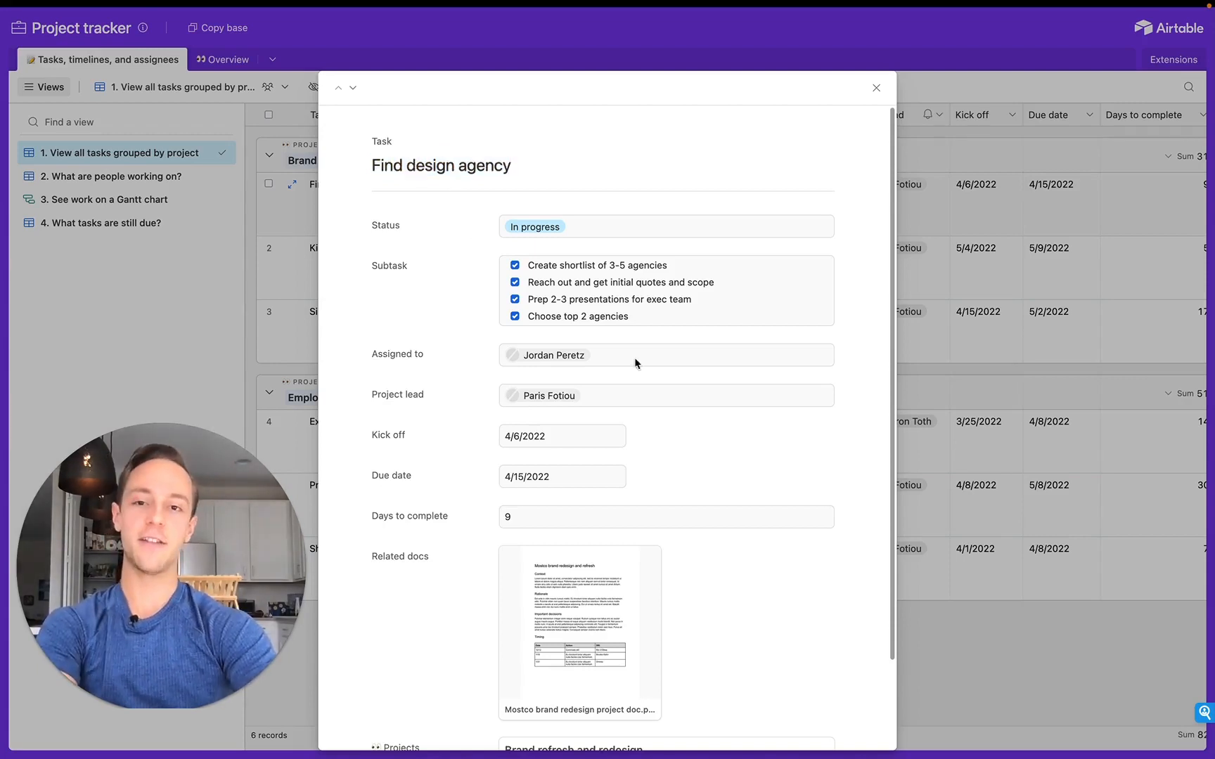
pyautogui.moveTo(659, 318); pyautogui.dragTo(533, 267)
pyautogui.click(651, 321)
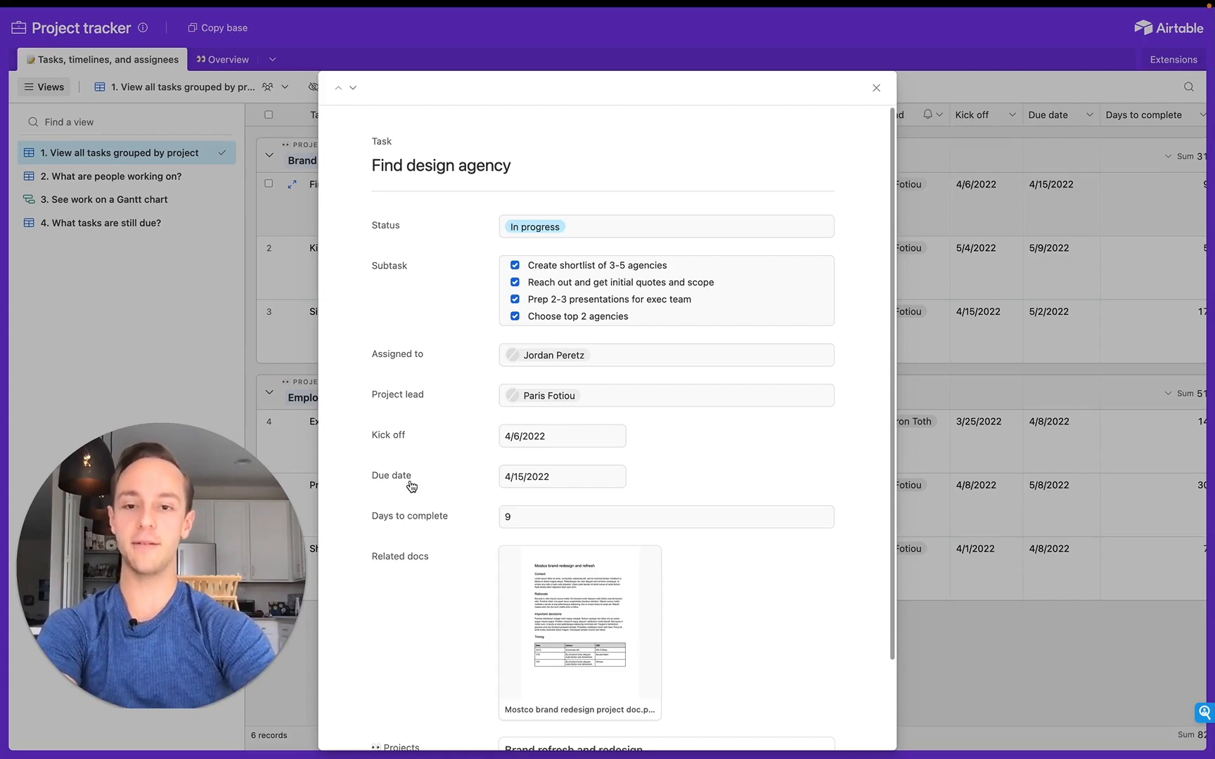
pyautogui.scroll(-3, 588, 578)
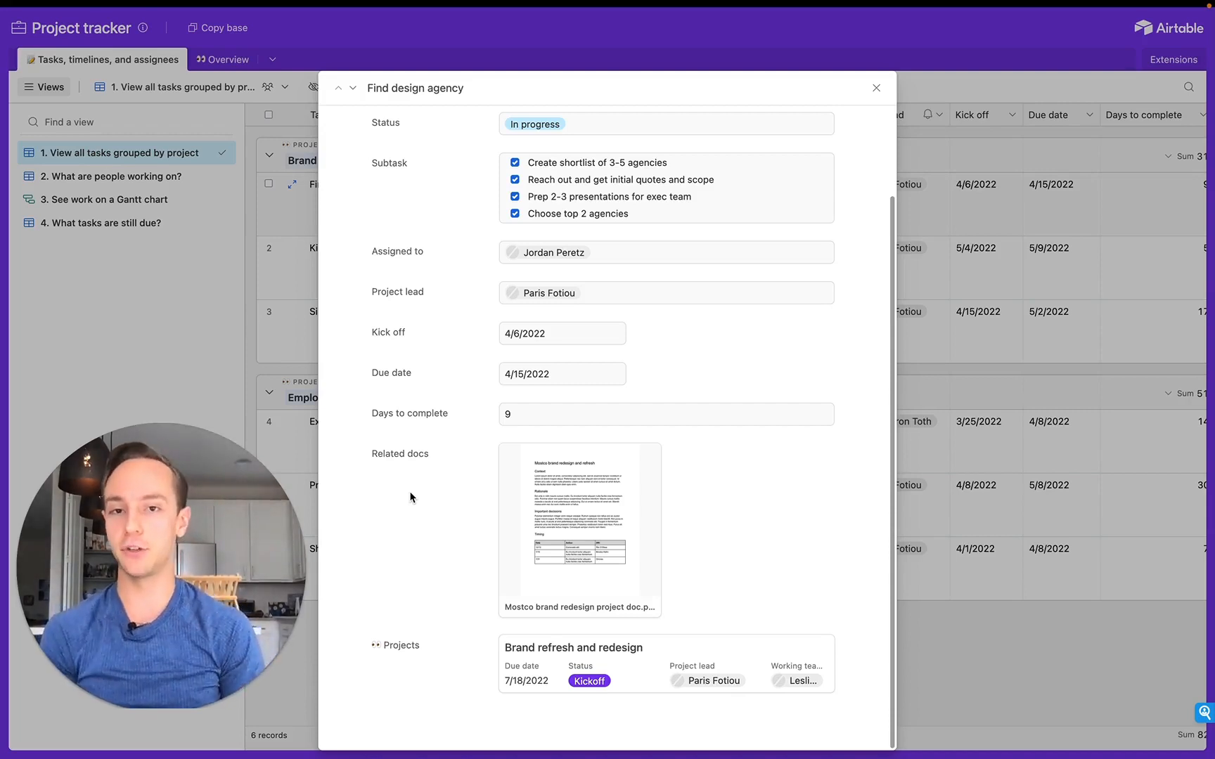
pyautogui.scroll(3, 411, 497)
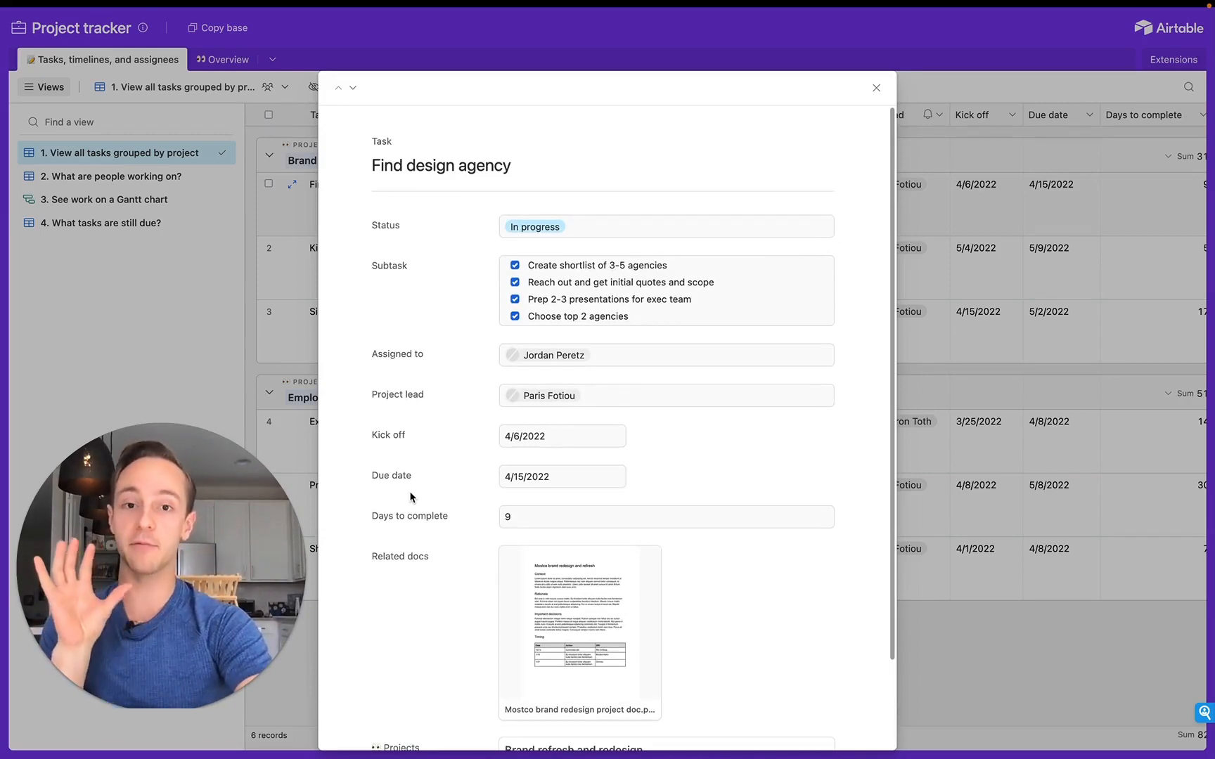
pyautogui.click(296, 419)
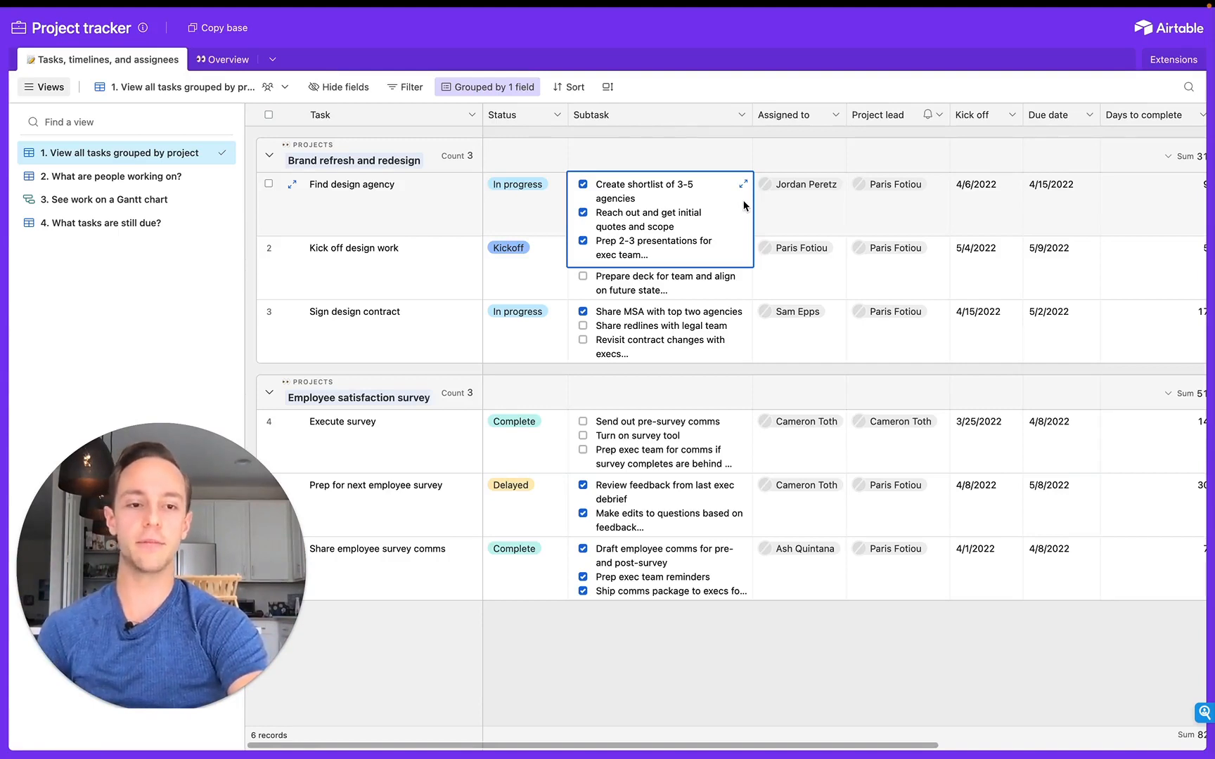
# Step: Examine the task name, subtask and status cells of the "Find design agency" row in the grid
pyautogui.click(658, 134)
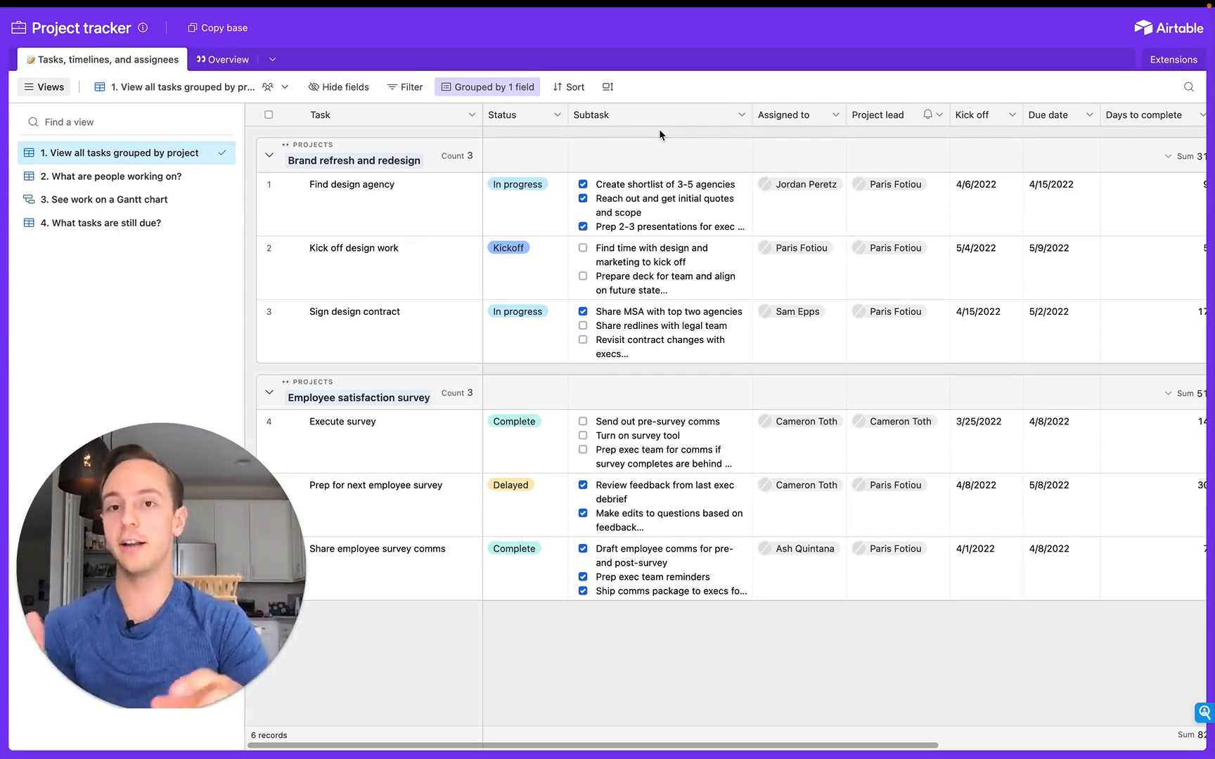
pyautogui.click(370, 198)
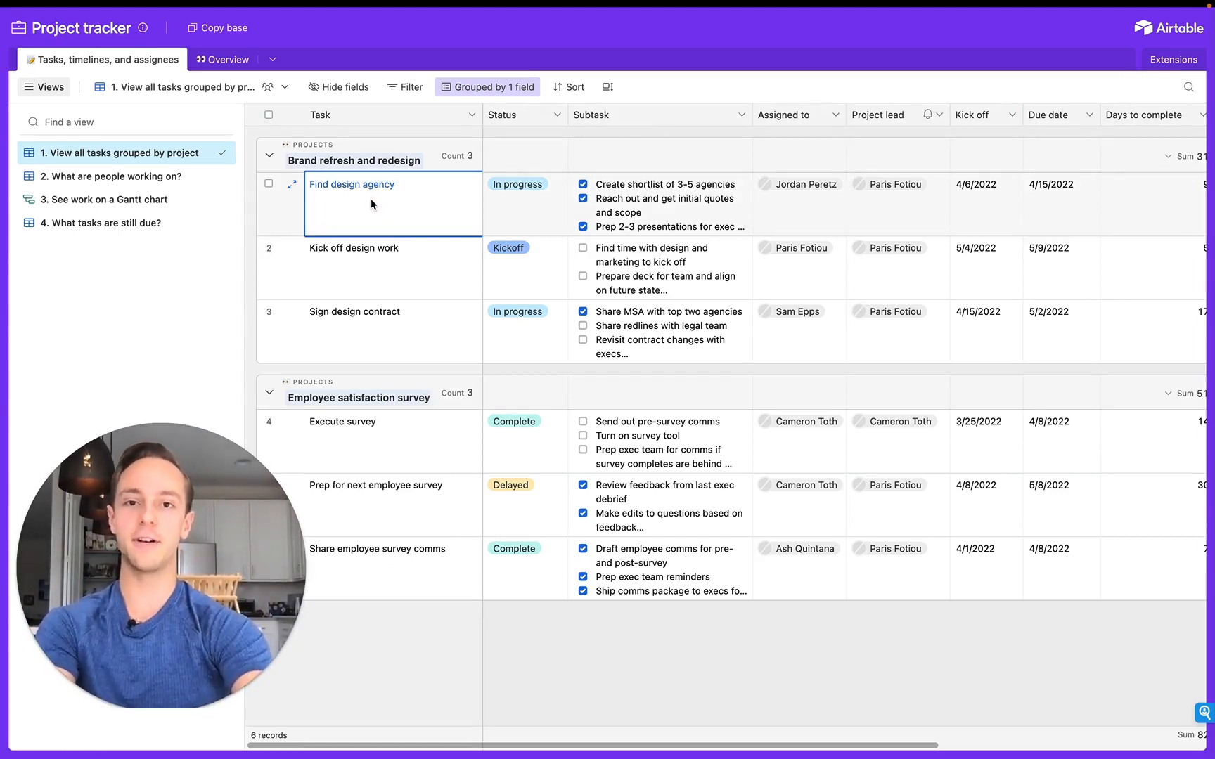
pyautogui.click(662, 215)
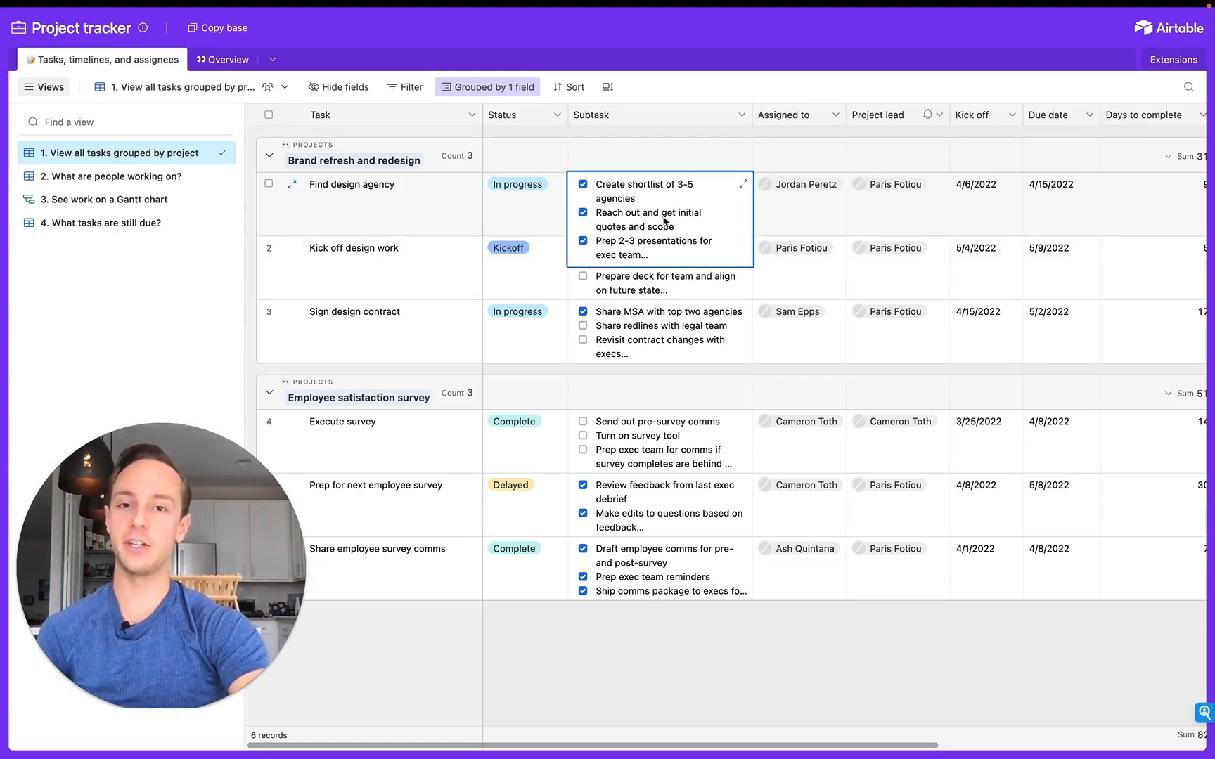
pyautogui.click(531, 209)
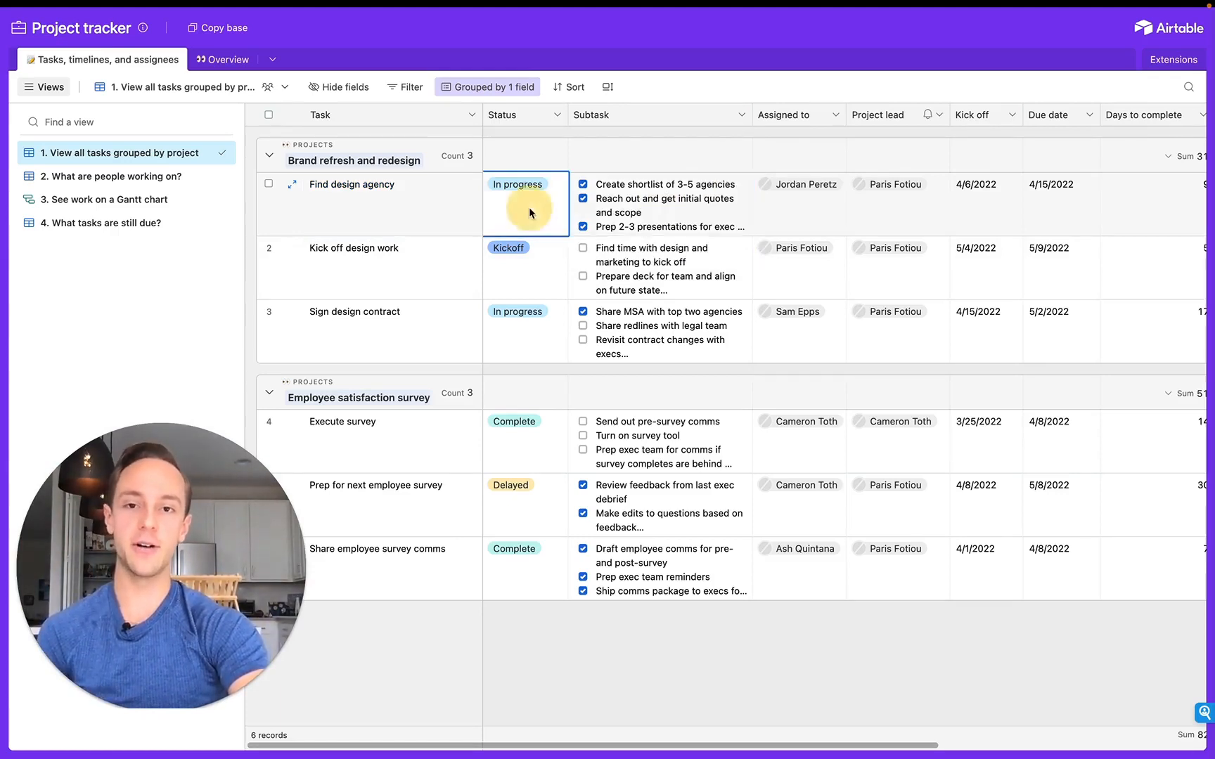
# Step: Remove the Projects grouping from the task view and group the tasks by Status instead
pyautogui.click(490, 92)
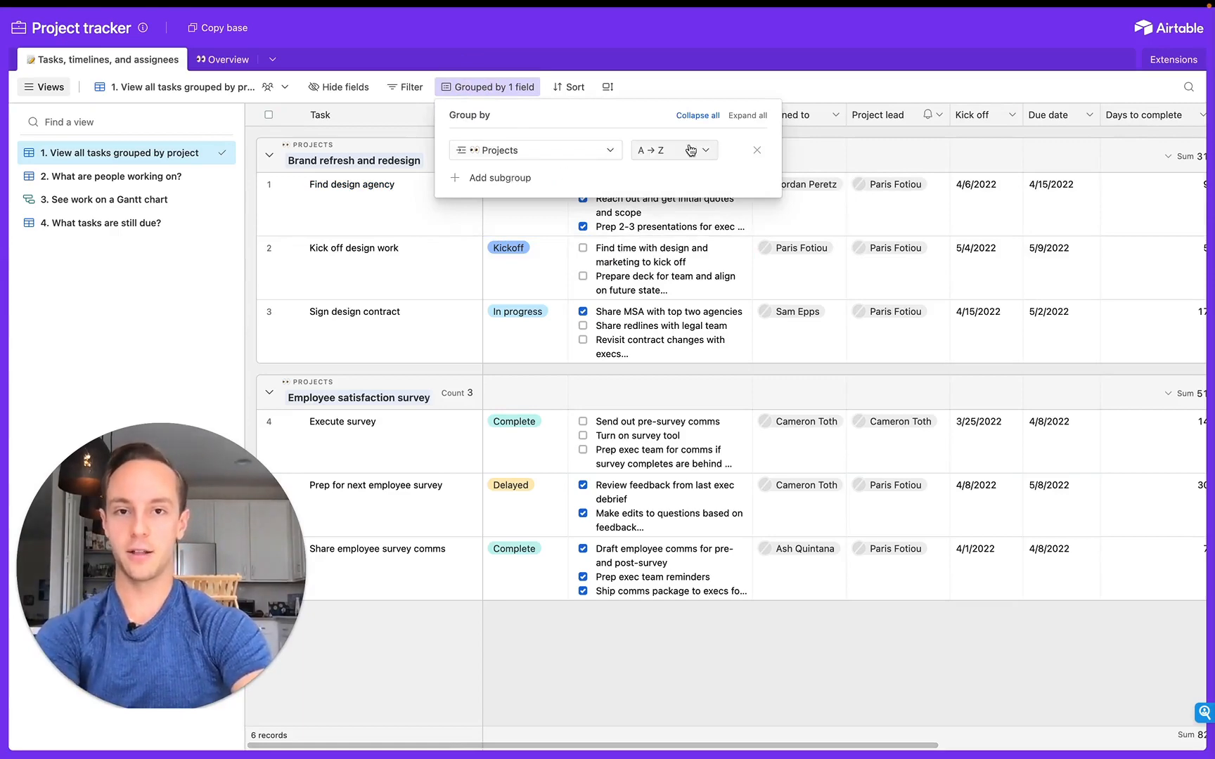
pyautogui.click(763, 149)
pyautogui.click(467, 160)
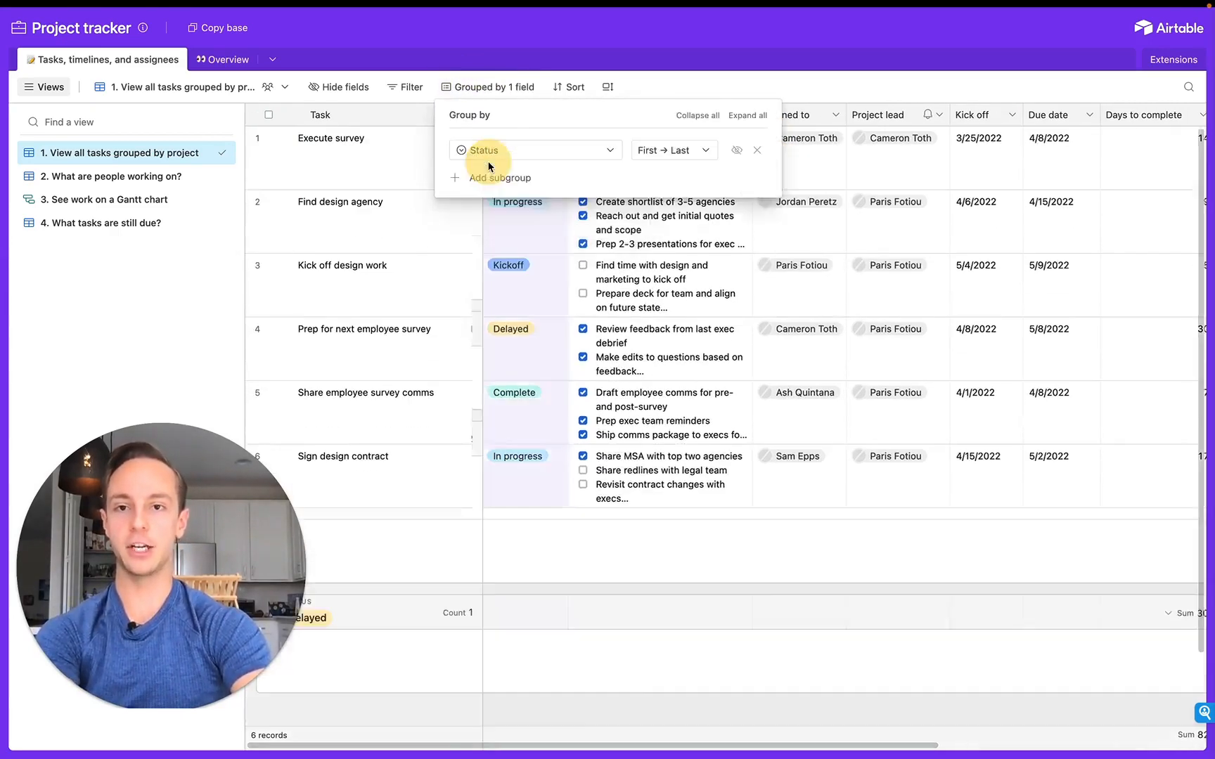
pyautogui.click(629, 410)
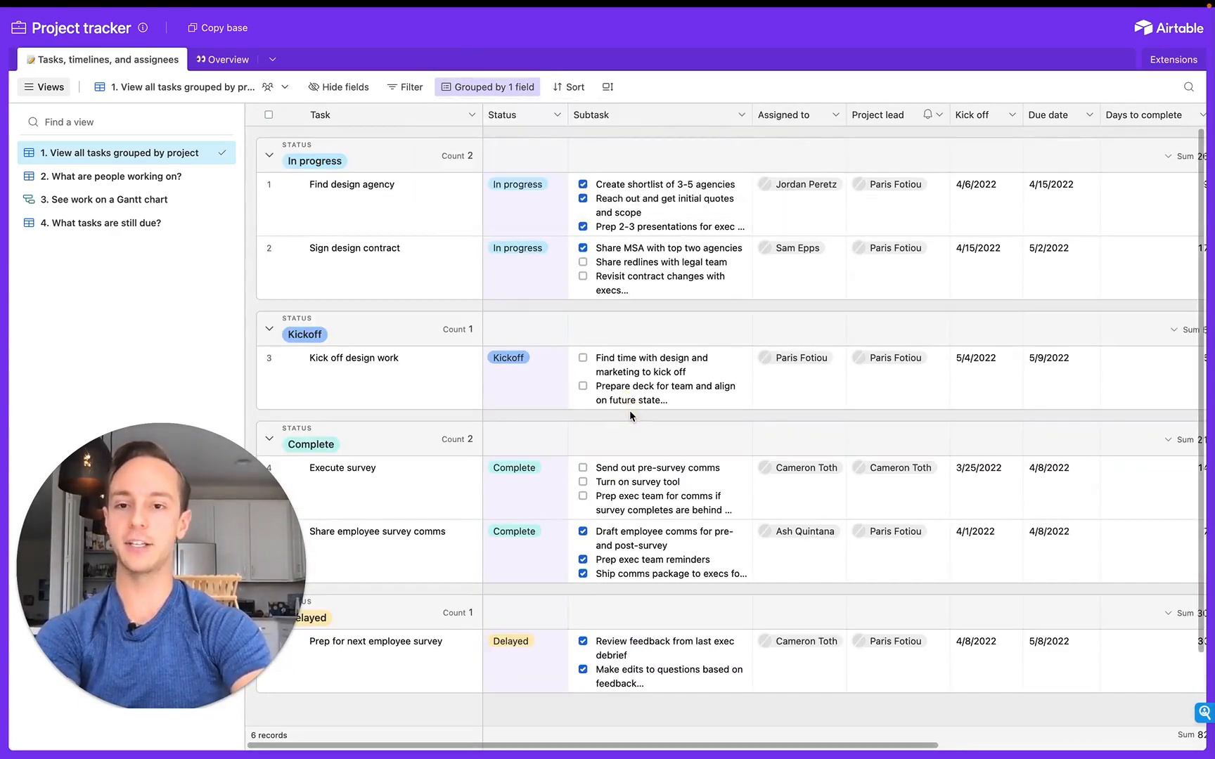
pyautogui.scroll(-1, 630, 410)
pyautogui.scroll(1, 629, 410)
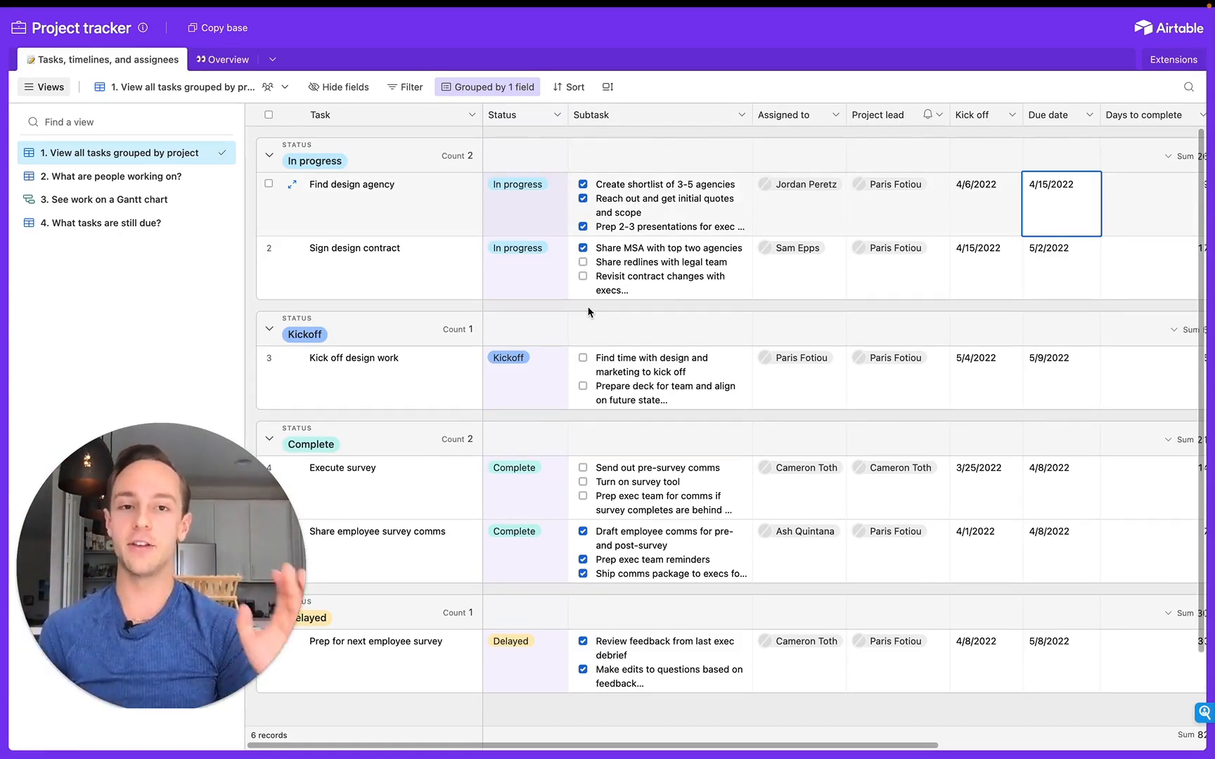
# Step: Switch to the "3. See work on a Gantt chart" view and look over the task bars along the timeline
pyautogui.click(119, 200)
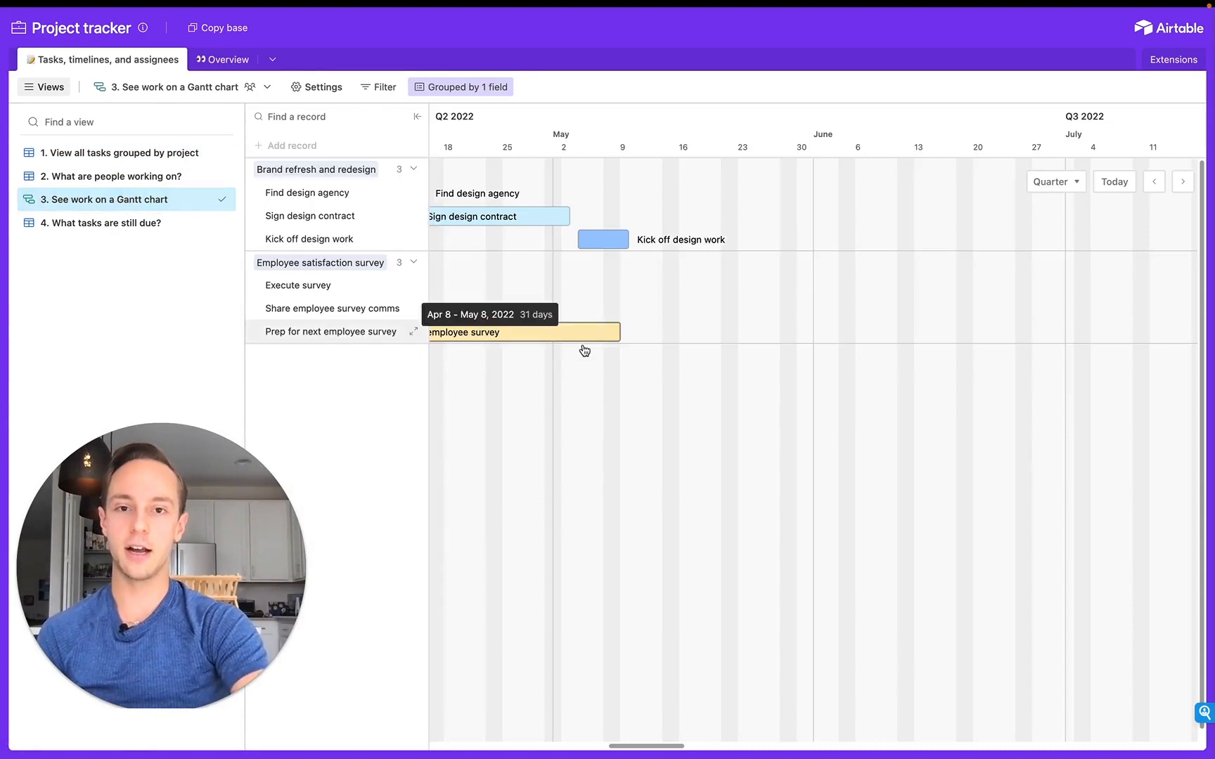
pyautogui.hscroll(-2, 583, 350)
pyautogui.hscroll(-3, 583, 350)
pyautogui.hscroll(4, 582, 348)
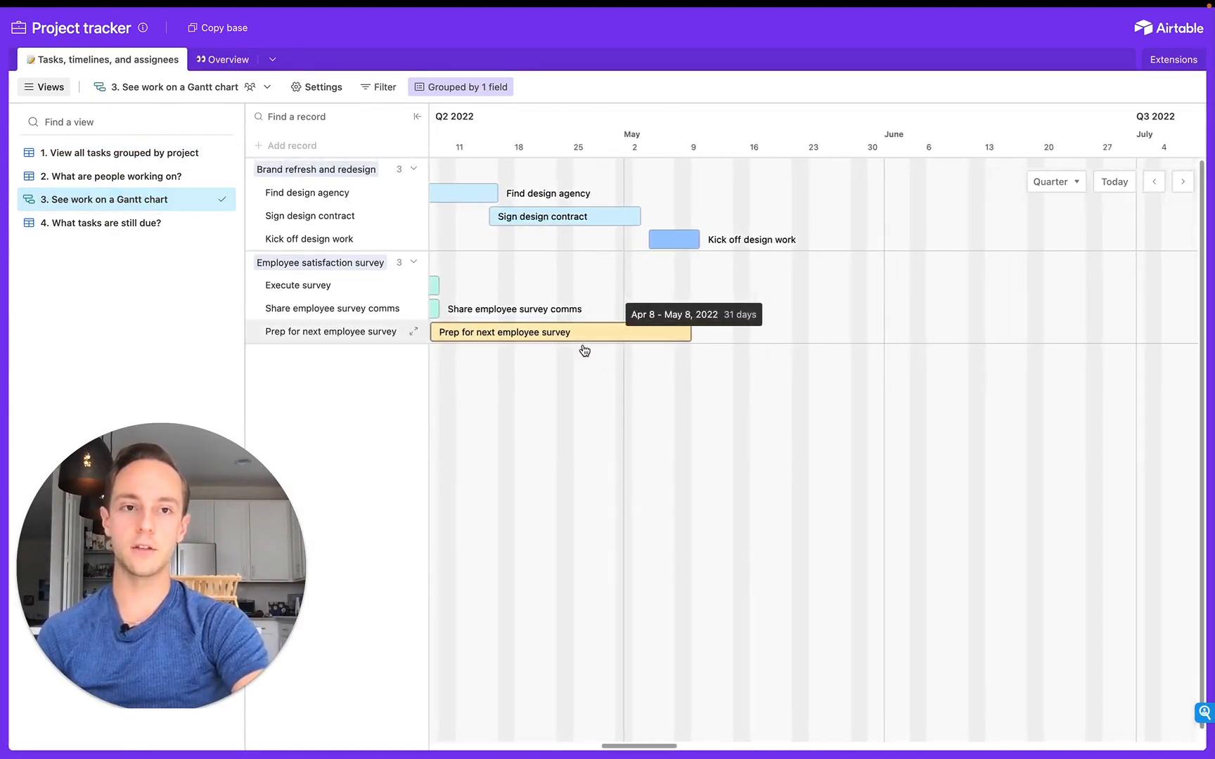
pyautogui.hscroll(-4, 583, 349)
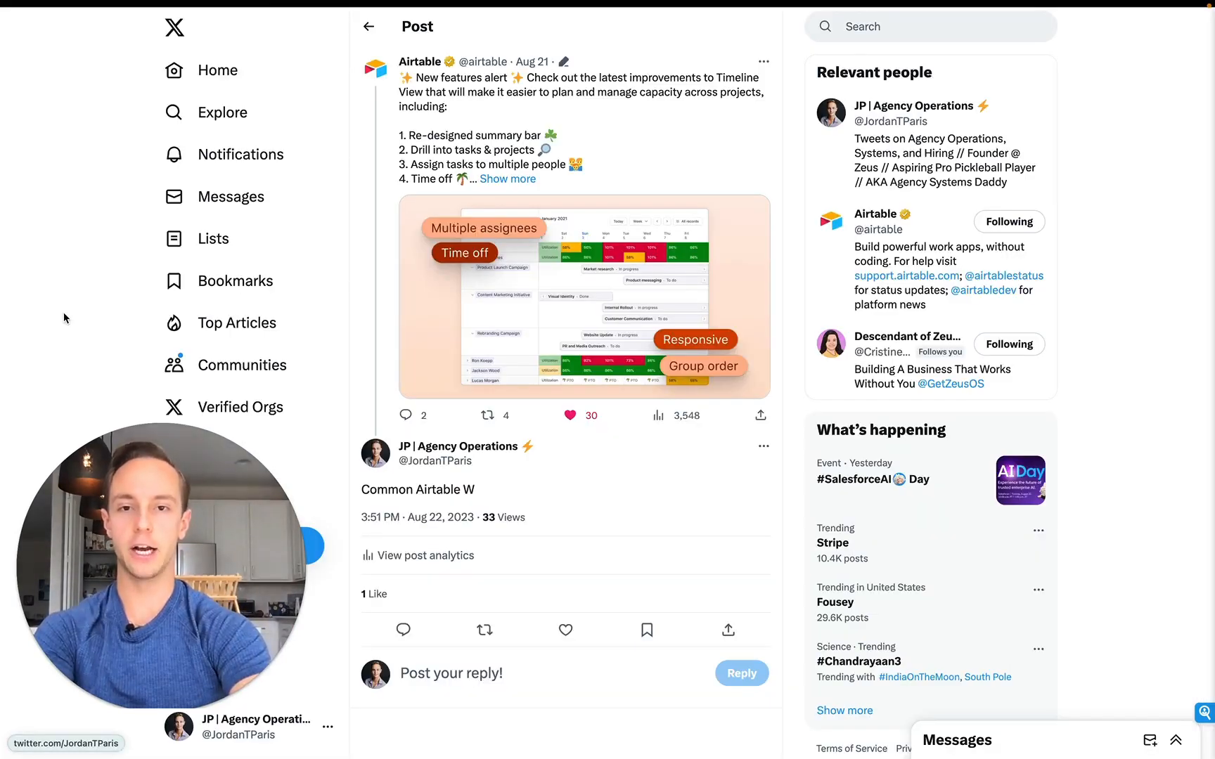
# Step: Switch to Airtable's X post about the Timeline View improvements and examine its enlarged image
pyautogui.click(582, 333)
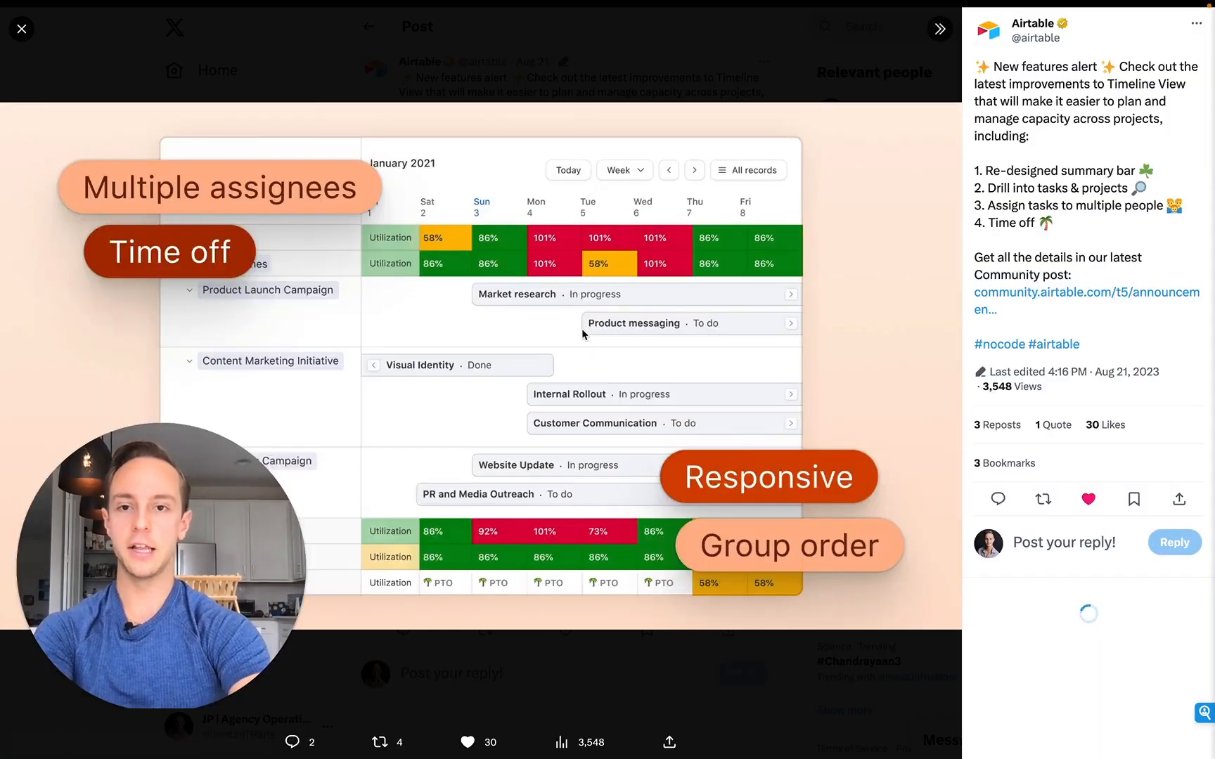
pyautogui.click(582, 328)
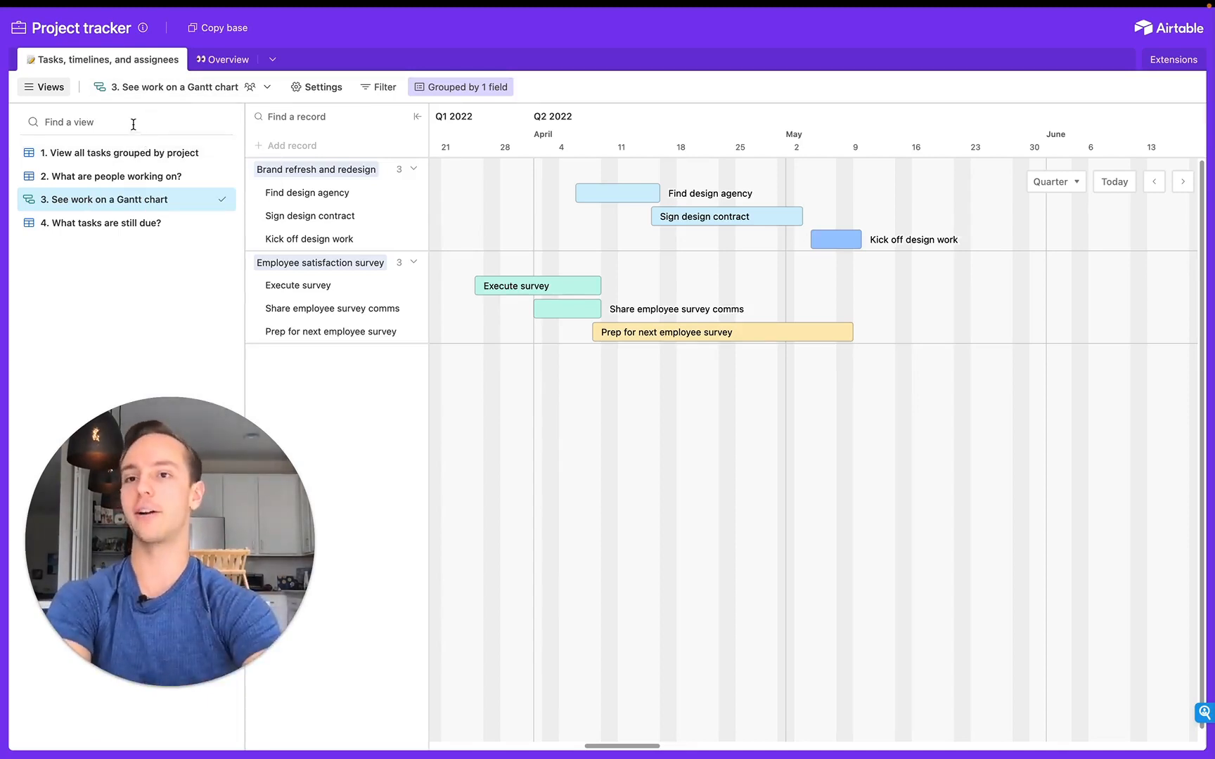
# Step: Read the base guide of the Project tracker template and close it
pyautogui.click(144, 30)
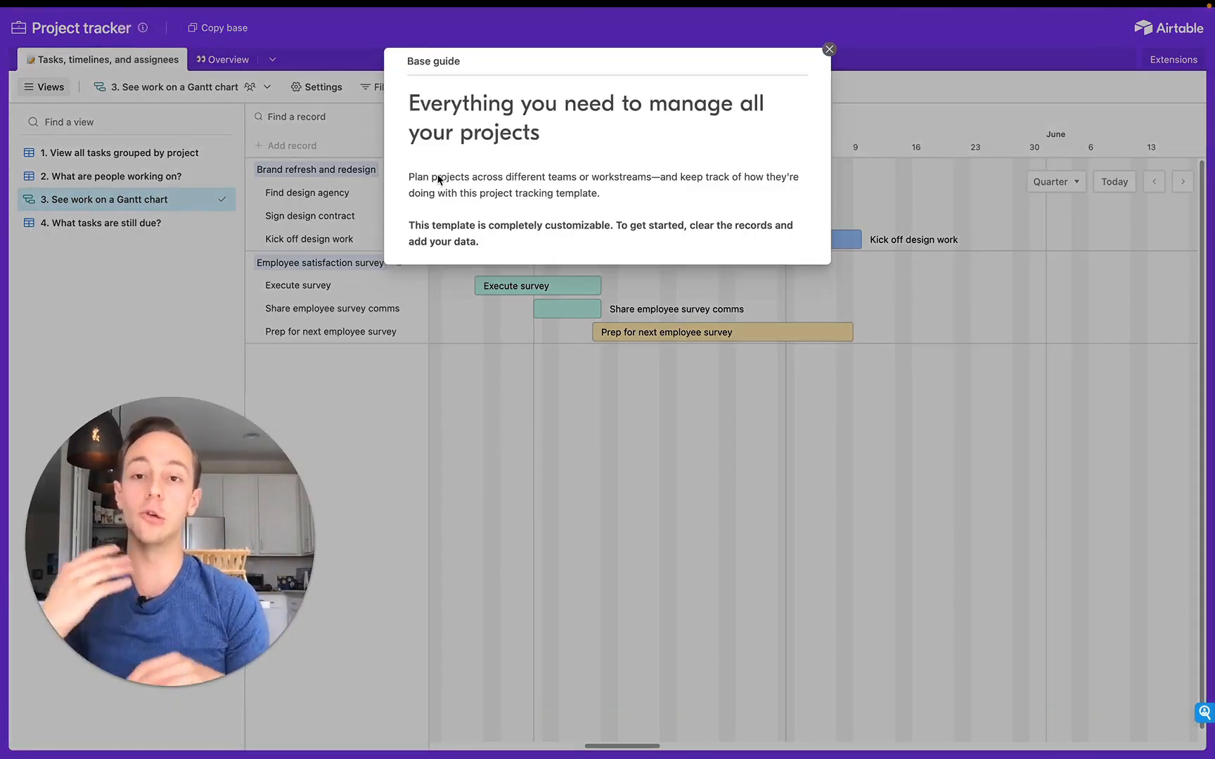
pyautogui.click(828, 51)
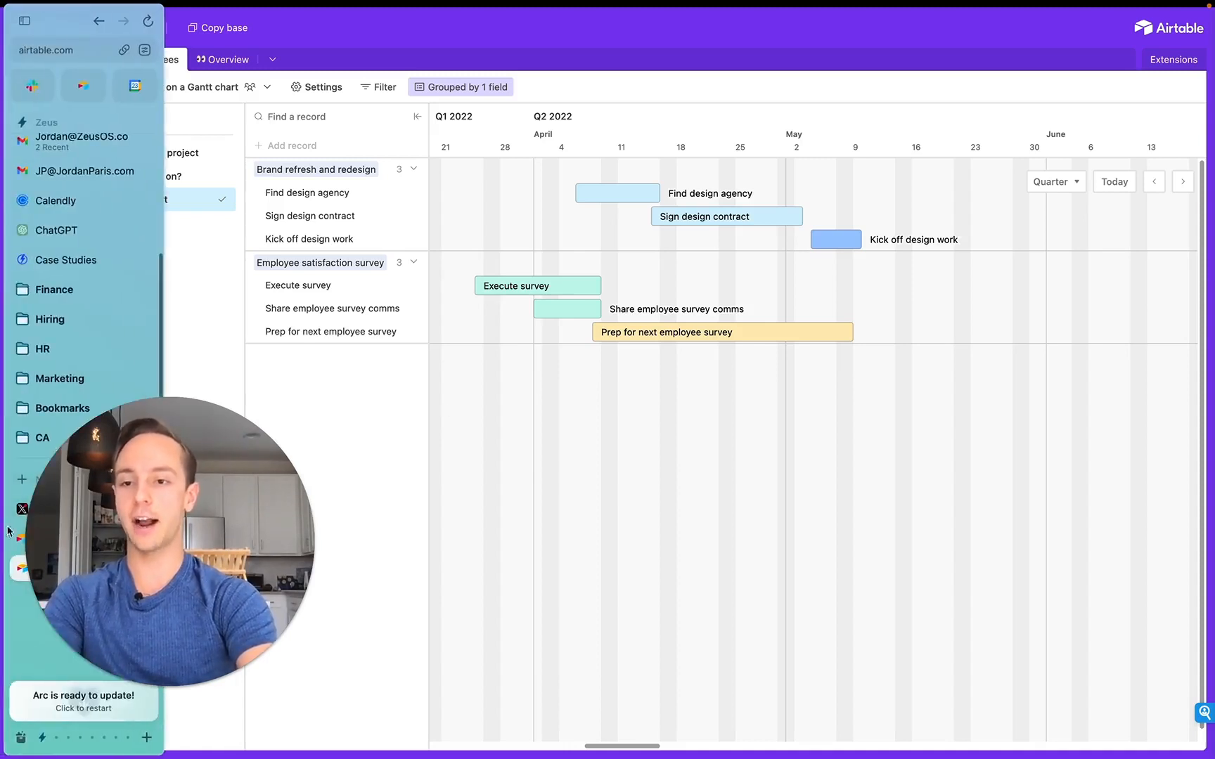
pyautogui.moveTo(99, 560); pyautogui.dragTo(148, 548)
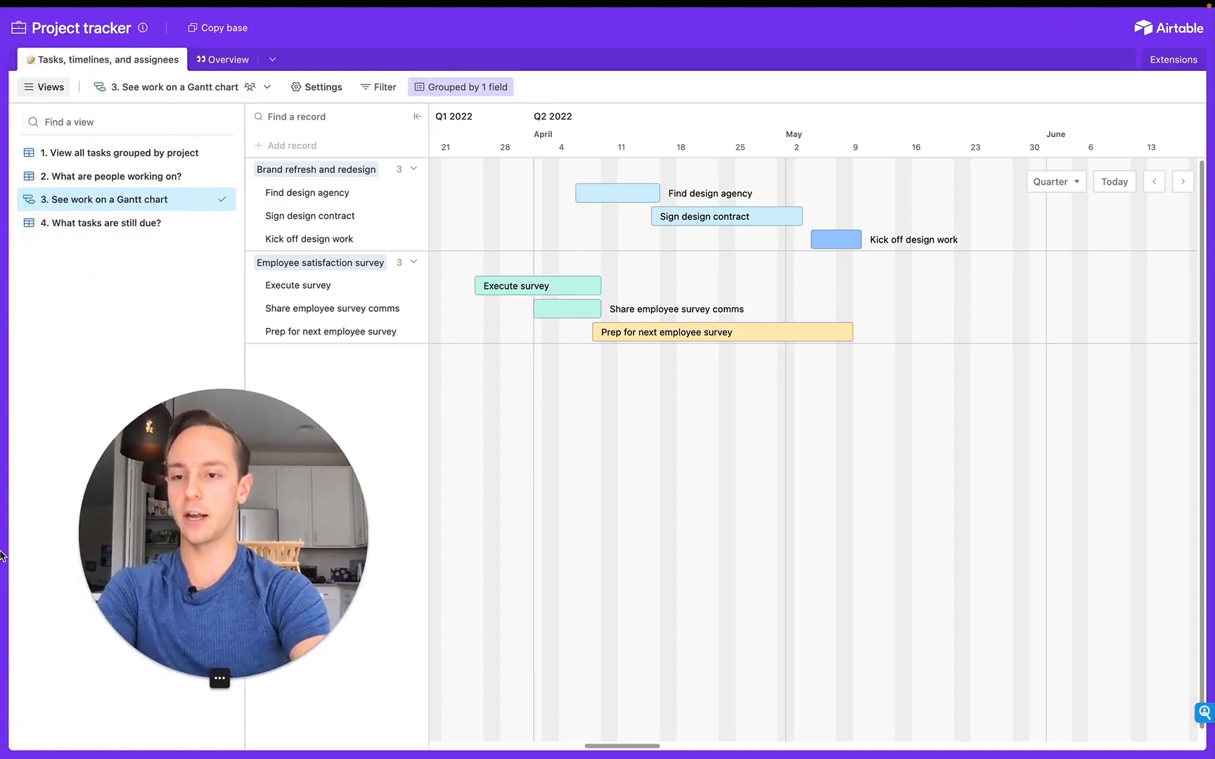
# Step: Return to the Project Tracker Template page, review its description and start copying the base
pyautogui.click(29, 539)
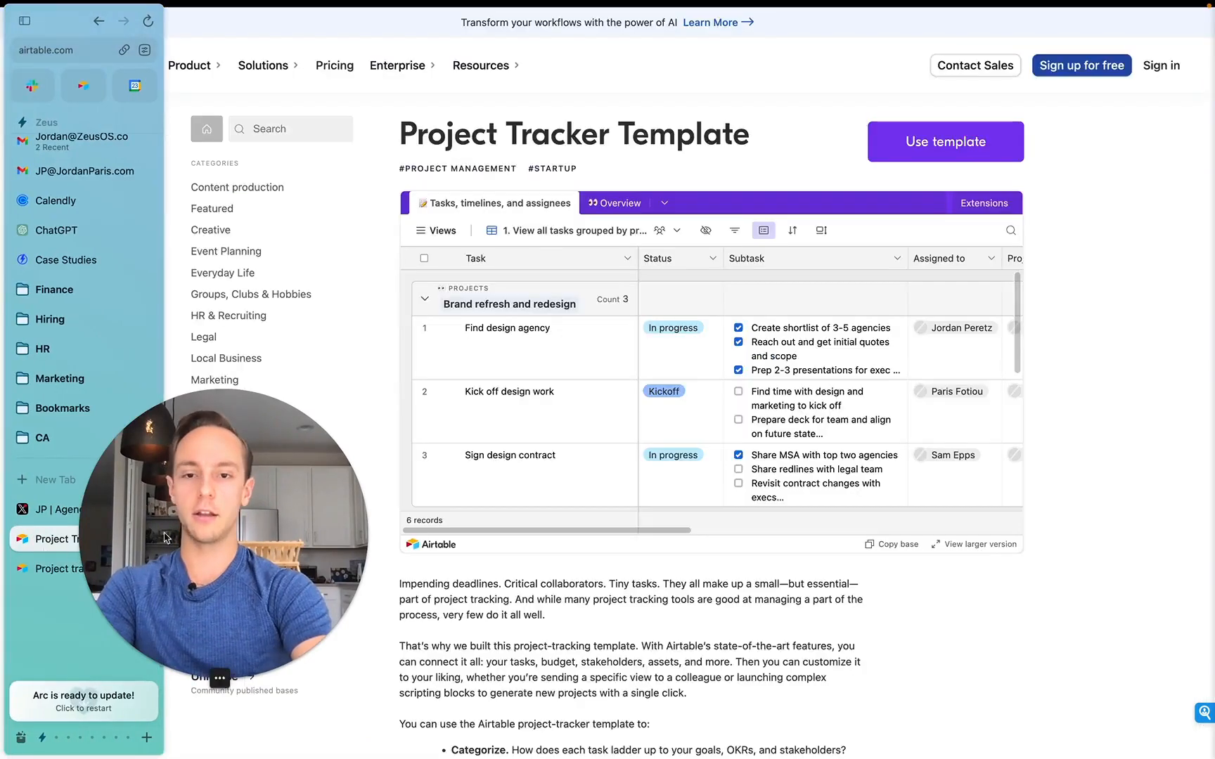
pyautogui.scroll(-2, 757, 602)
pyautogui.scroll(-3, 757, 602)
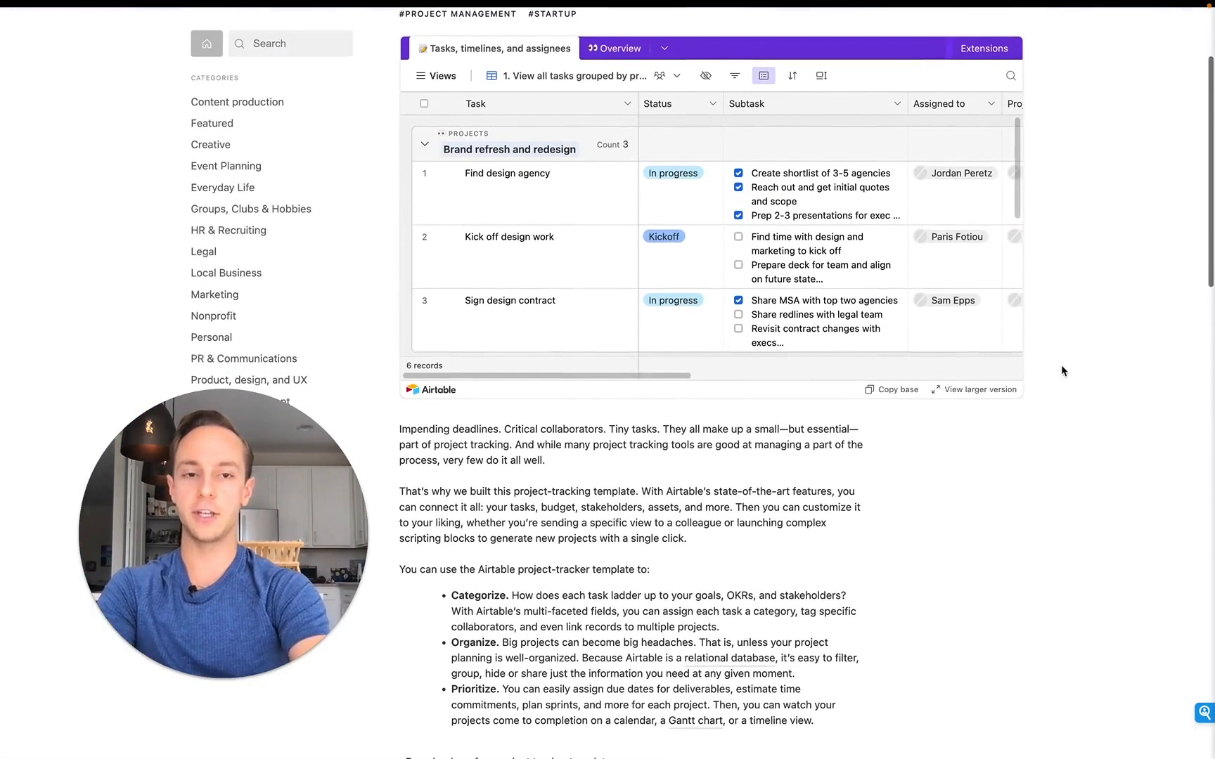
pyautogui.click(886, 392)
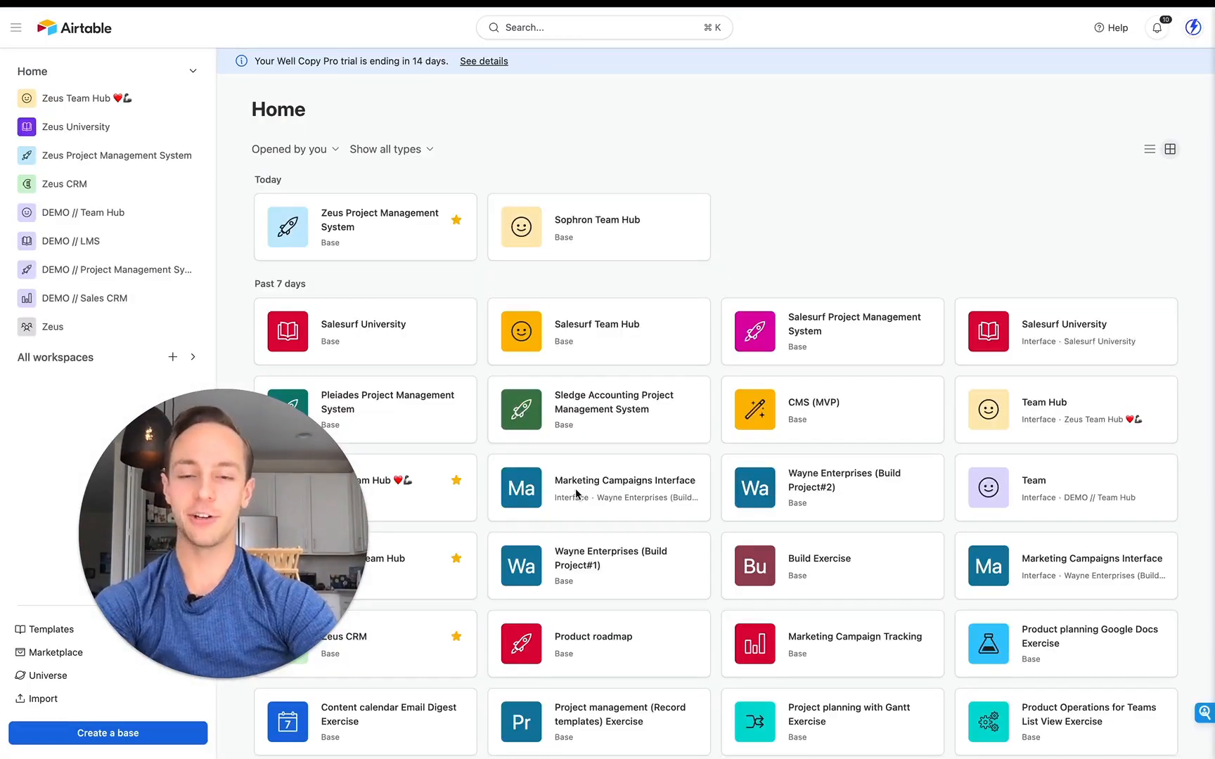
# Step: Create a base from the Project Tracker template in the Zeus workspace
pyautogui.moveTo(141, 573); pyautogui.dragTo(250, 562)
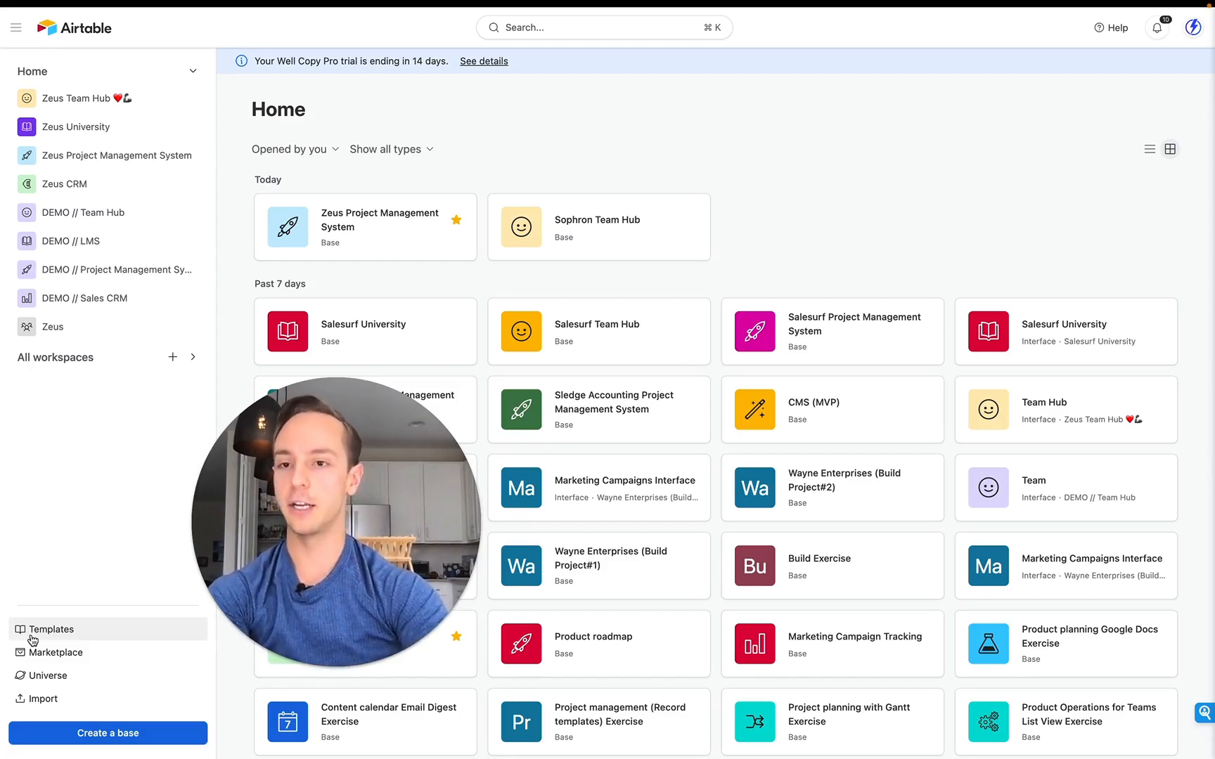
pyautogui.click(33, 638)
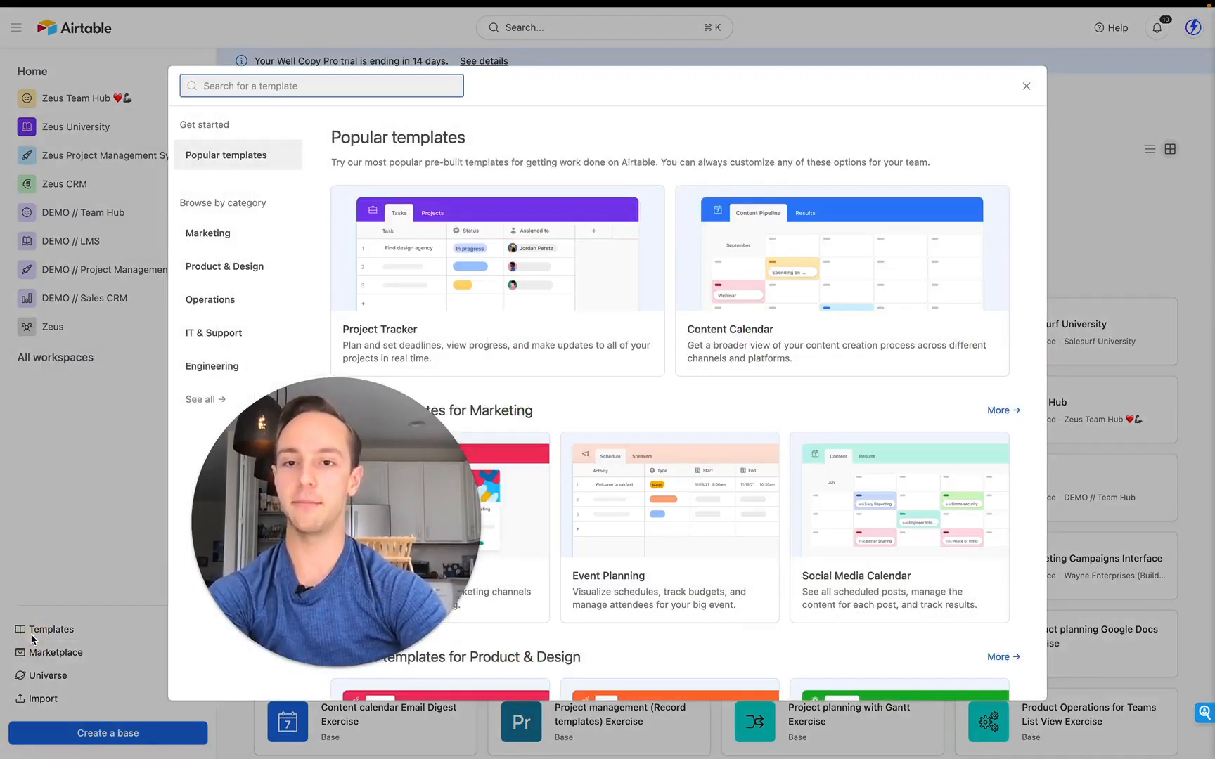
pyautogui.click(467, 236)
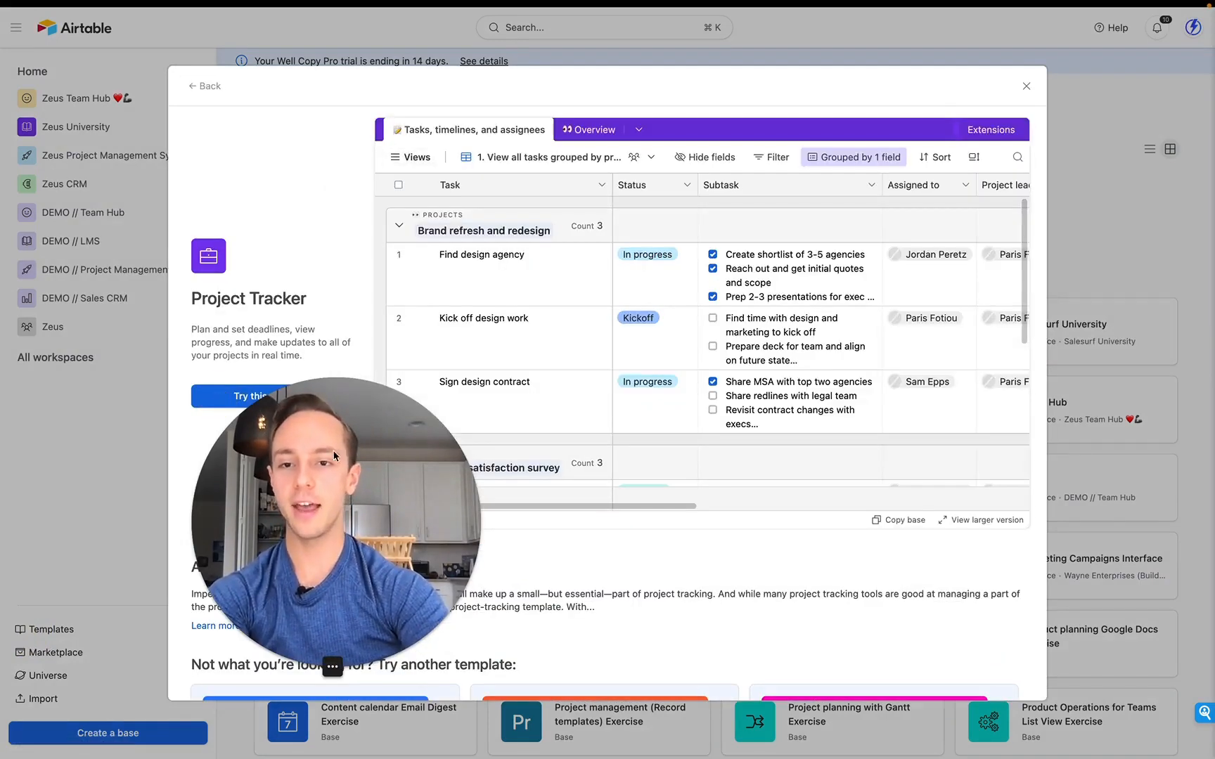
pyautogui.click(273, 409)
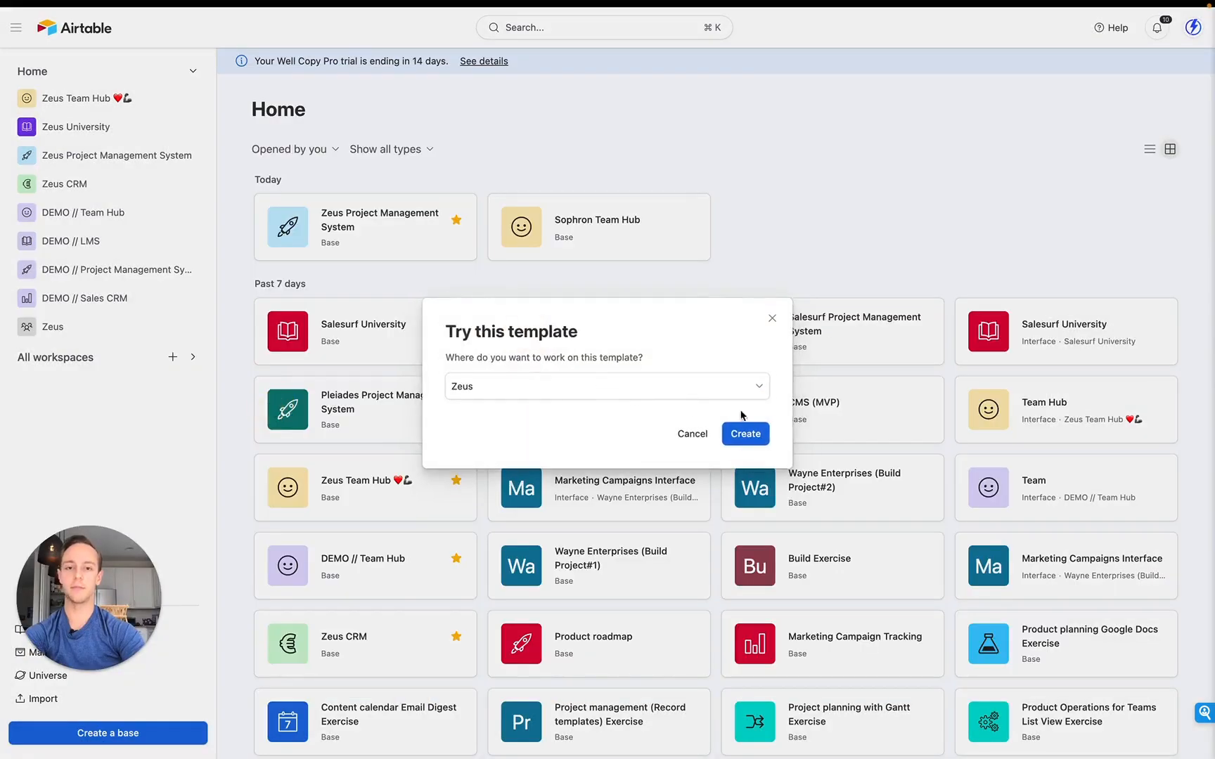
pyautogui.click(758, 432)
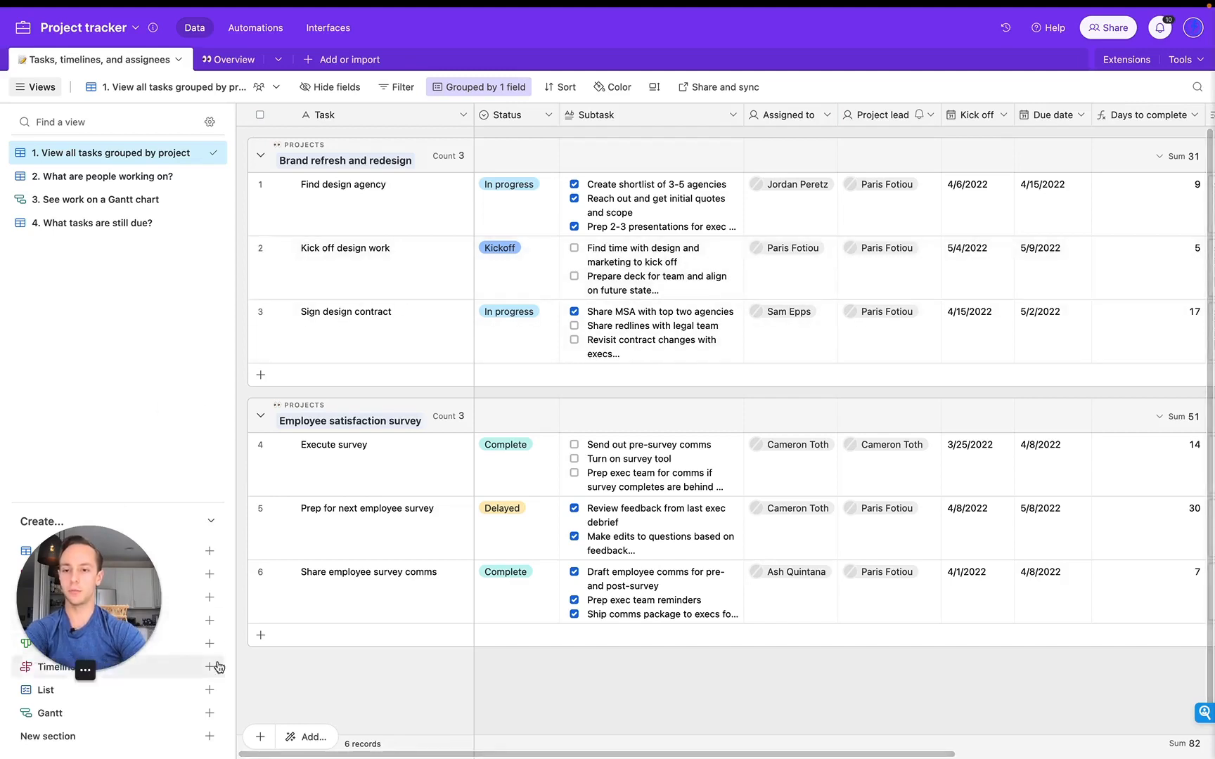
# Step: Create a new view section named "Team Member Views"
pyautogui.moveTo(212, 743)
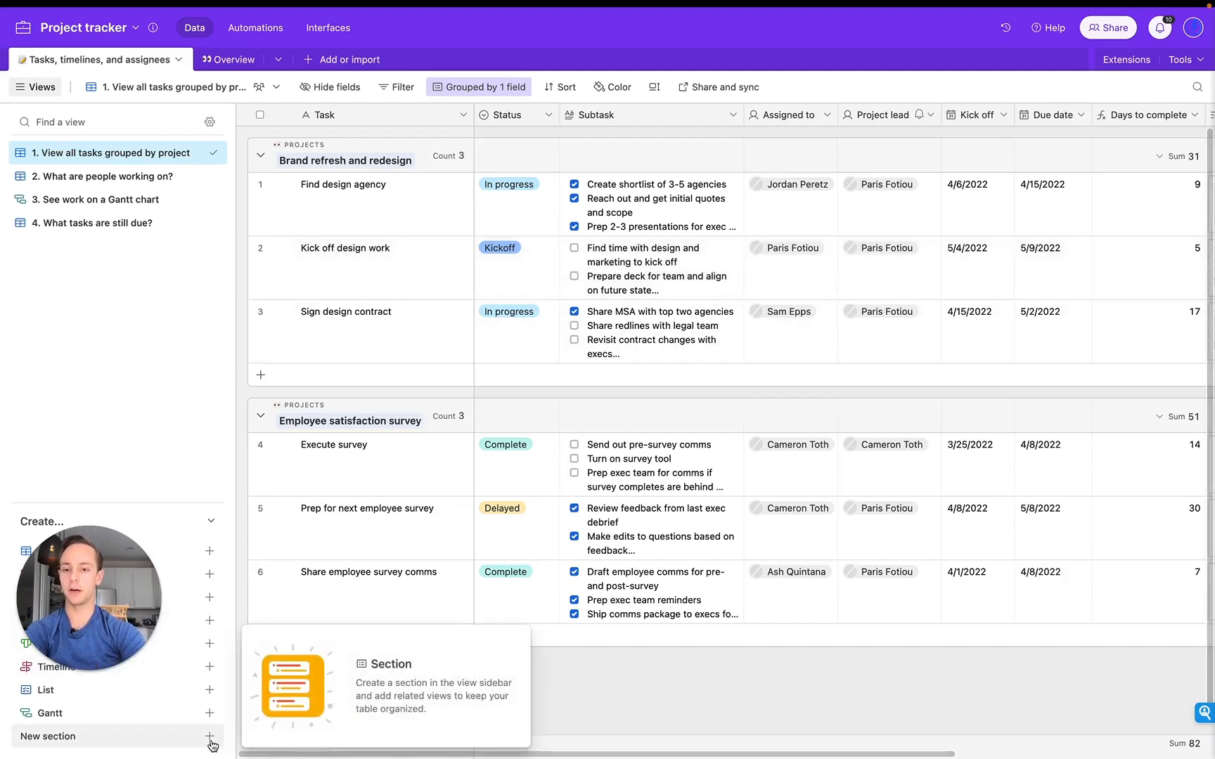
pyautogui.click(210, 737)
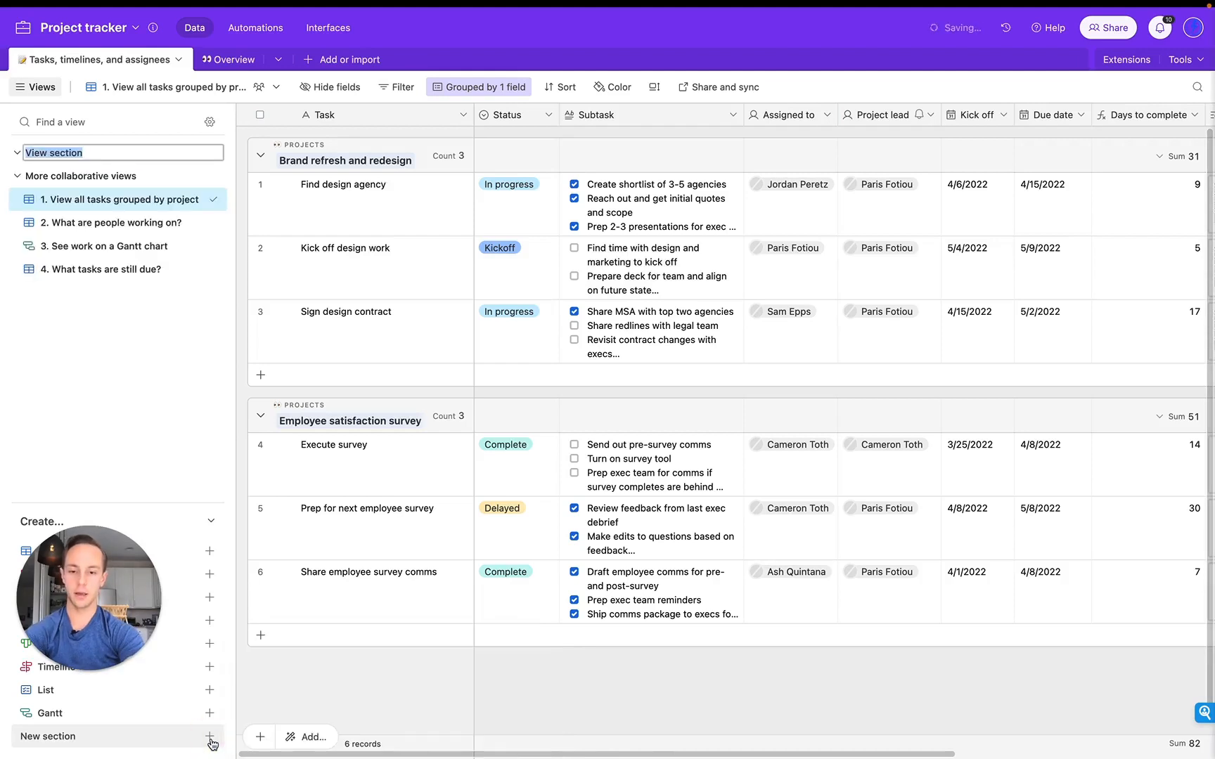
pyautogui.write('Team Member Views')
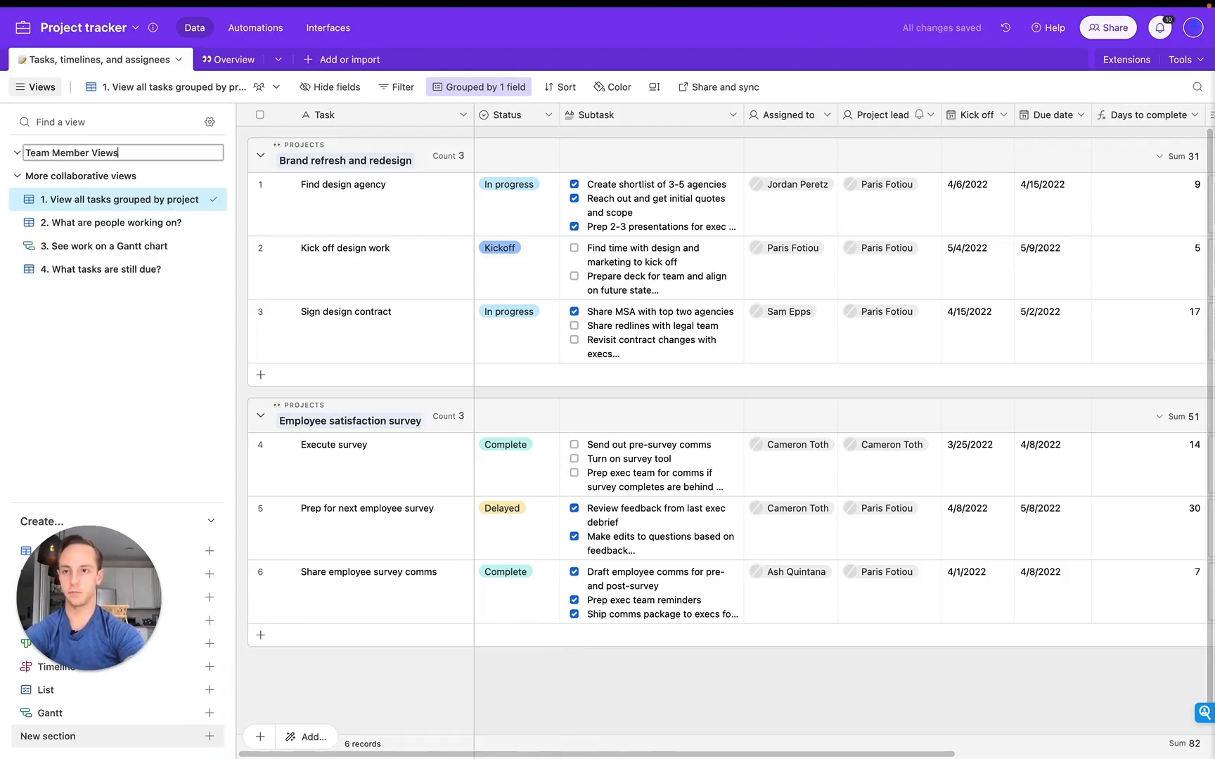
pyautogui.press('Return')
pyautogui.moveTo(211, 738)
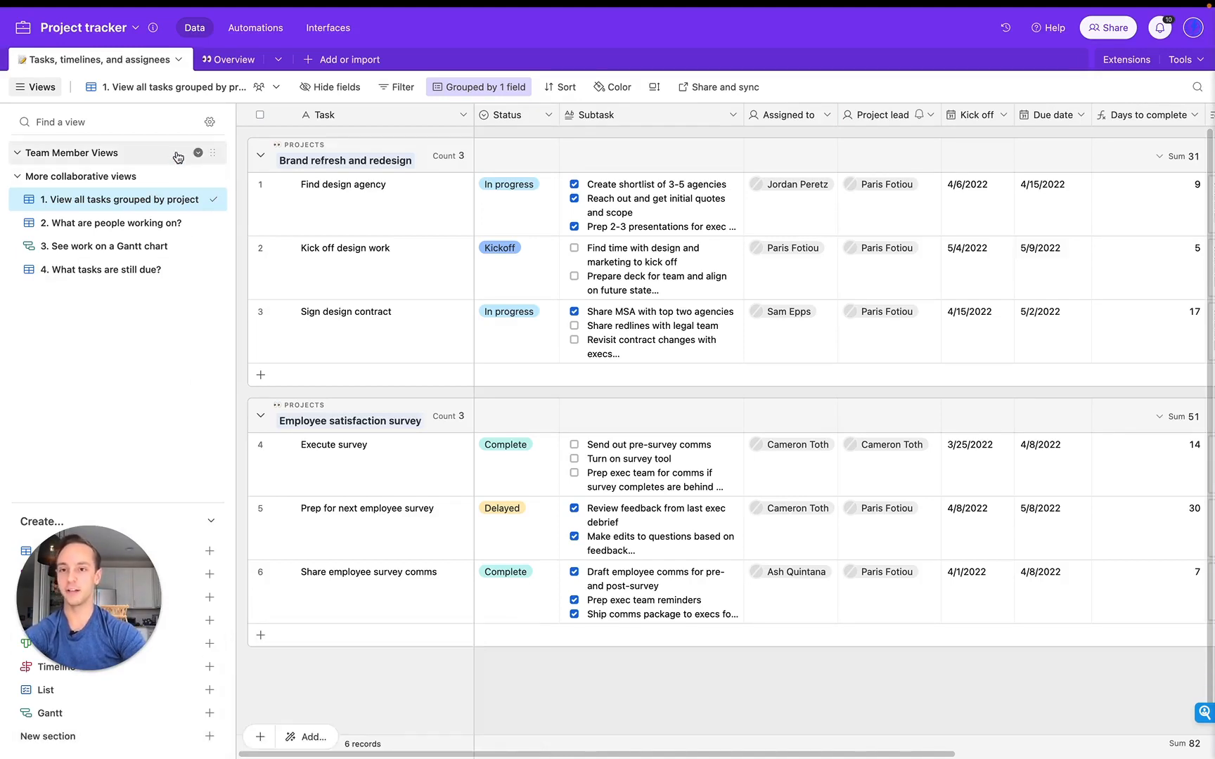
# Step: Duplicate the "1. View all tasks grouped by project" view and move the copy into the "Team Member Views" section
pyautogui.click(198, 199)
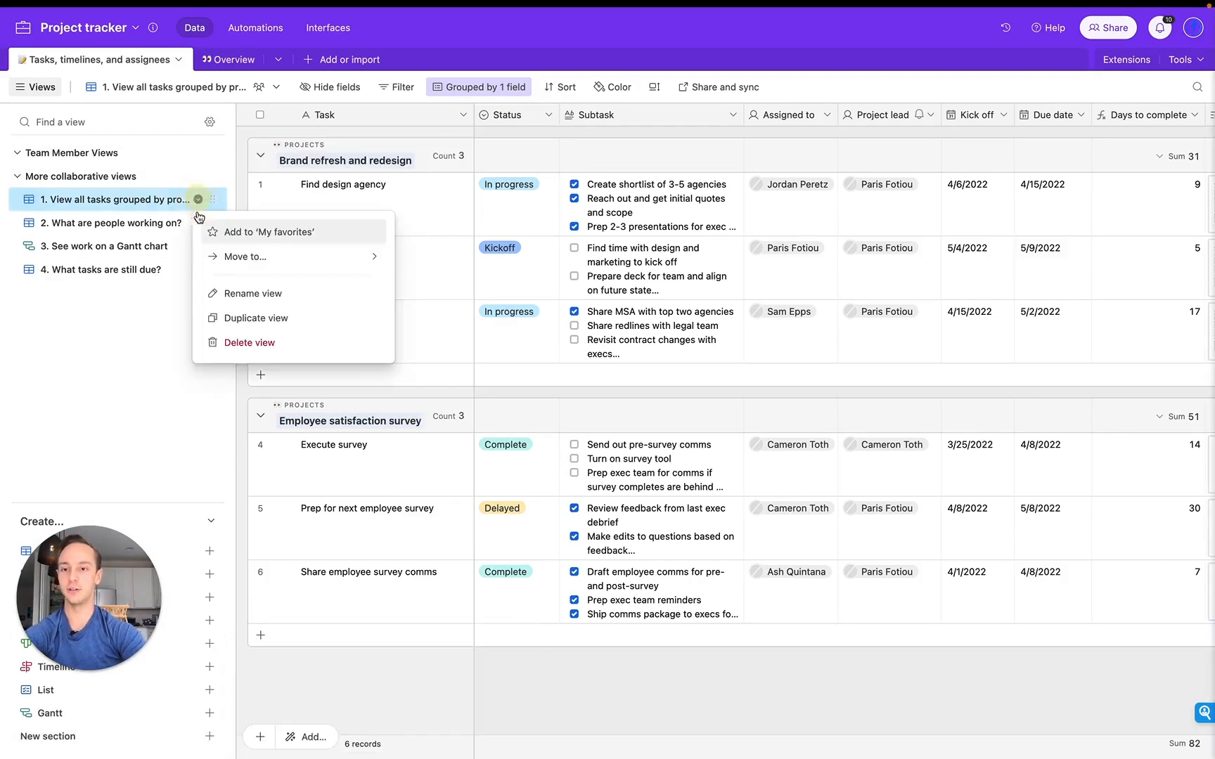
pyautogui.click(239, 318)
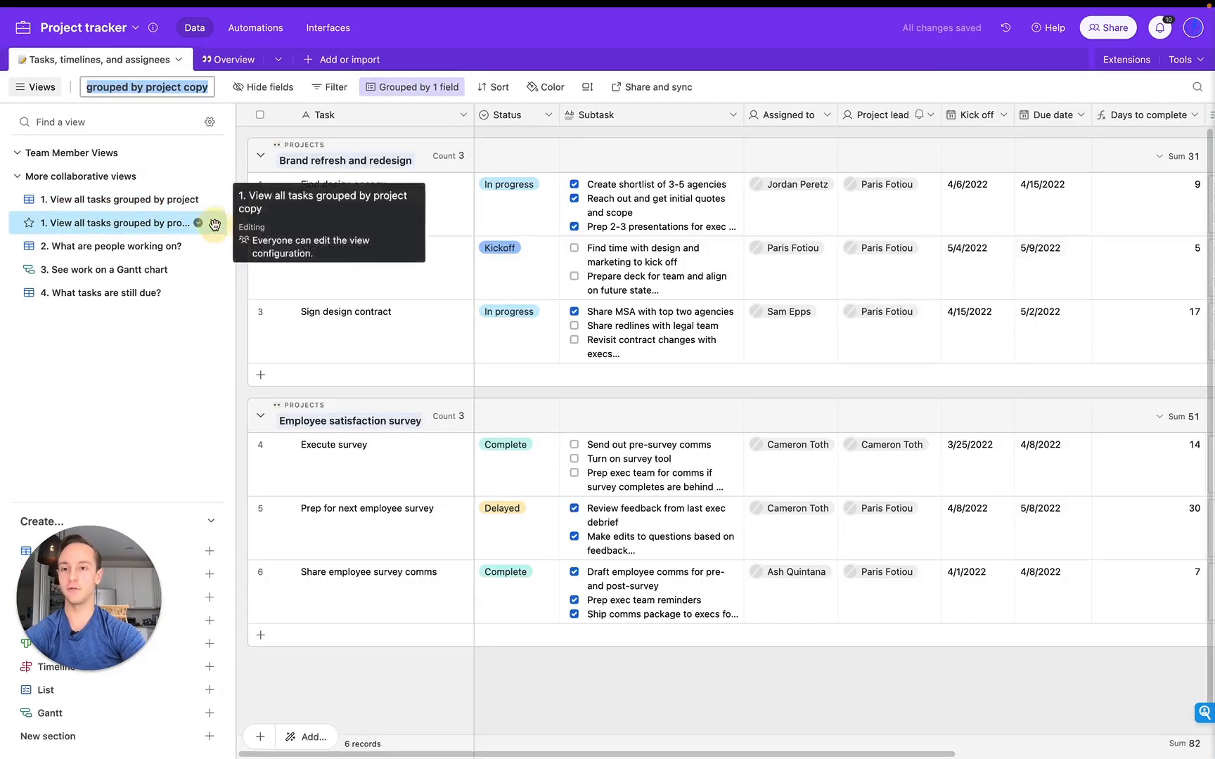
pyautogui.moveTo(214, 223); pyautogui.dragTo(193, 166)
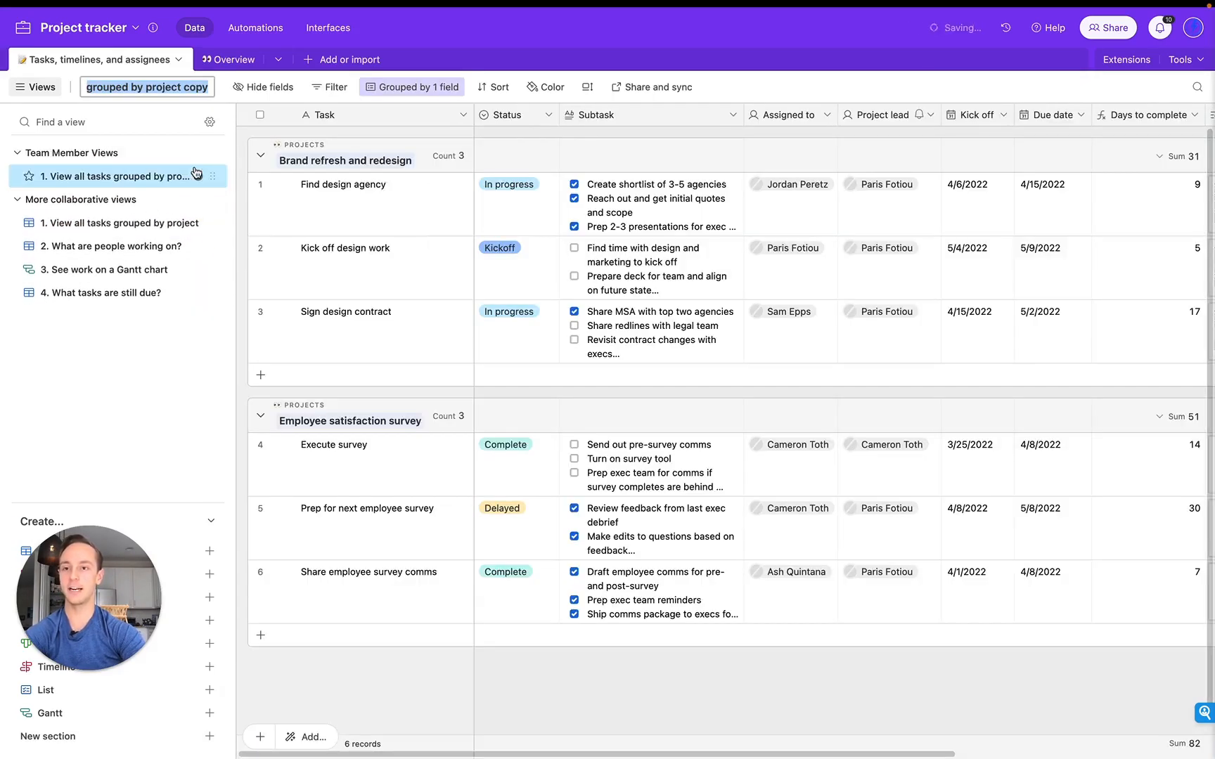
pyautogui.click(342, 99)
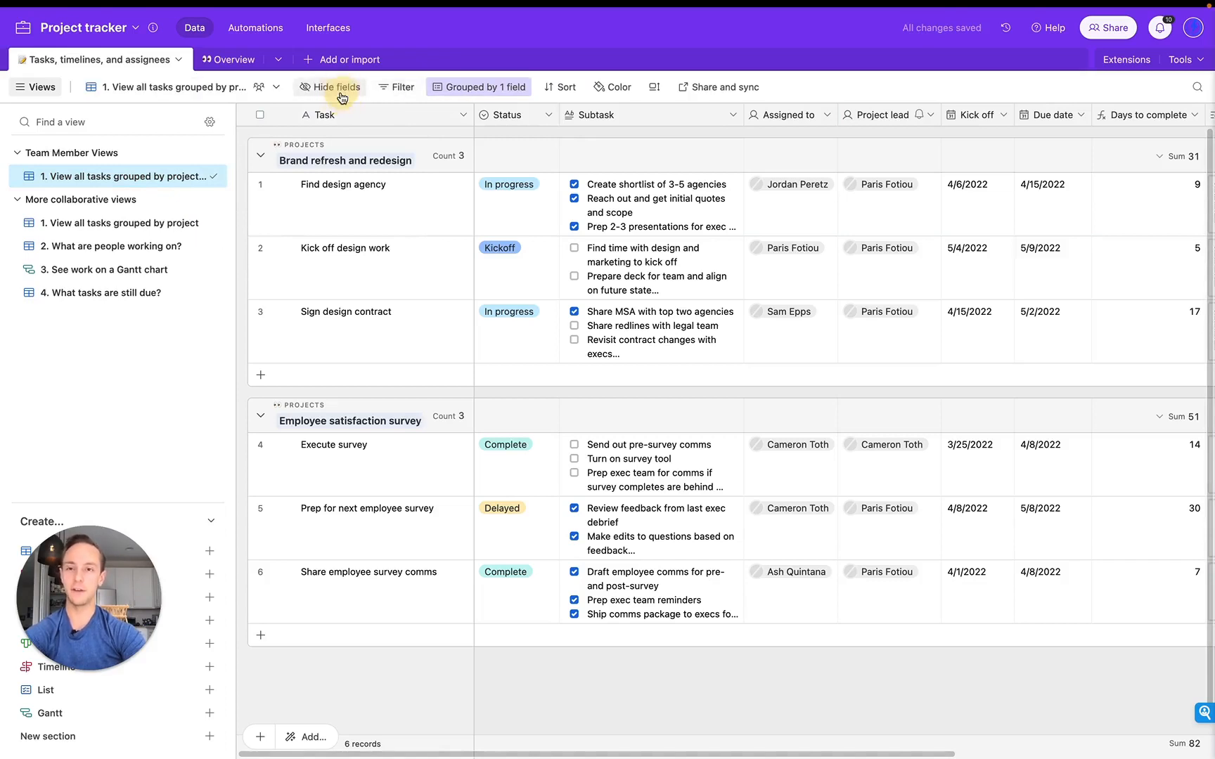
# Step: Filter the copied view to records where Assigned to is the team member responsible for "Find design agency"
pyautogui.click(398, 87)
pyautogui.click(423, 138)
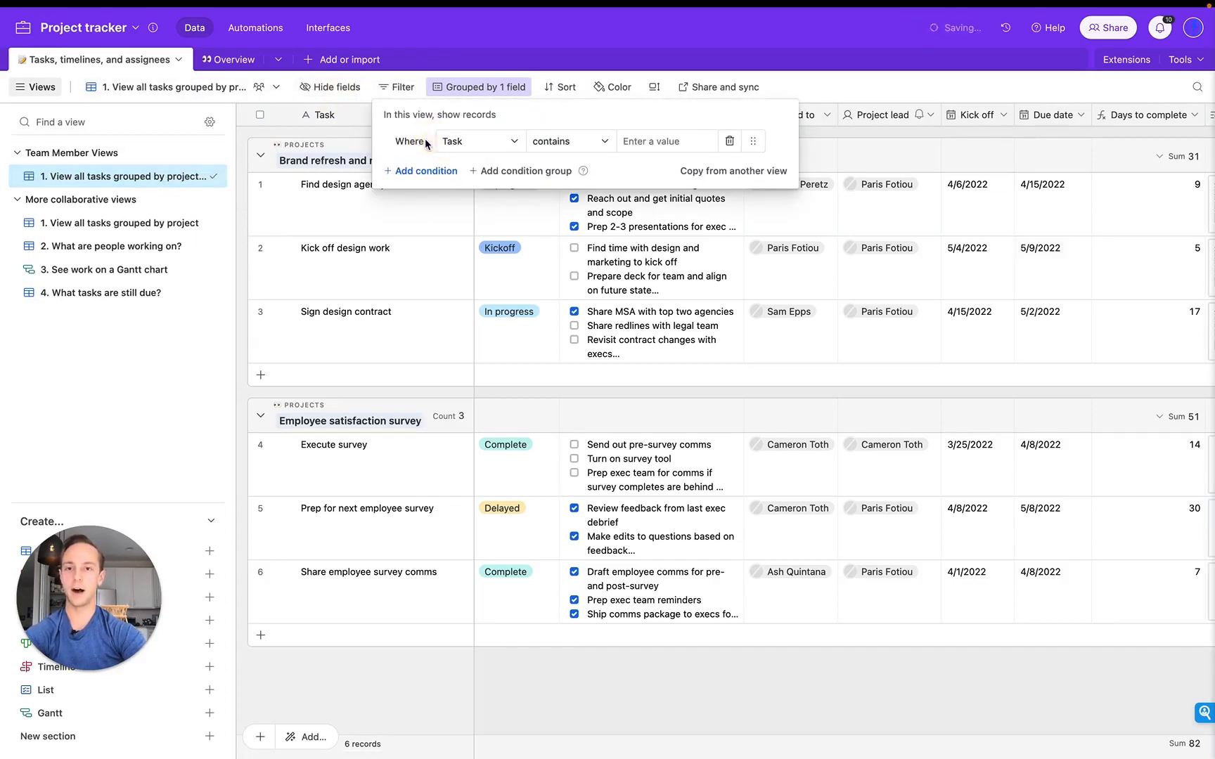
pyautogui.click(478, 141)
pyautogui.write('ass')
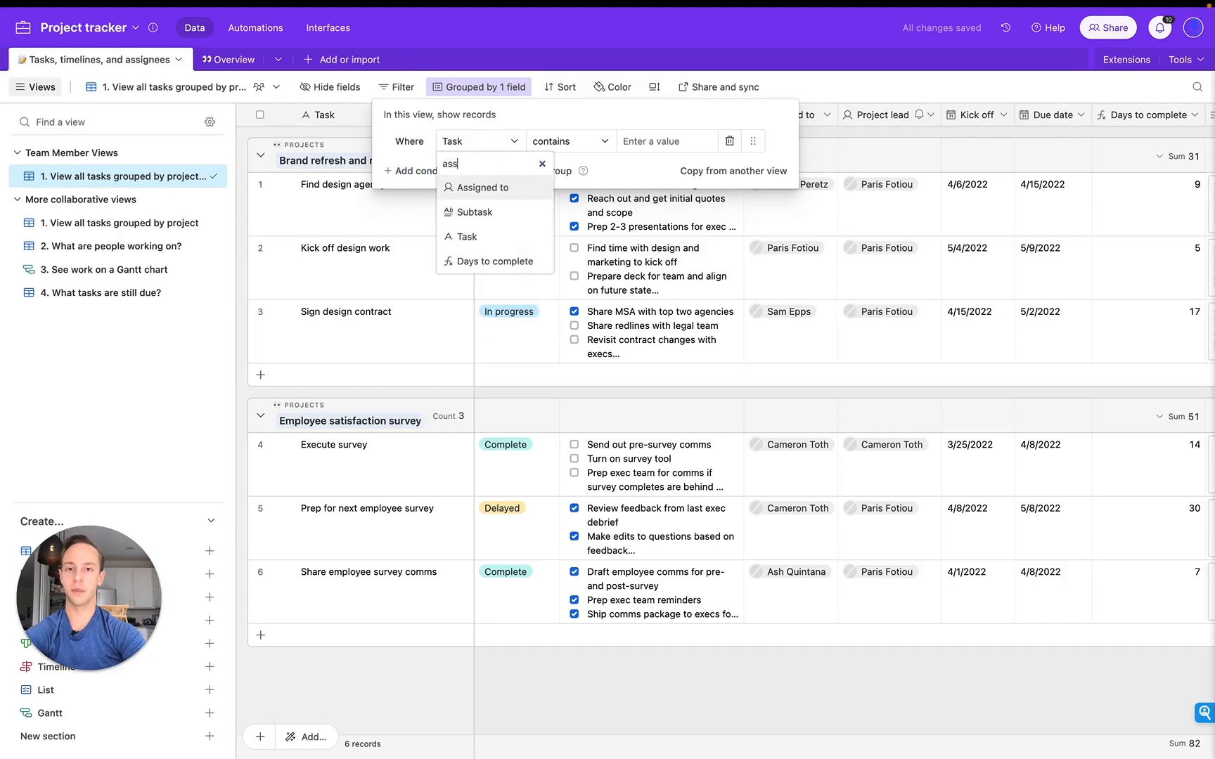
pyautogui.click(498, 194)
pyautogui.click(627, 144)
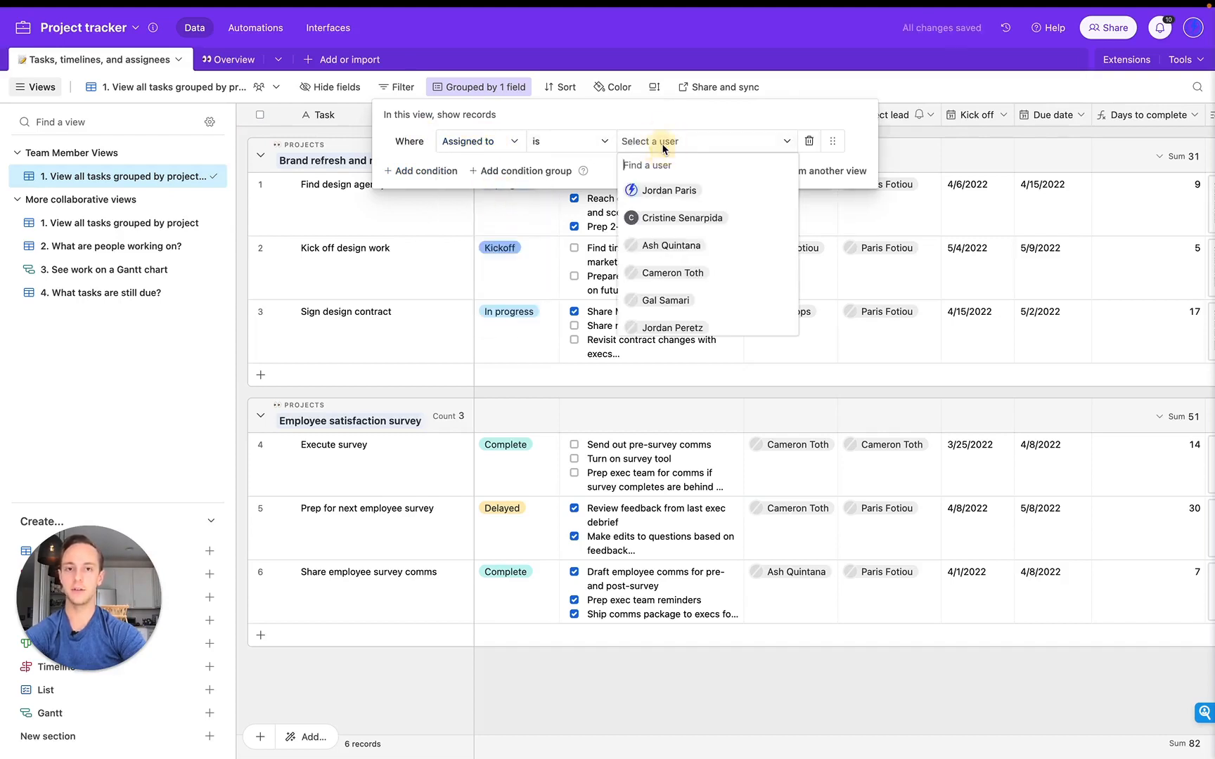
pyautogui.click(685, 326)
pyautogui.click(666, 377)
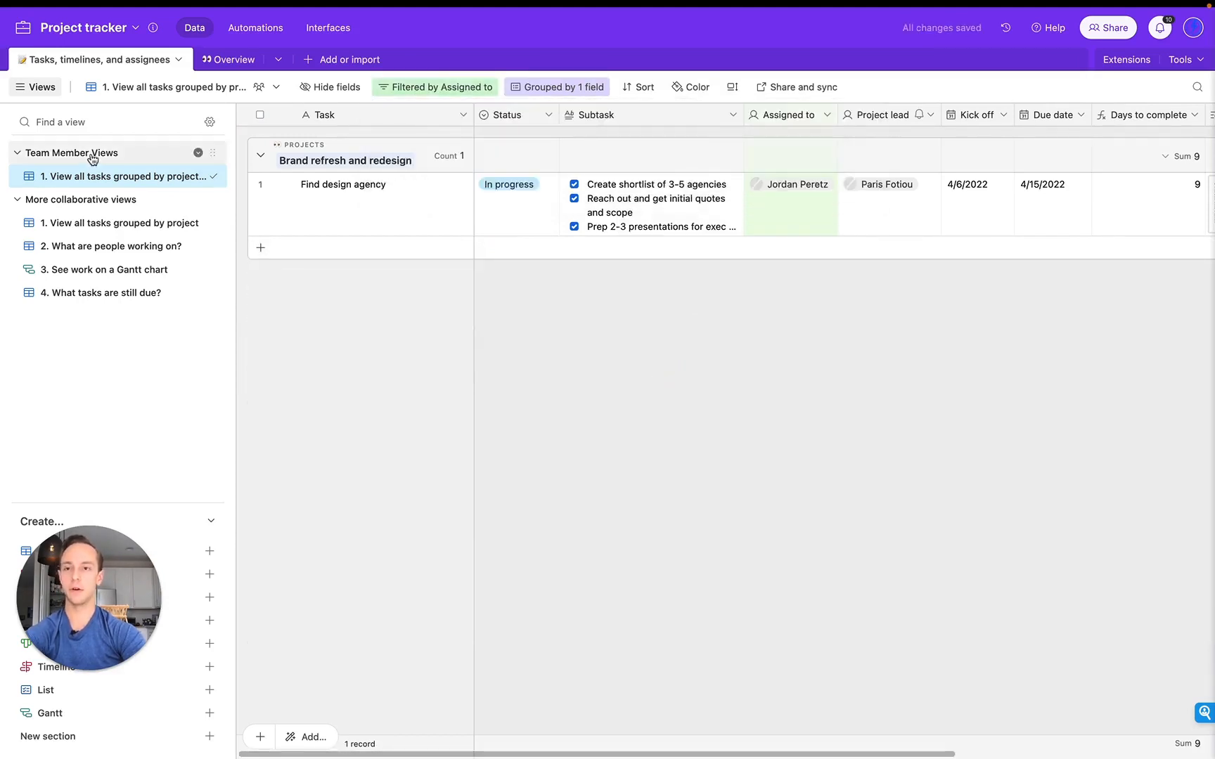
# Step: Rename the filtered view with the team member's first name in possessive form followed by "View"
pyautogui.doubleClick(93, 176)
pyautogui.write("Jordan's View")
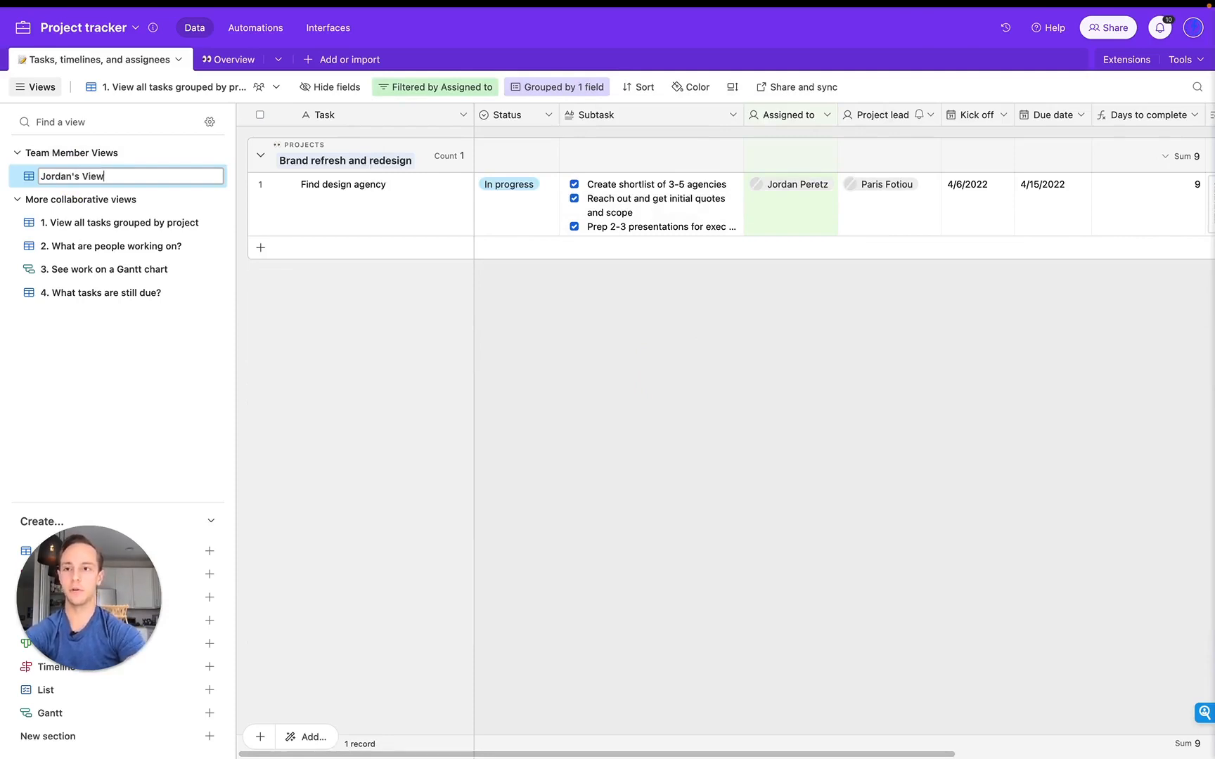
pyautogui.press('Return')
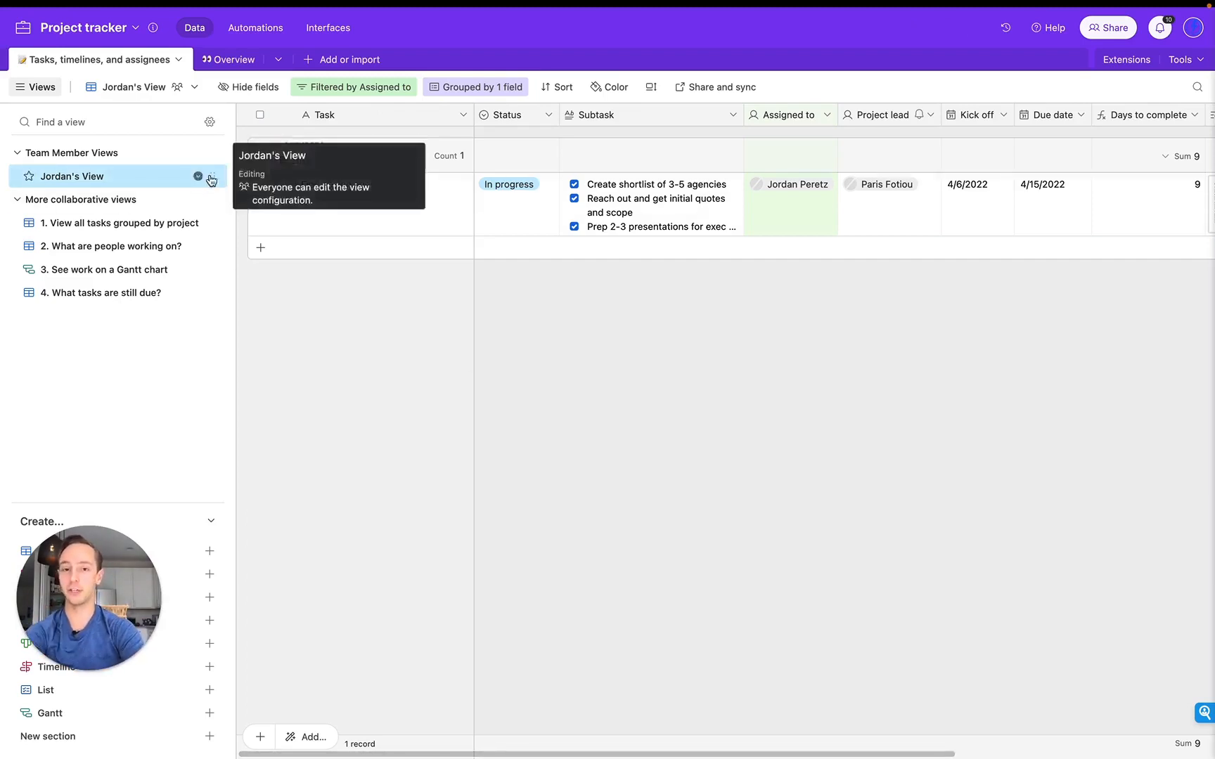
pyautogui.click(800, 221)
pyautogui.click(806, 326)
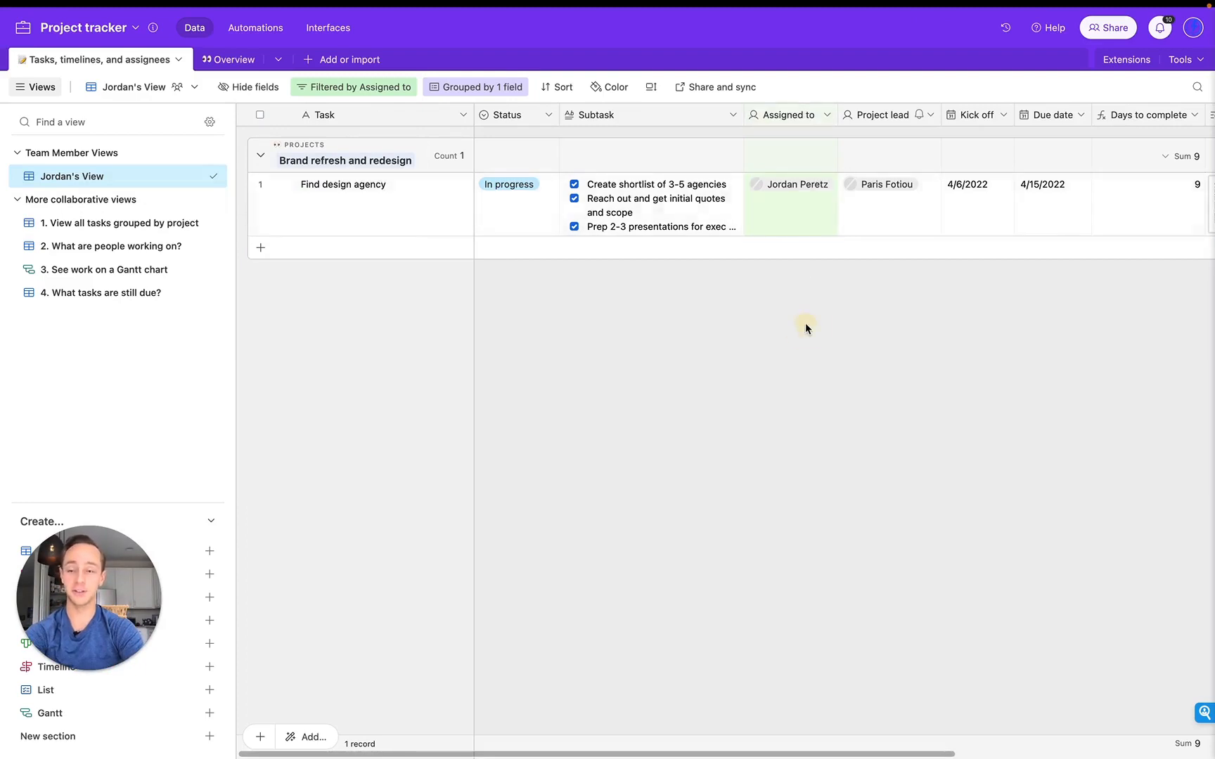
# Step: Duplicate the existing personal view in the "Team Member Views" section, keeping the default copy name
pyautogui.click(198, 176)
pyautogui.click(244, 298)
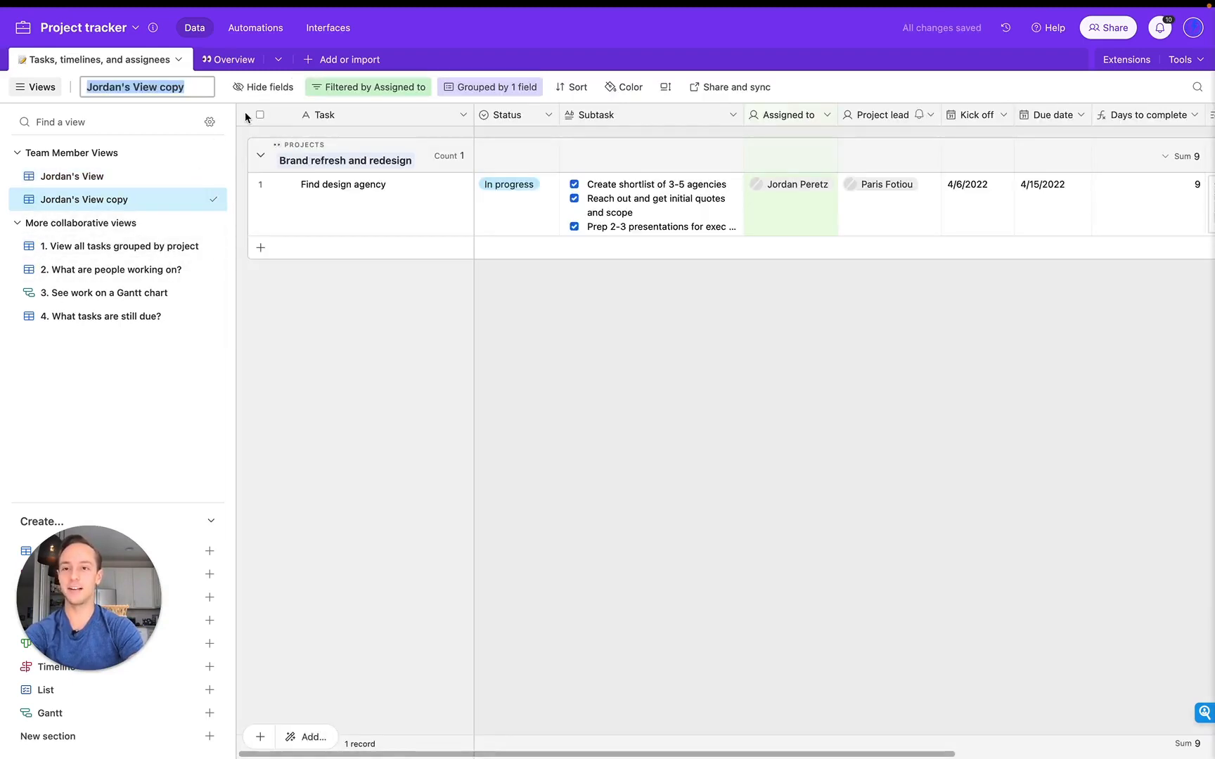
pyautogui.press('Return')
# Step: Set the copied view's Assigned to filter to the team member responsible for "Share employee survey comms"
pyautogui.click(359, 86)
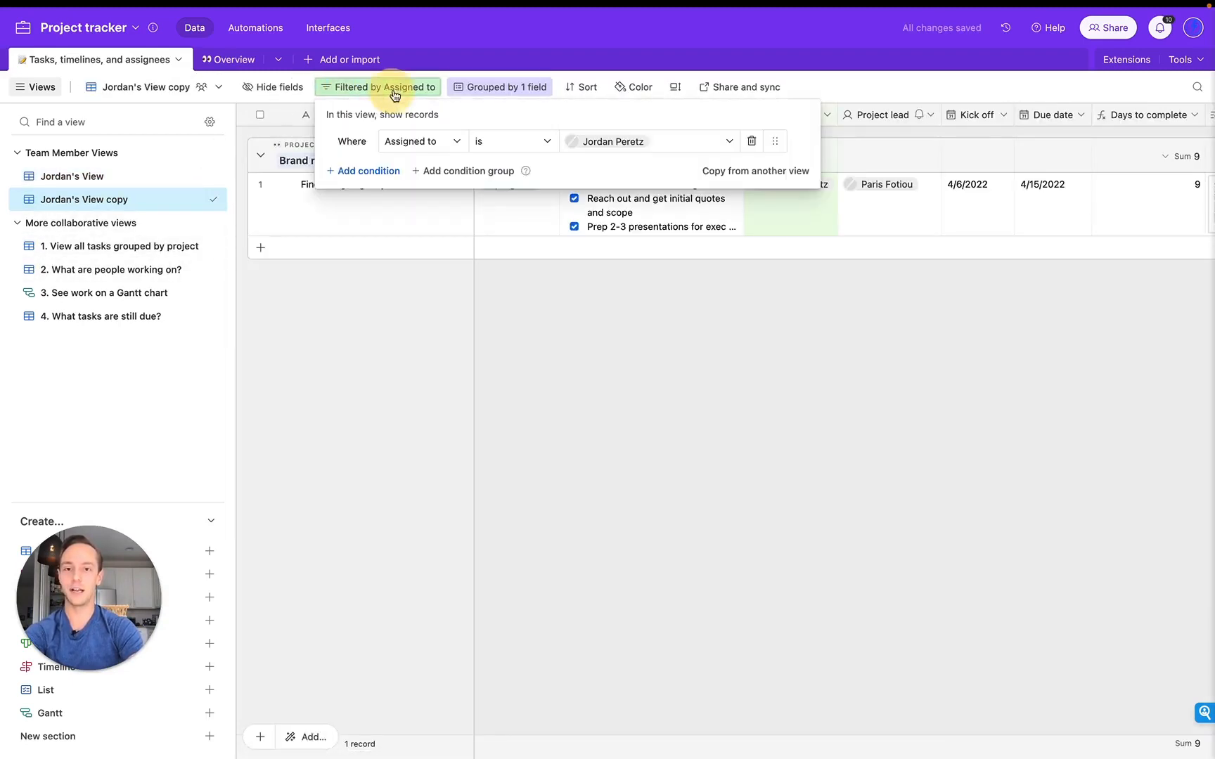
pyautogui.click(664, 141)
pyautogui.scroll(-2, 648, 291)
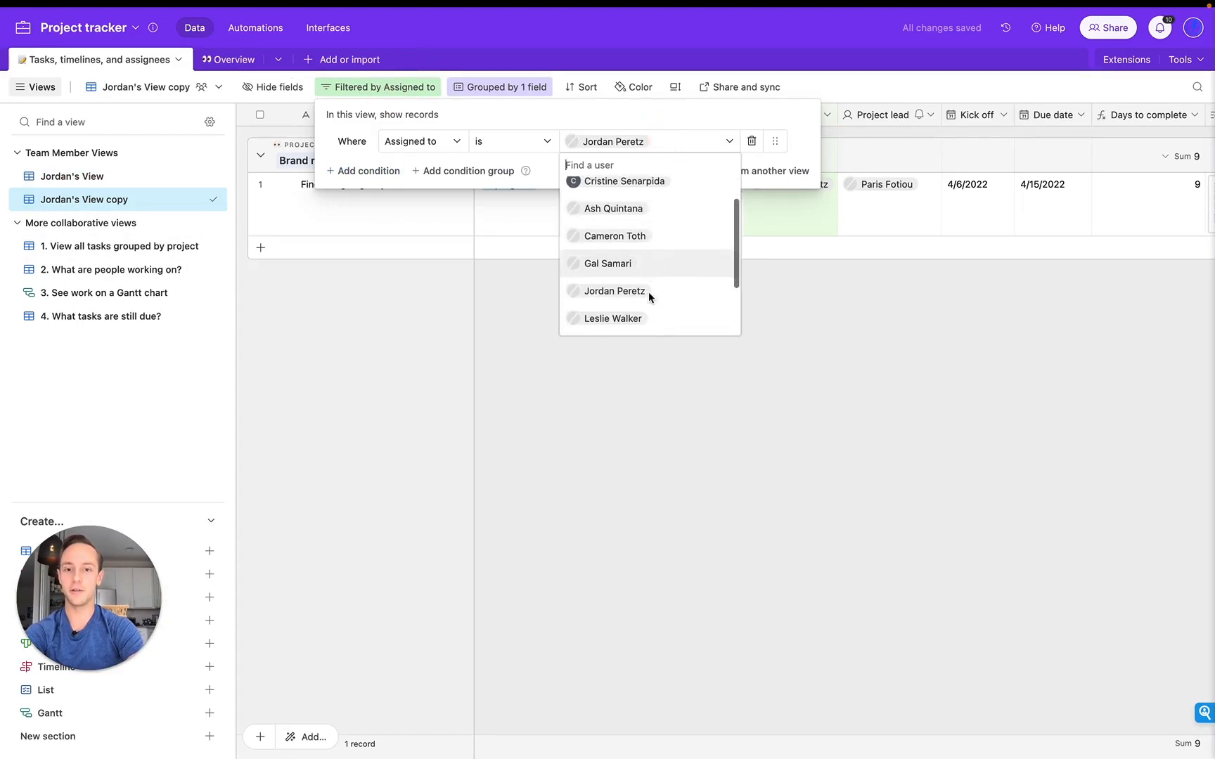
pyautogui.click(632, 316)
pyautogui.click(612, 142)
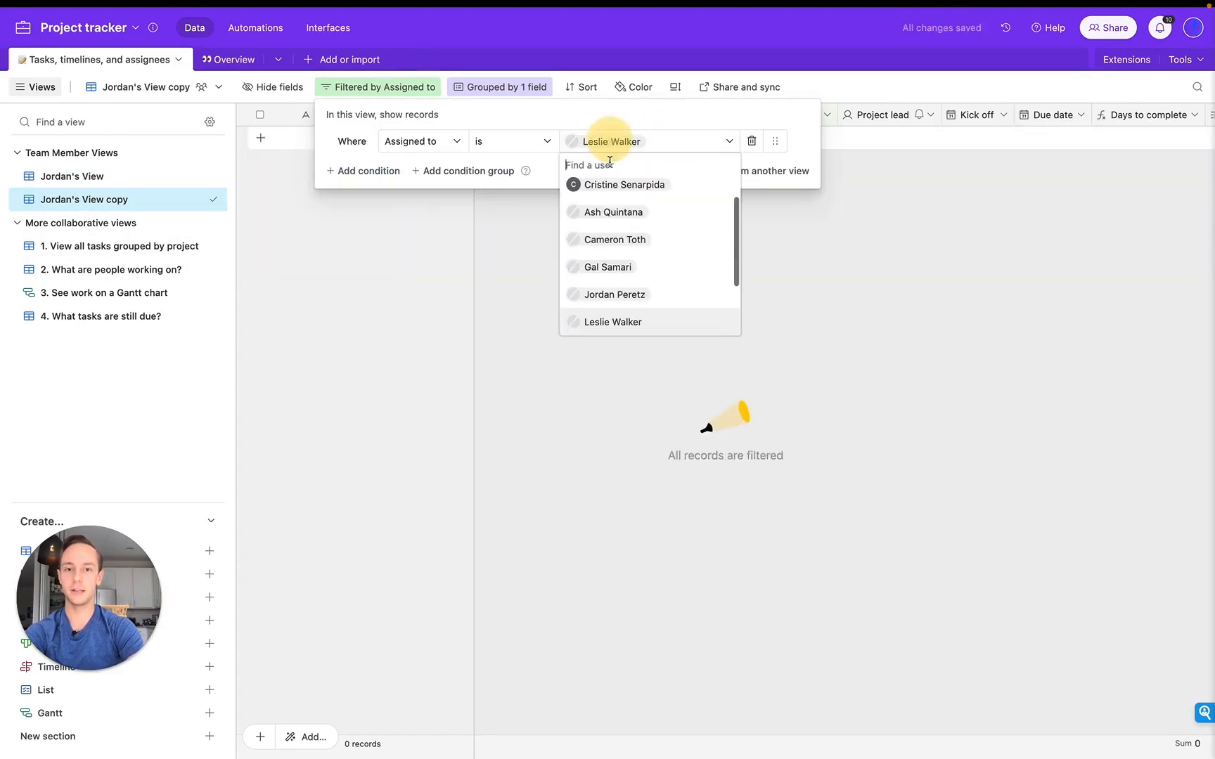
pyautogui.click(617, 277)
pyautogui.click(639, 141)
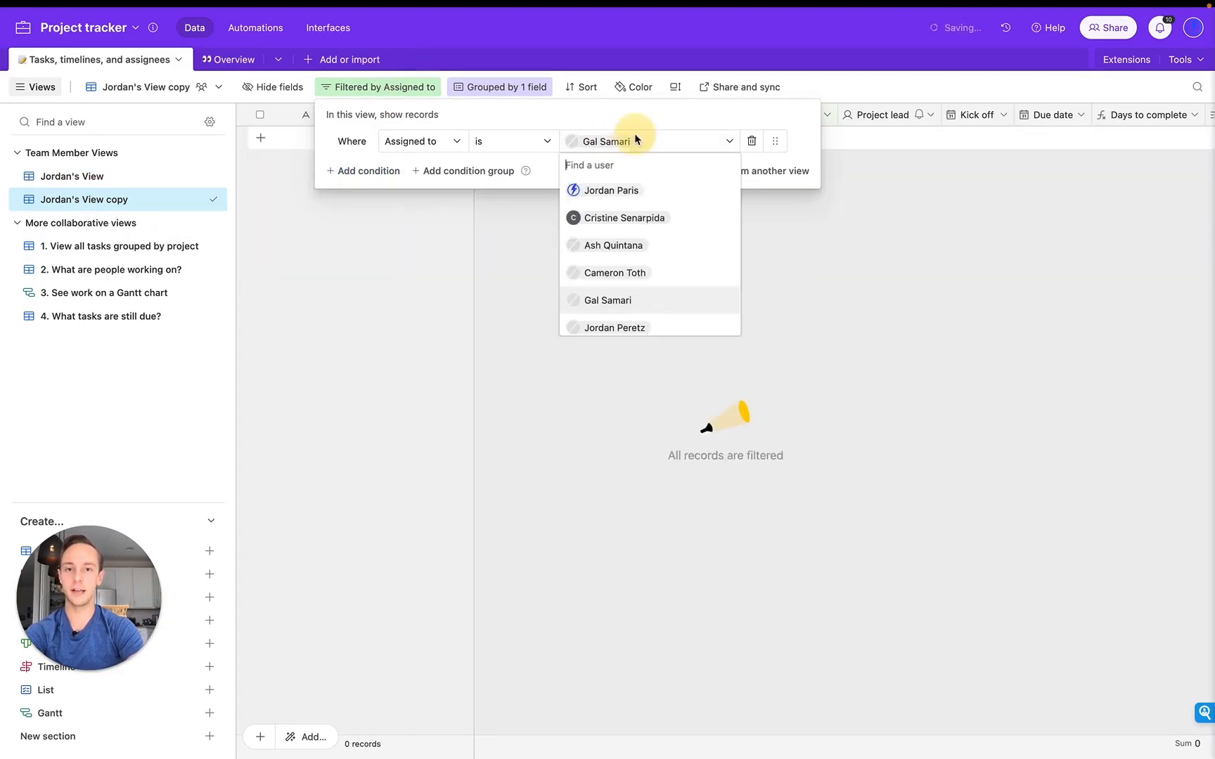
pyautogui.click(632, 244)
pyautogui.click(620, 325)
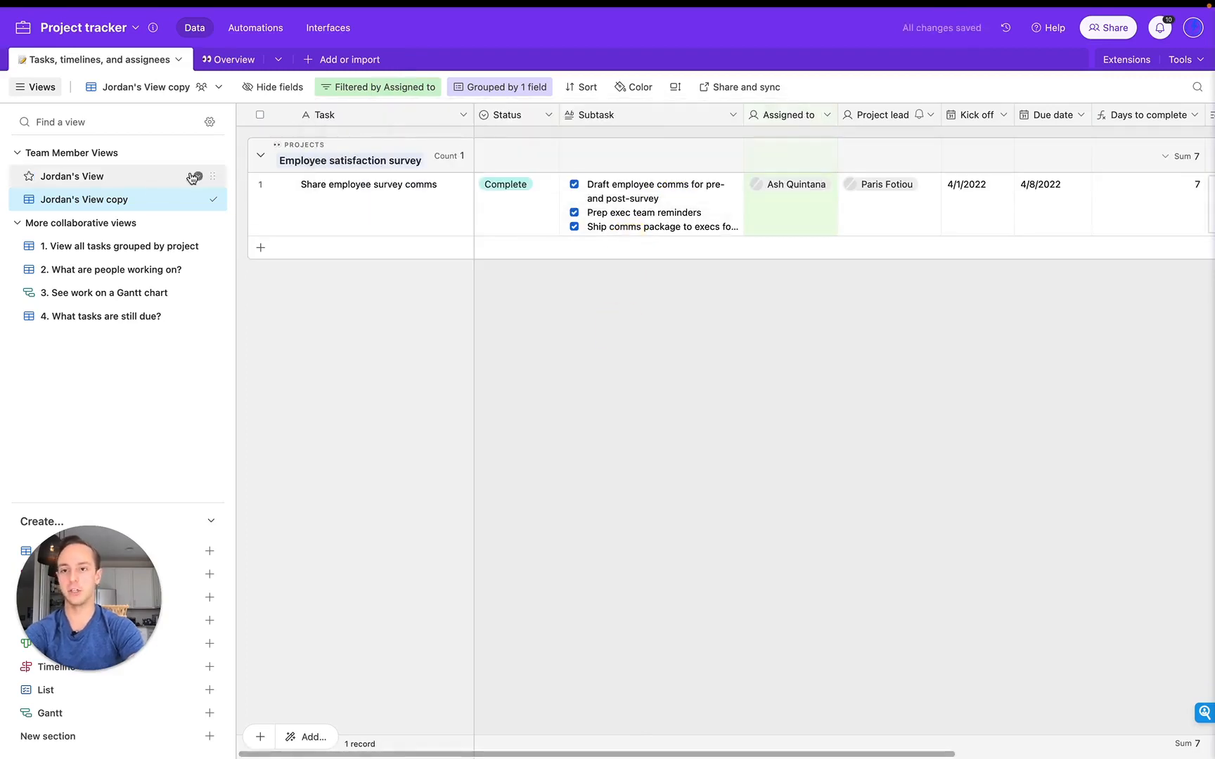
# Step: Rename the copied view with the "Share employee survey comms" assignee's first name in possessive form followed by "View"
pyautogui.doubleClick(126, 201)
pyautogui.write("Ash's View")
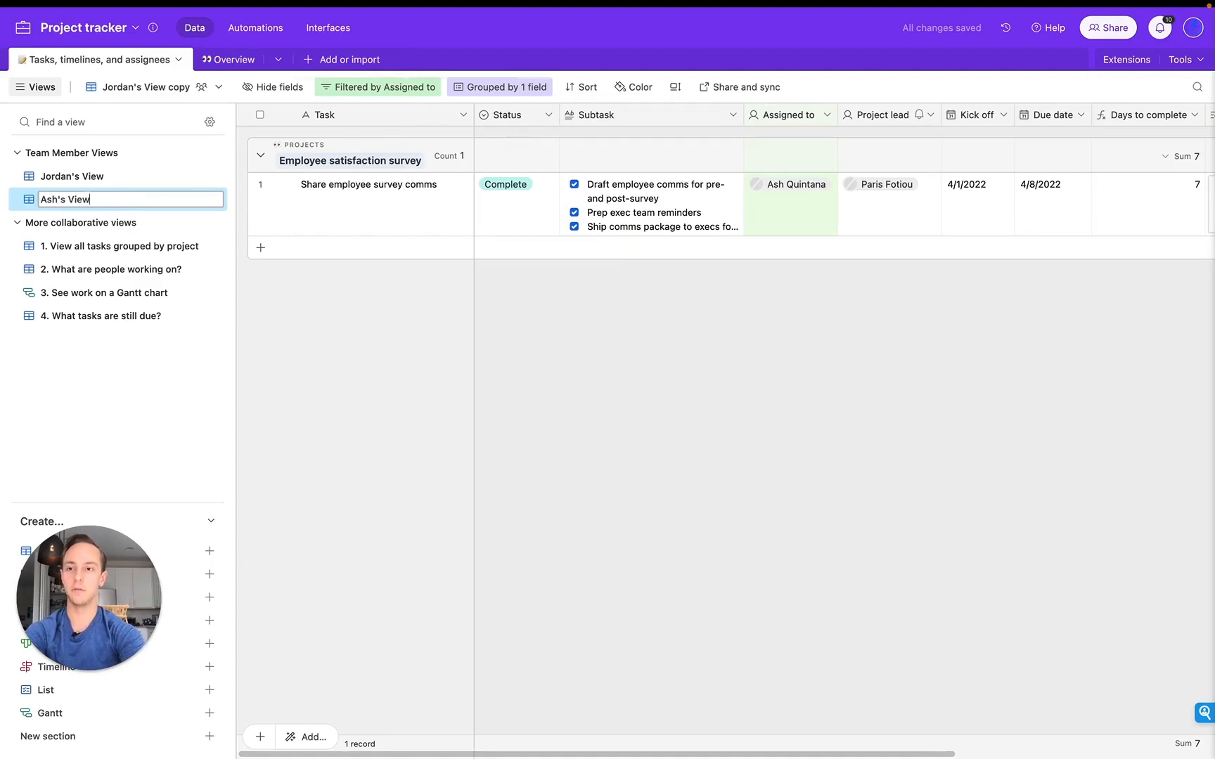
pyautogui.press('Return')
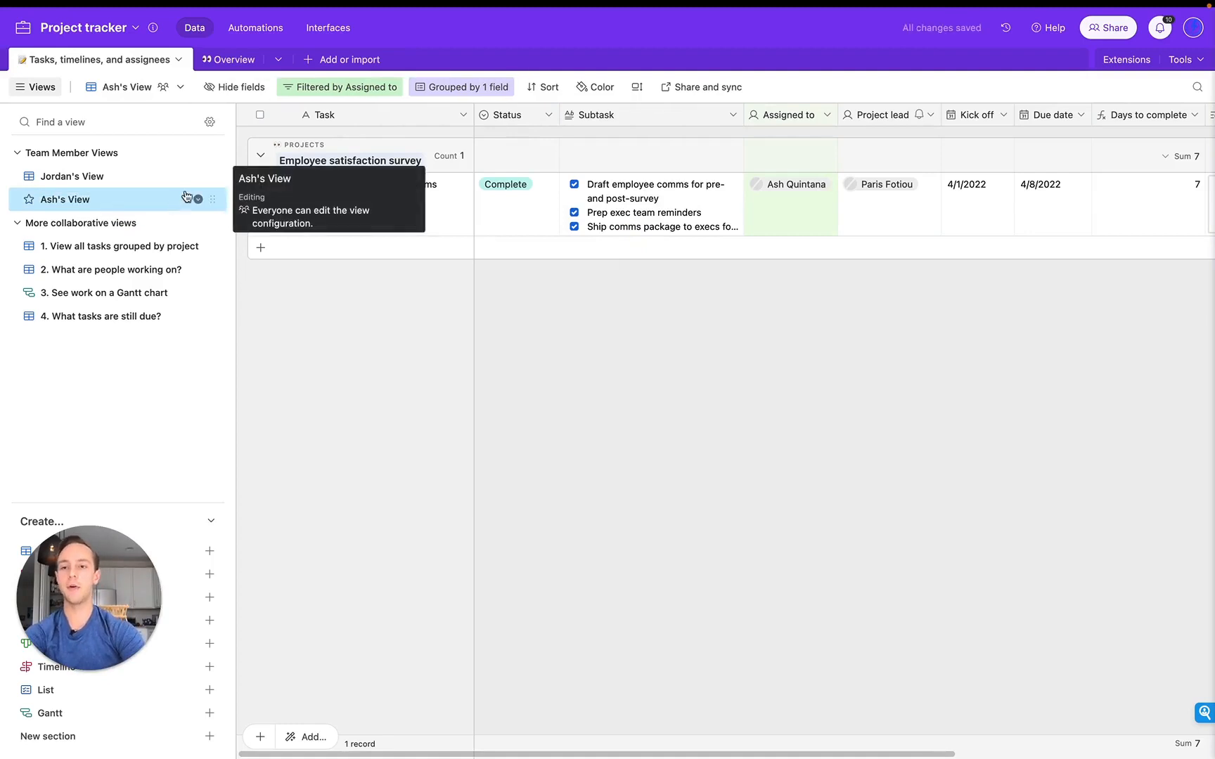
# Step: Duplicate the "Find design agency" assignee's view and name the copy with their first name in possessive form followed by "Management View"
pyautogui.click(135, 246)
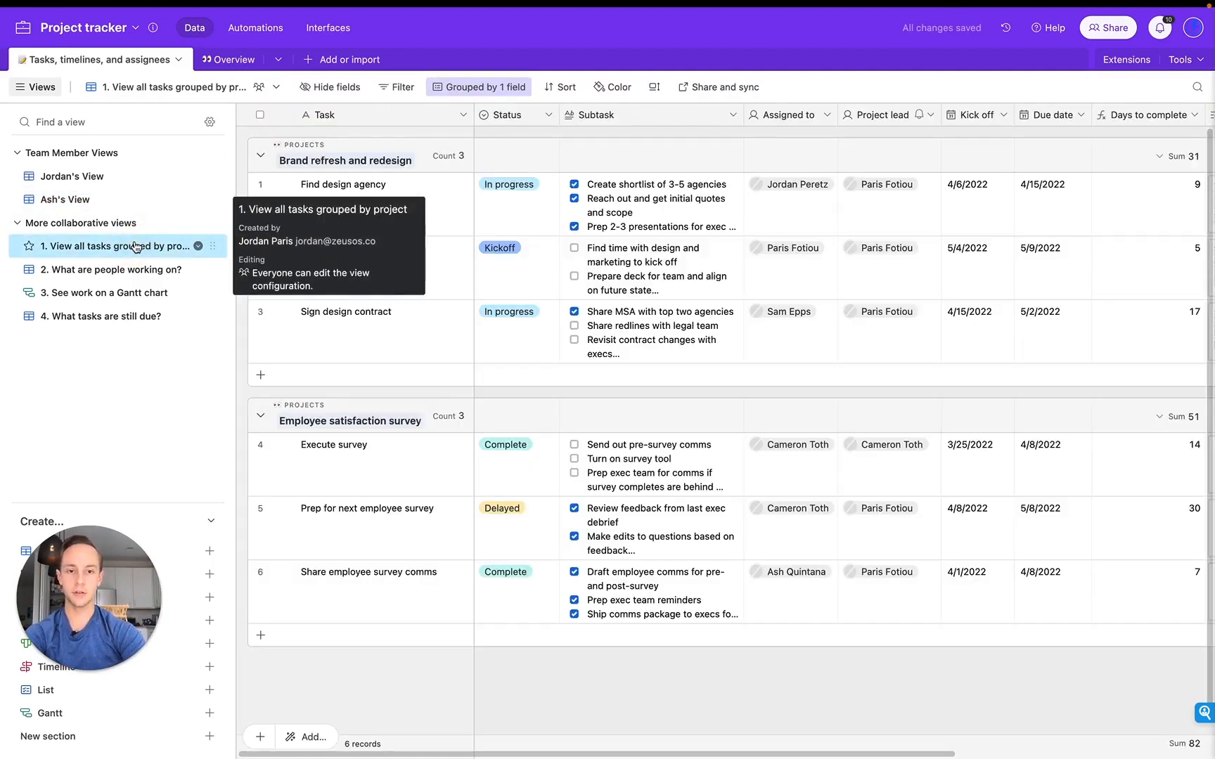
pyautogui.click(106, 177)
pyautogui.click(198, 175)
pyautogui.click(252, 298)
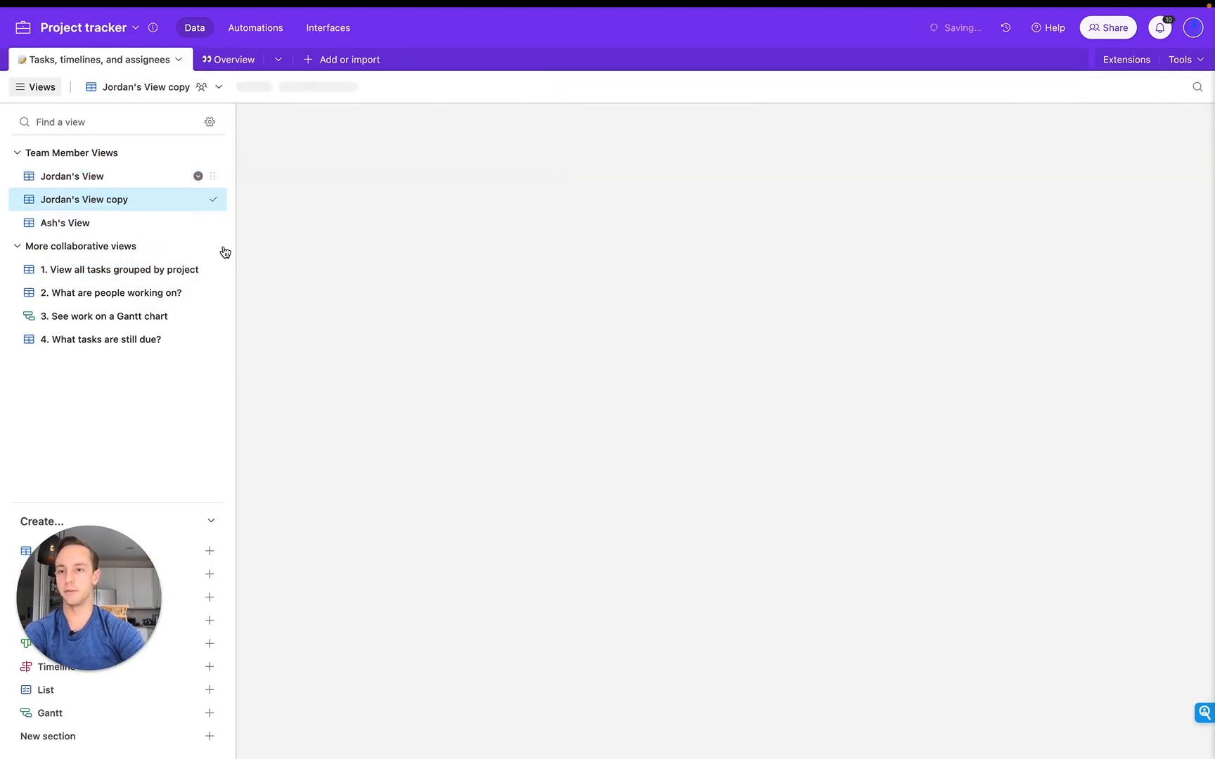
pyautogui.doubleClick(167, 86)
pyautogui.press('BackSpace')
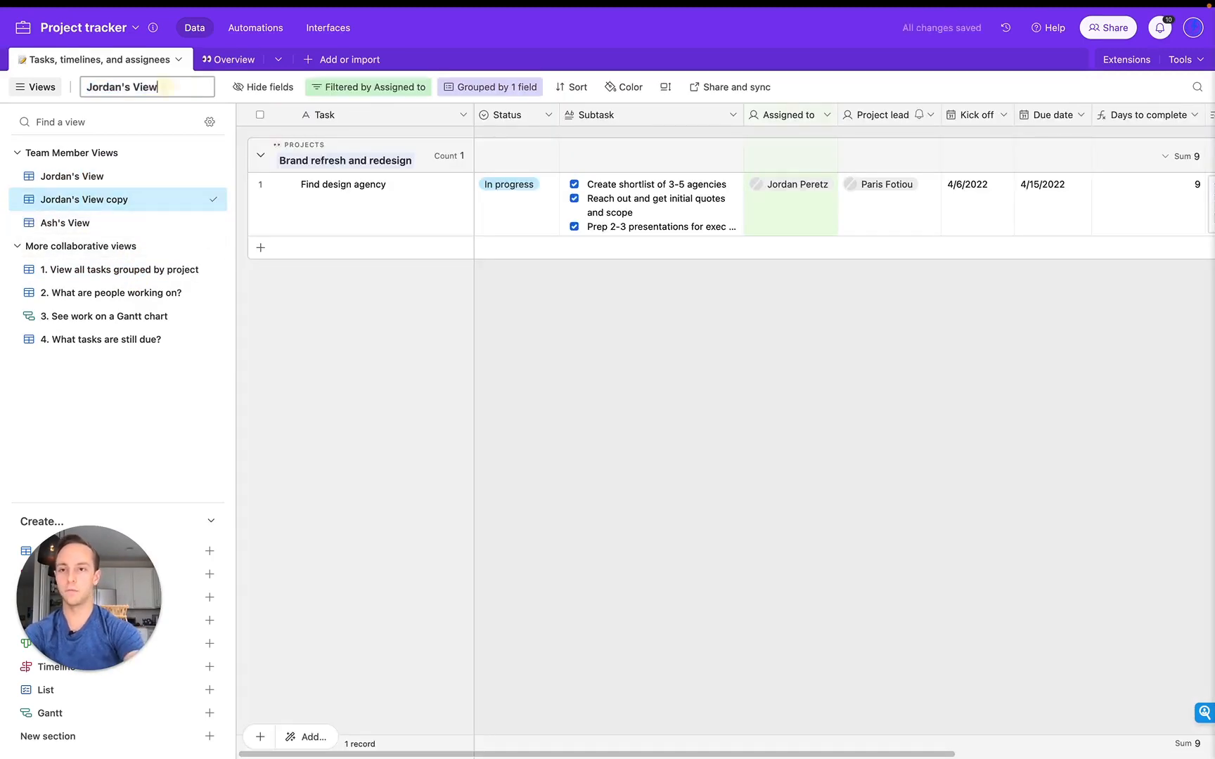
pyautogui.click(135, 86)
pyautogui.write('Management')
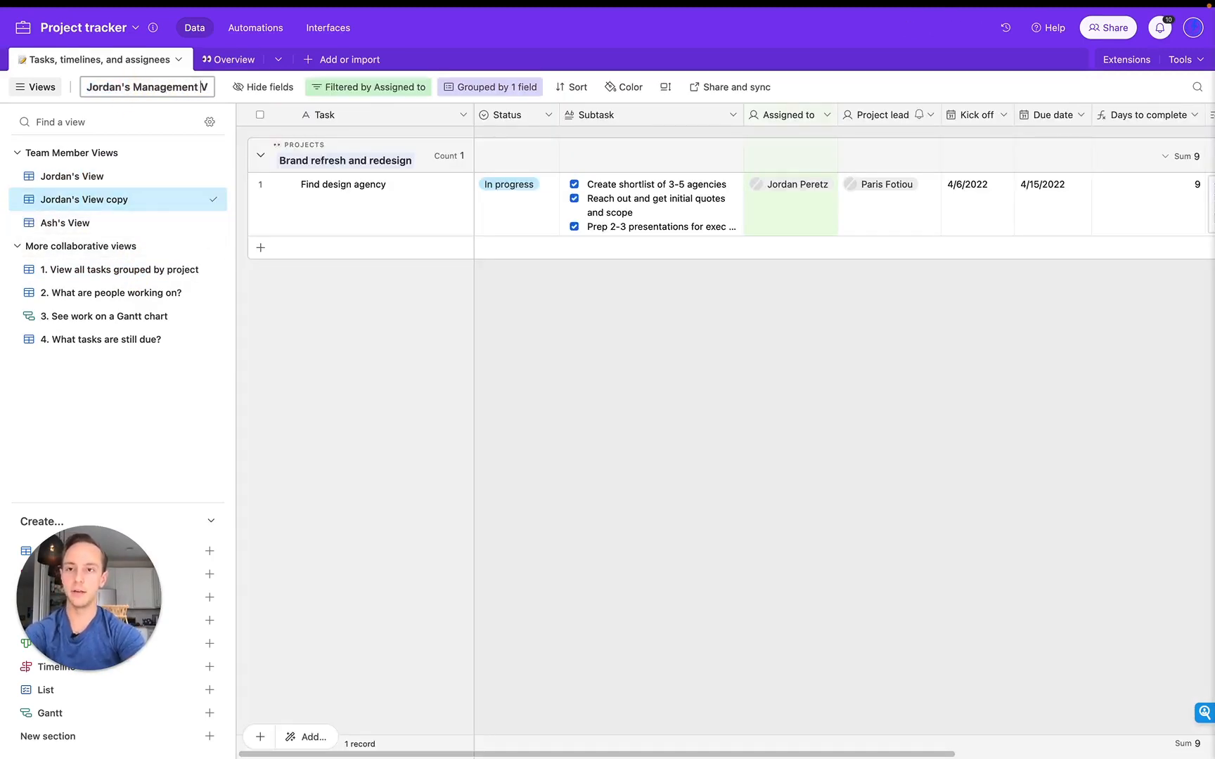
pyautogui.press('Return')
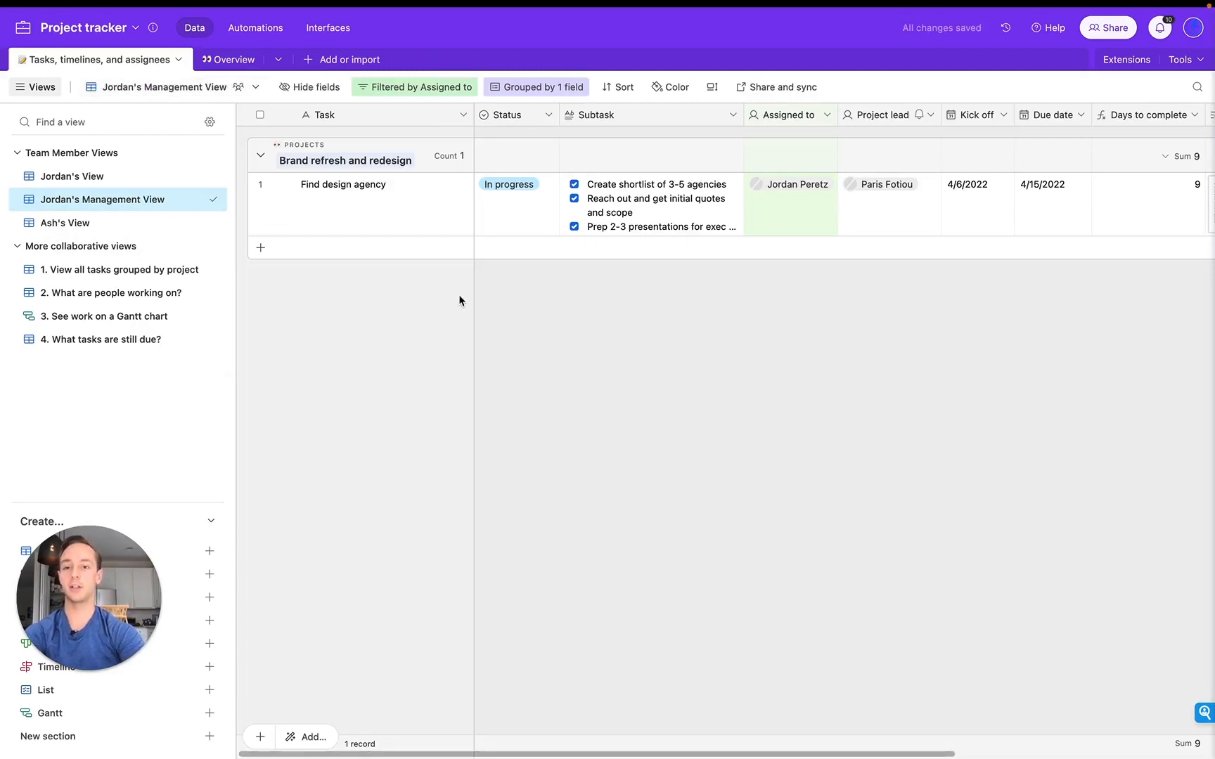
# Step: Change the management view's filter field to Project lead, keeping the same person as the value
pyautogui.click(152, 181)
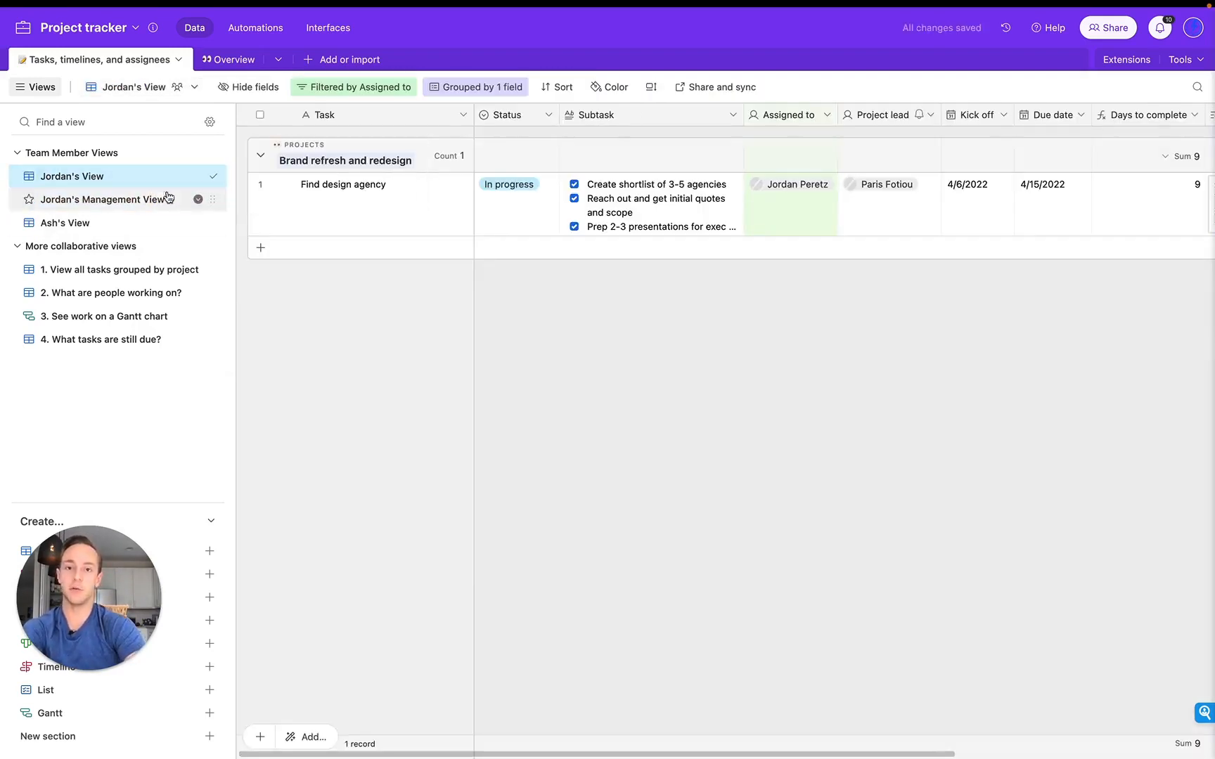
pyautogui.click(103, 199)
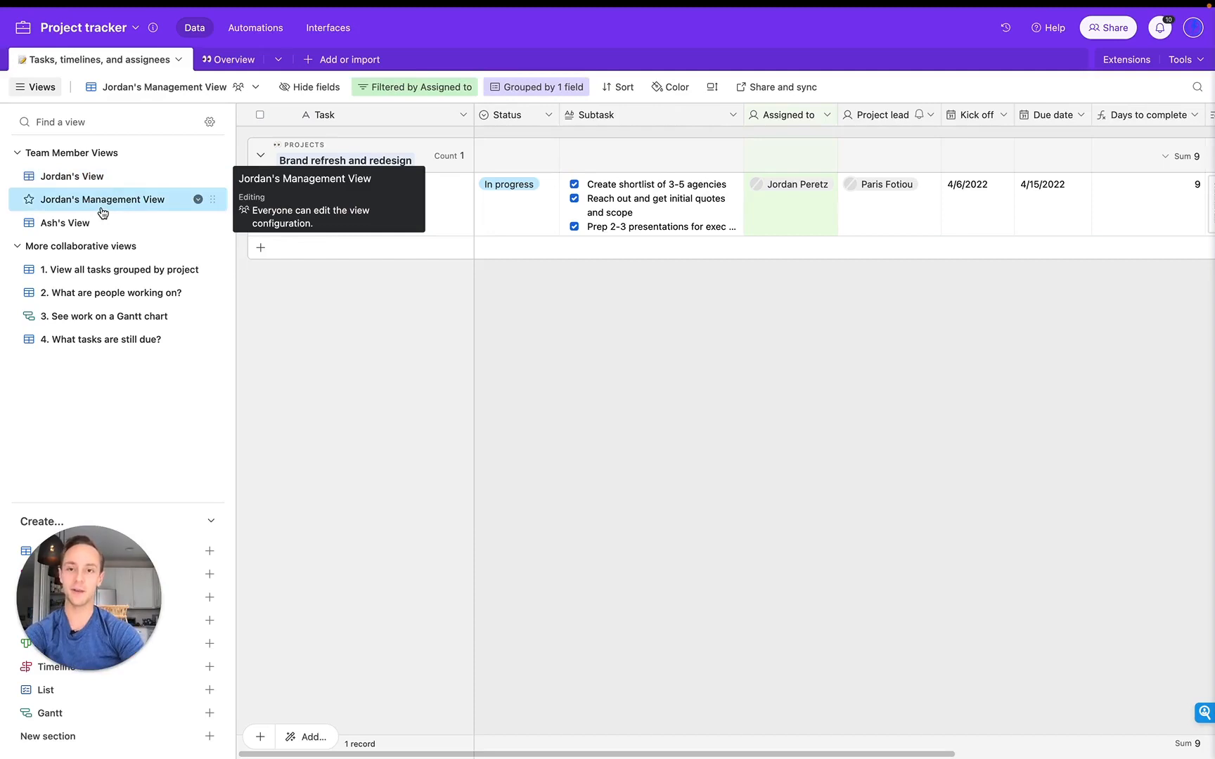
pyautogui.click(436, 91)
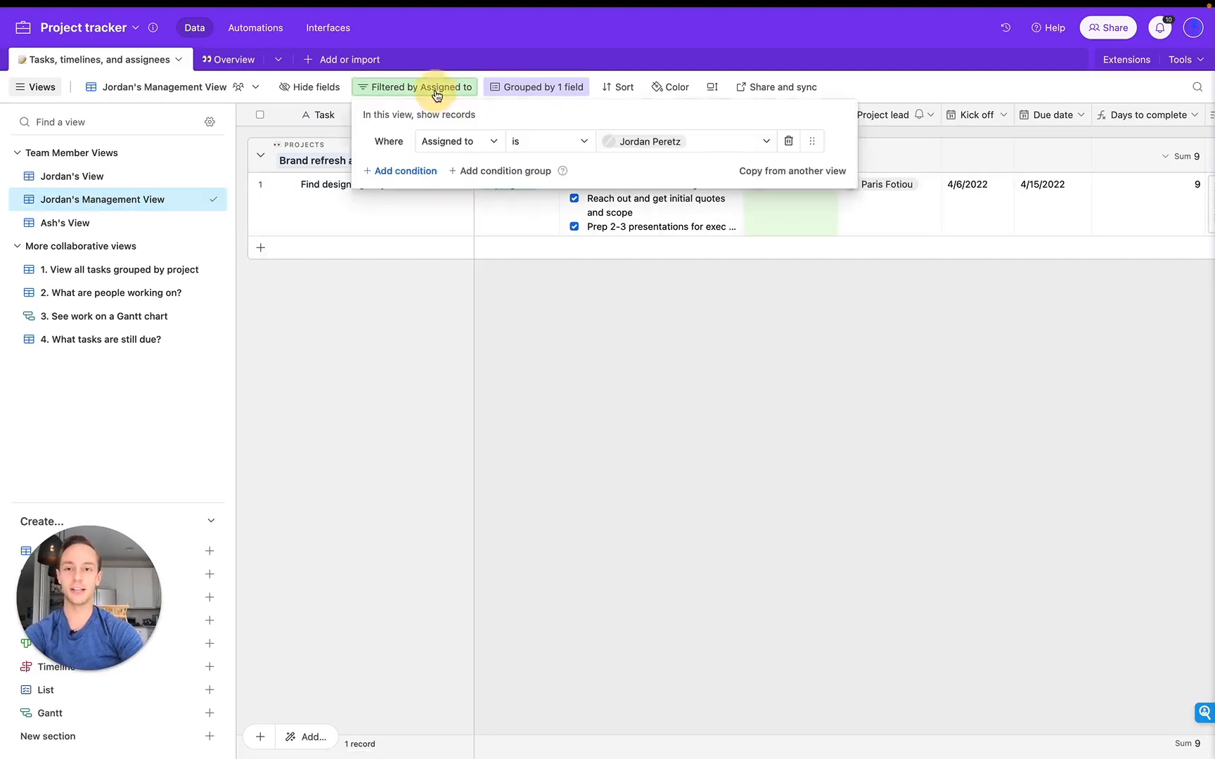
pyautogui.click(465, 141)
pyautogui.scroll(-2, 479, 268)
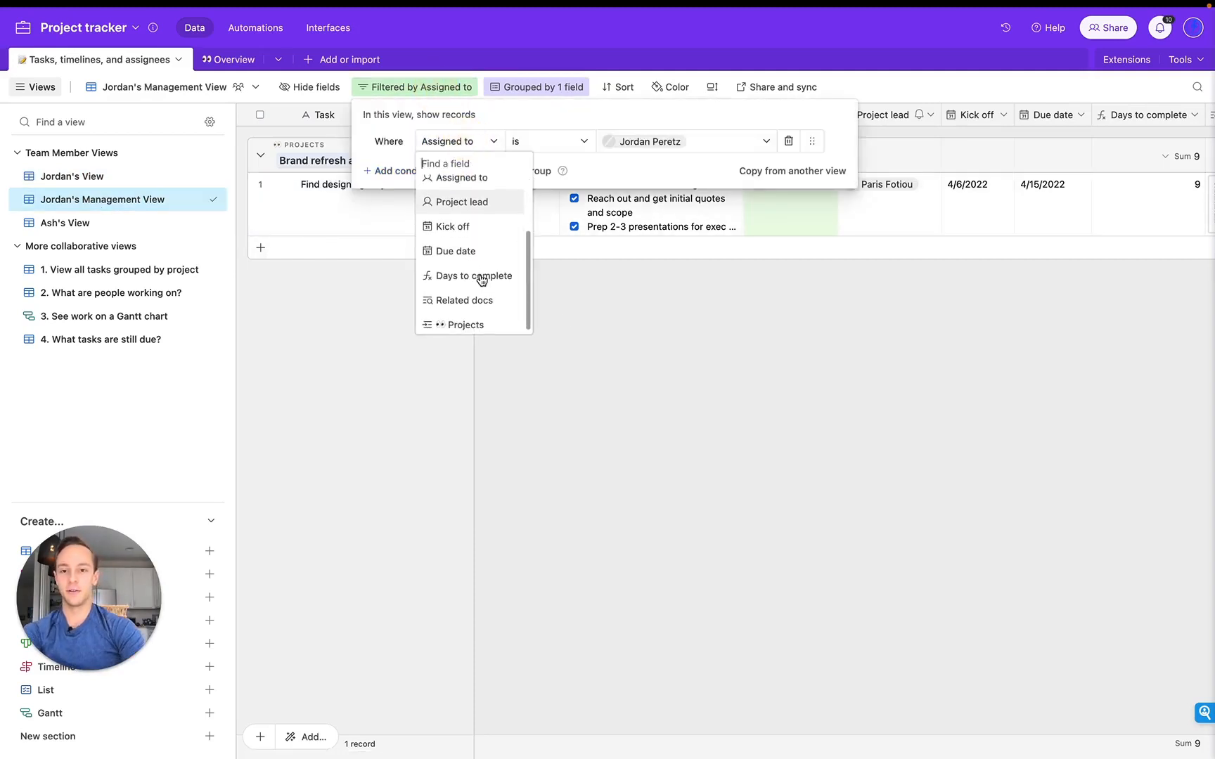
pyautogui.scroll(1, 482, 276)
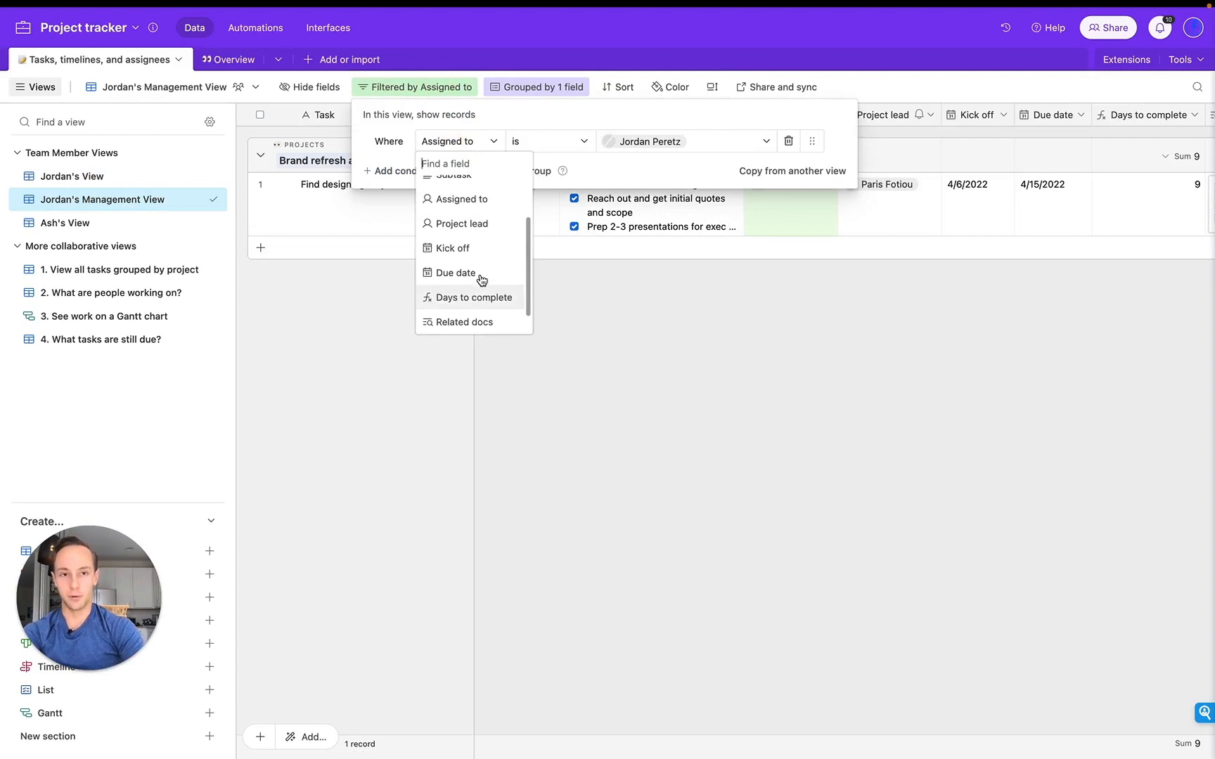
pyautogui.click(475, 223)
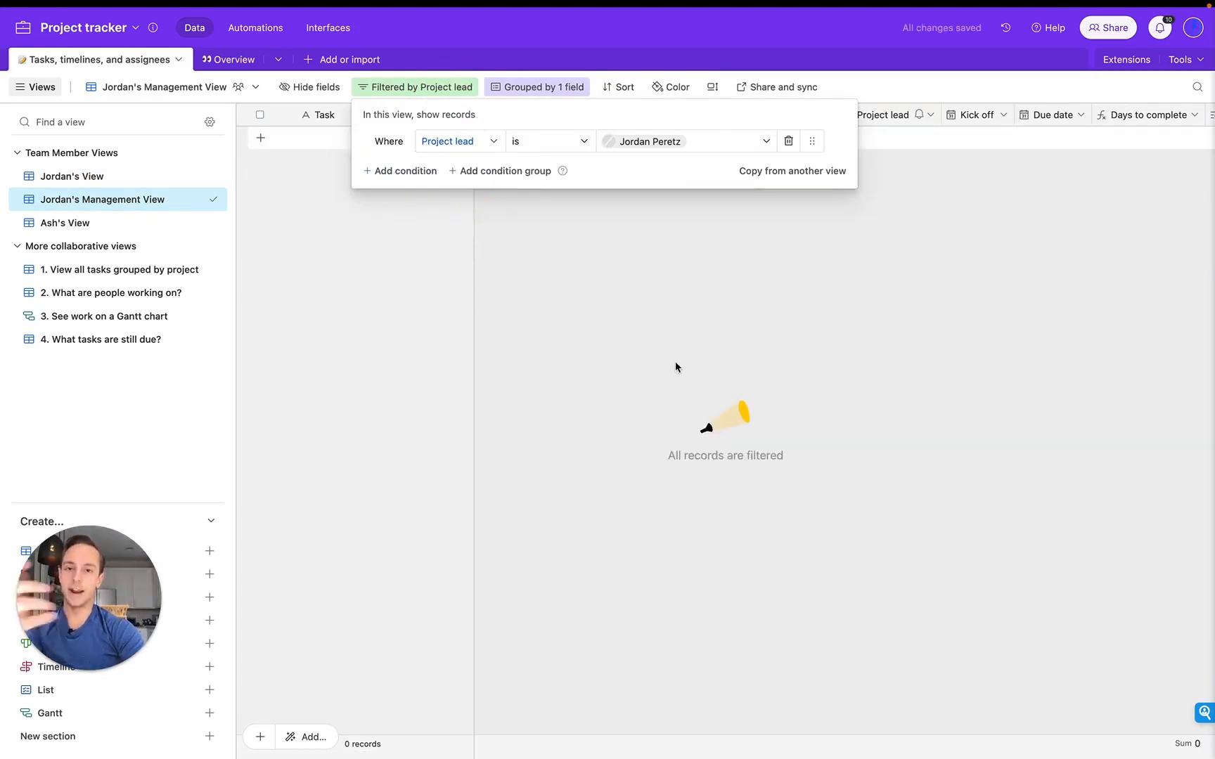
pyautogui.click(639, 271)
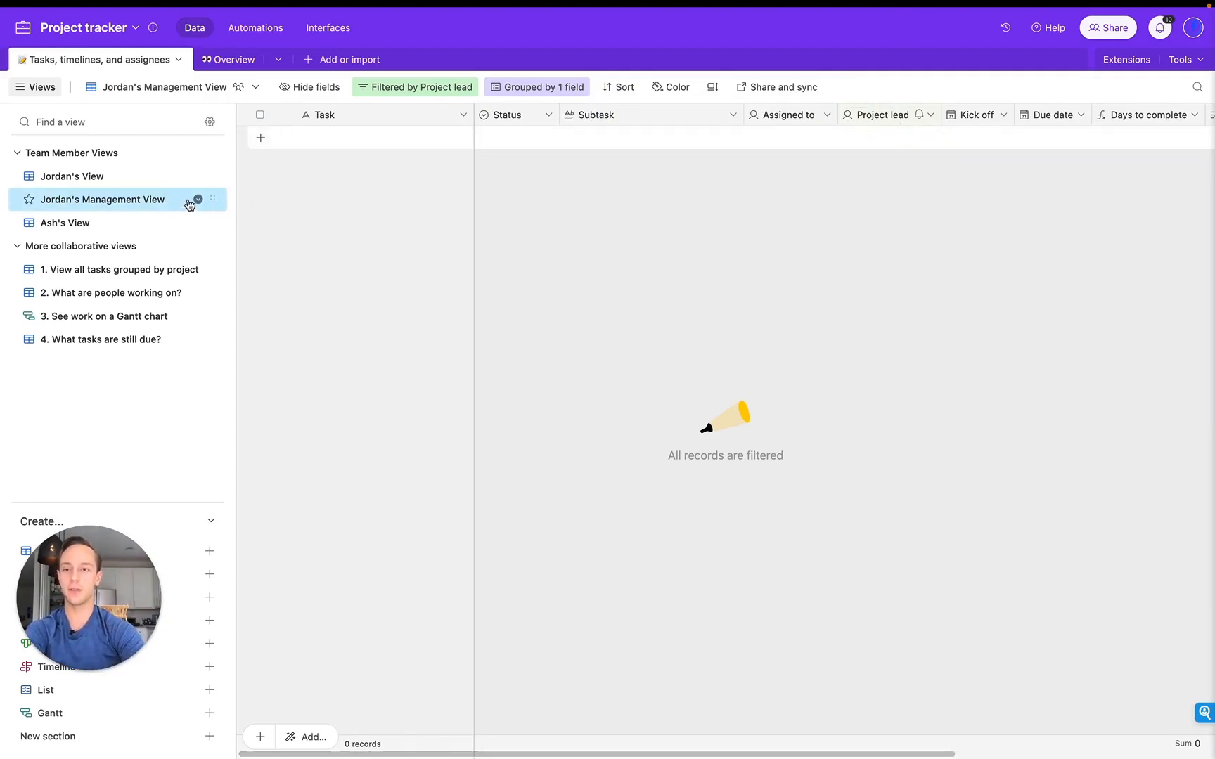
# Step: Duplicate the management view and name the copy with the "Find design agency" project lead's first name in possessive form followed by "Management View"
pyautogui.click(198, 198)
pyautogui.click(243, 319)
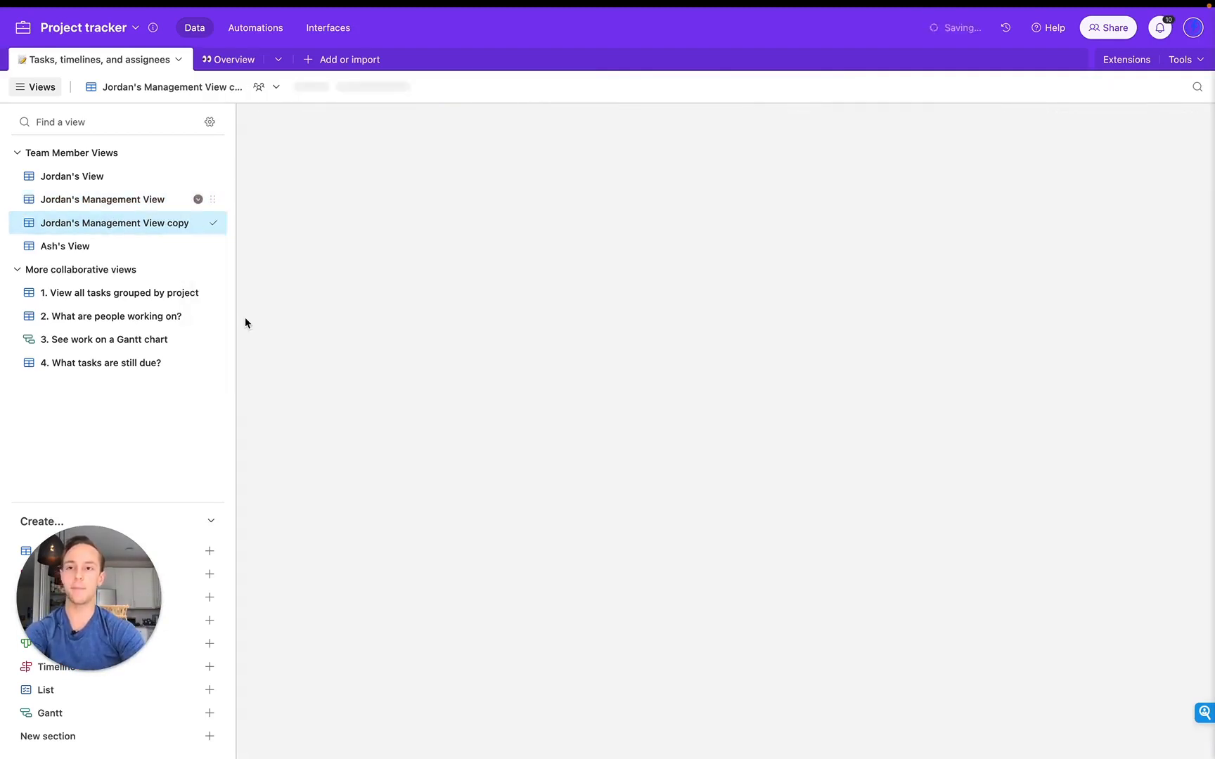
pyautogui.write("Paris' Management")
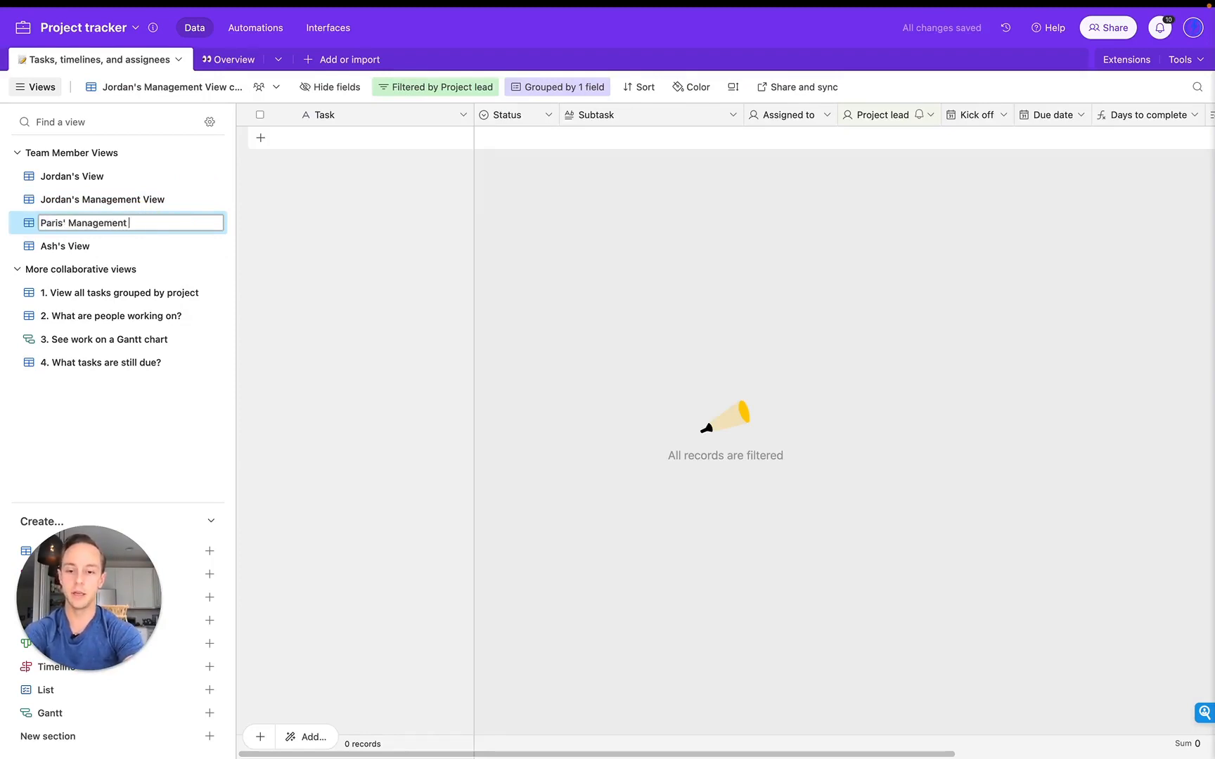
pyautogui.write(' View')
pyautogui.press('Return')
# Step: Set the new management view's Project lead filter to the person leading "Find design agency"
pyautogui.click(453, 85)
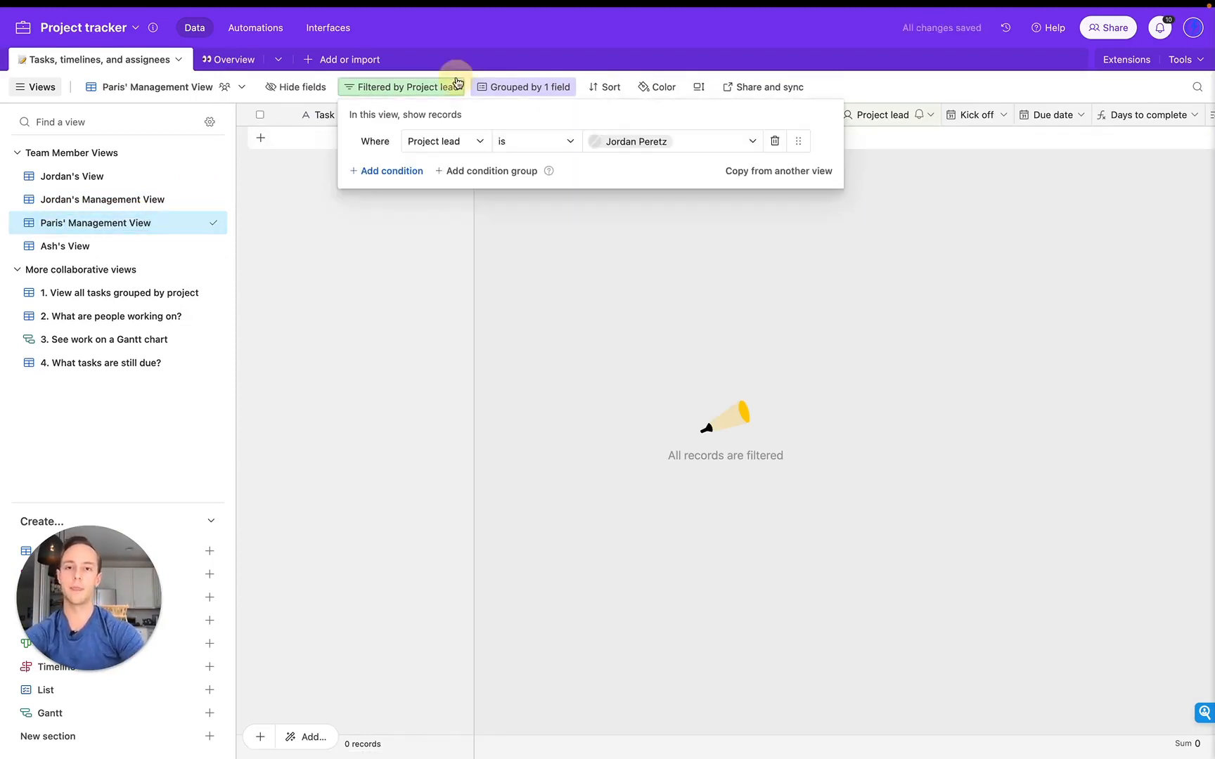
pyautogui.click(629, 151)
pyautogui.write('par')
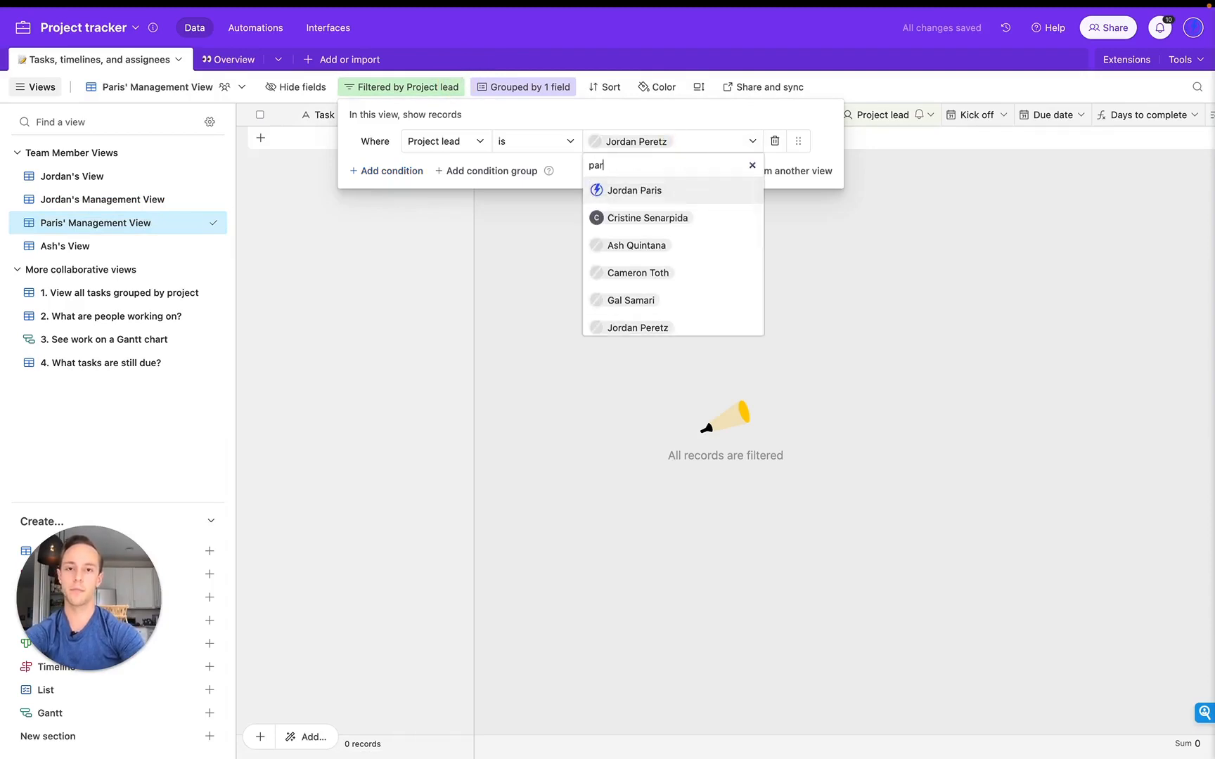
pyautogui.click(651, 219)
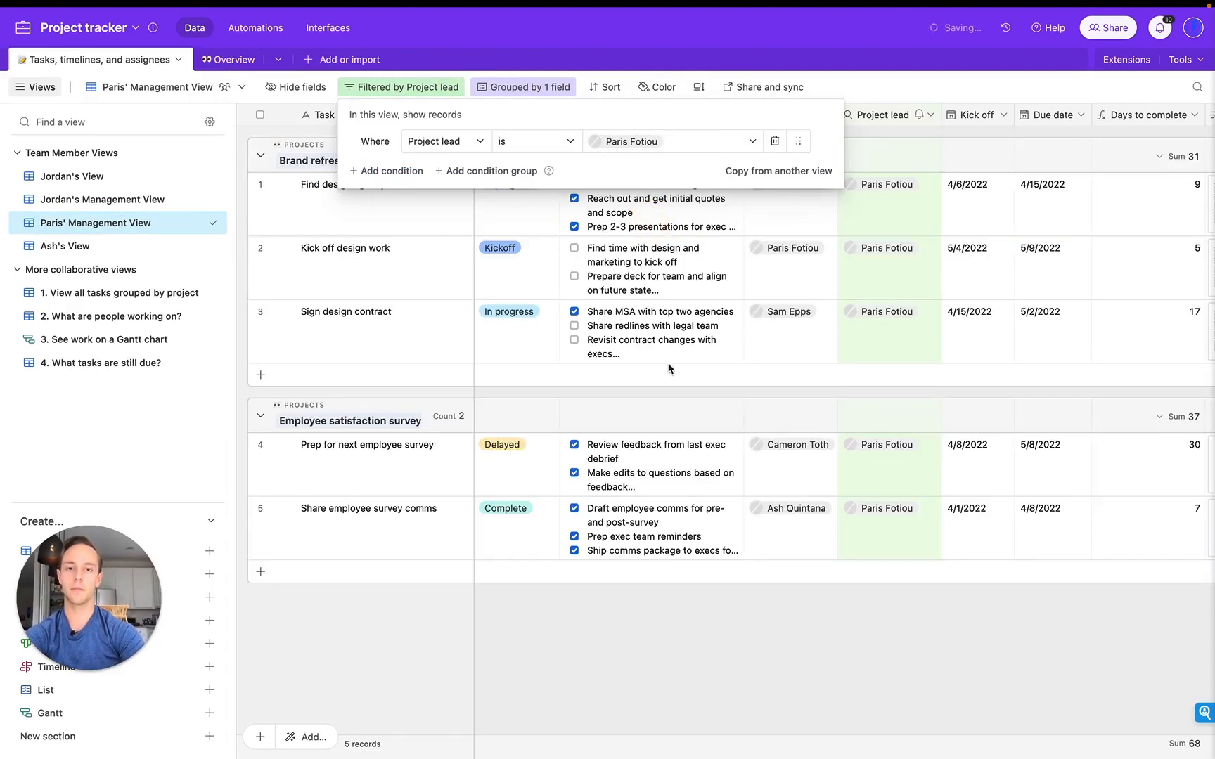
pyautogui.click(749, 621)
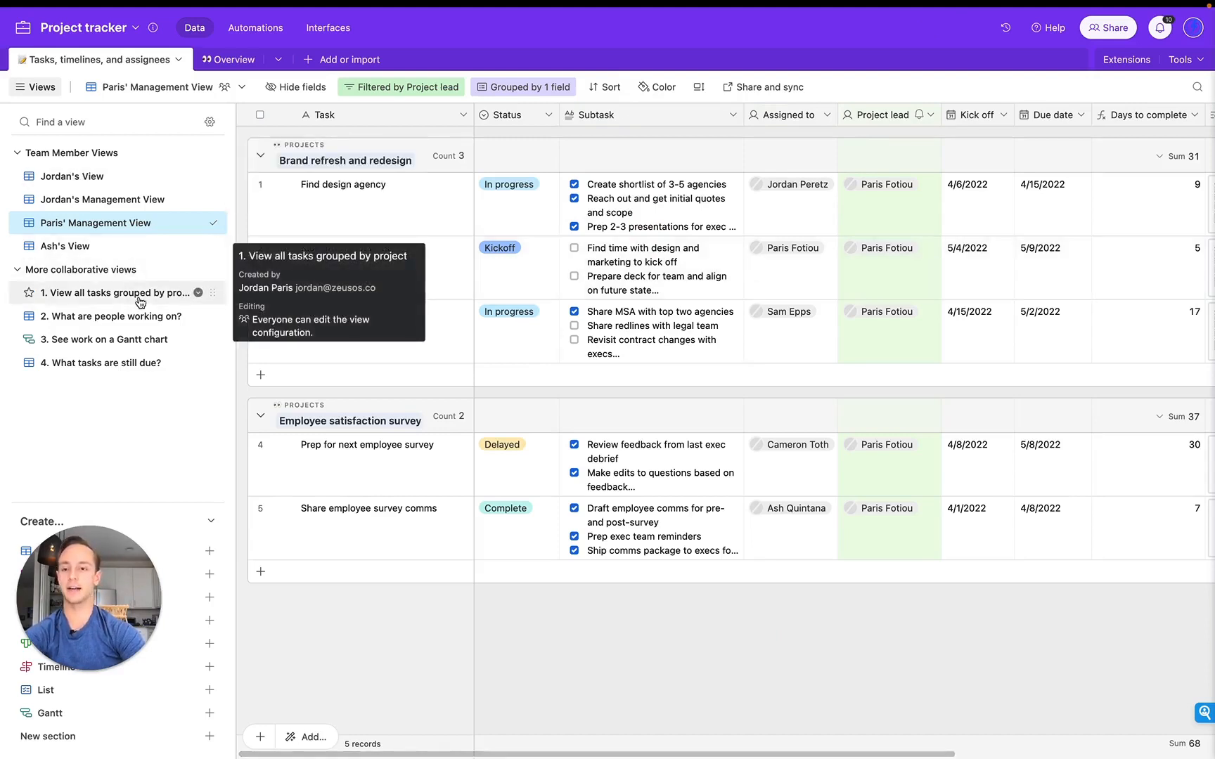
# Step: Create a collaborative Kanban view named with the "Find design agency" assignee's first name in possessive form followed by "Kanban"
pyautogui.click(117, 177)
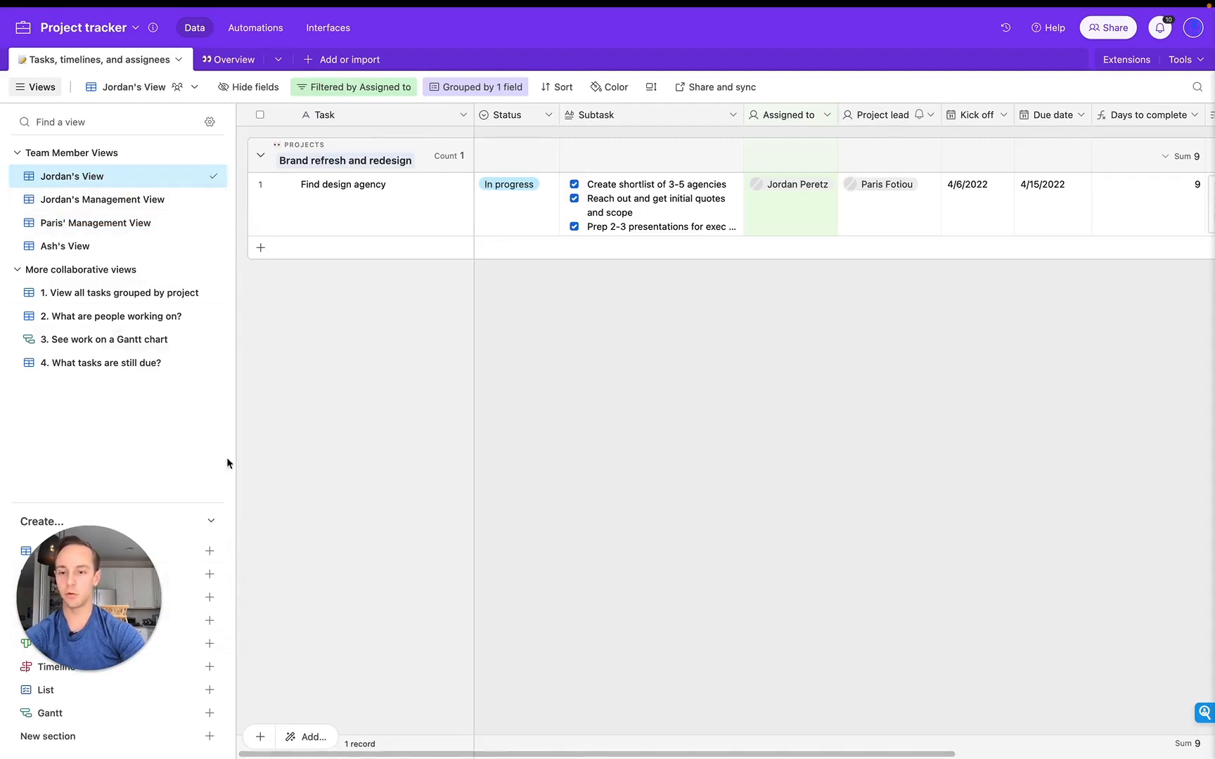
pyautogui.click(211, 644)
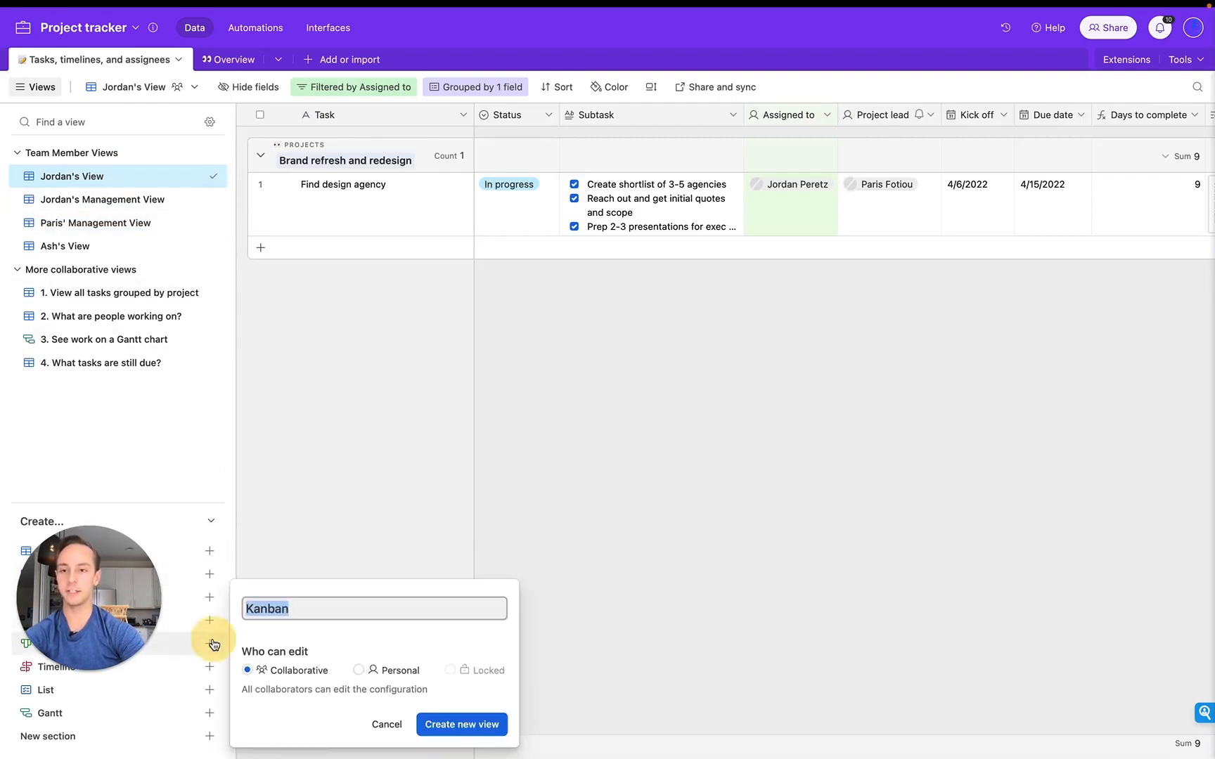
pyautogui.write('Jord')
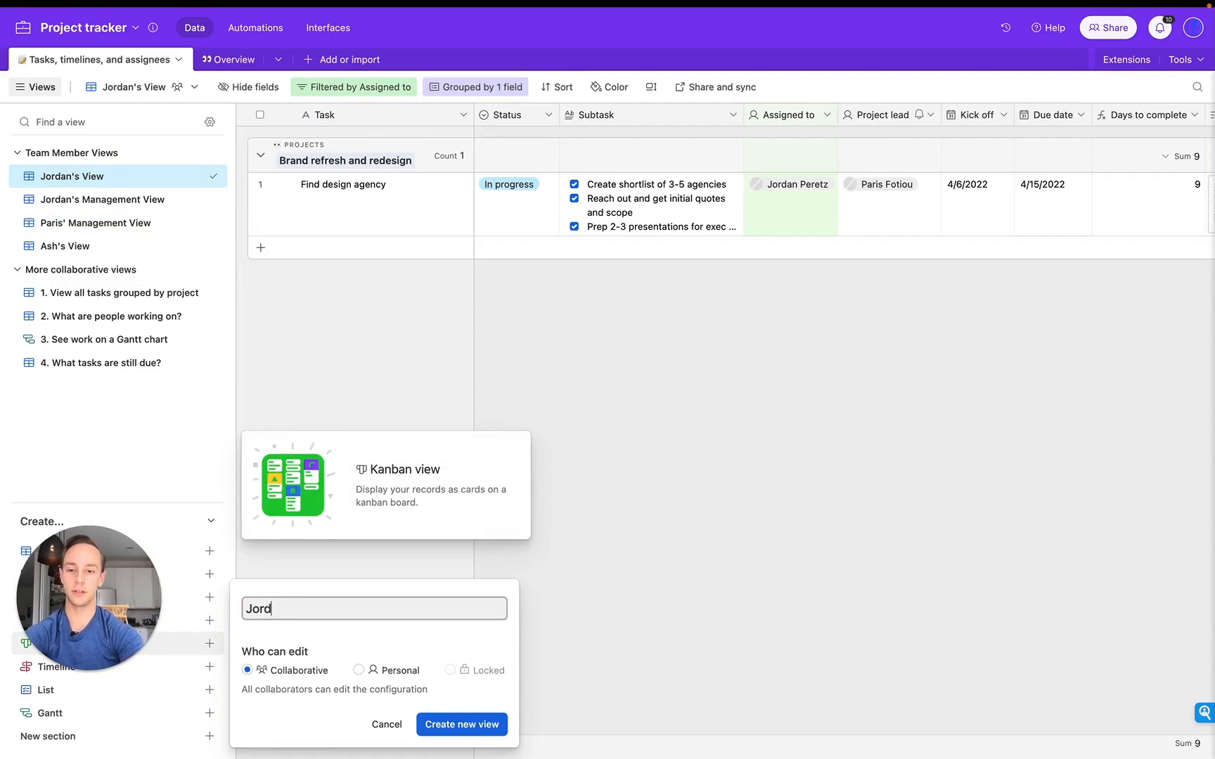
pyautogui.write("an's Kanban")
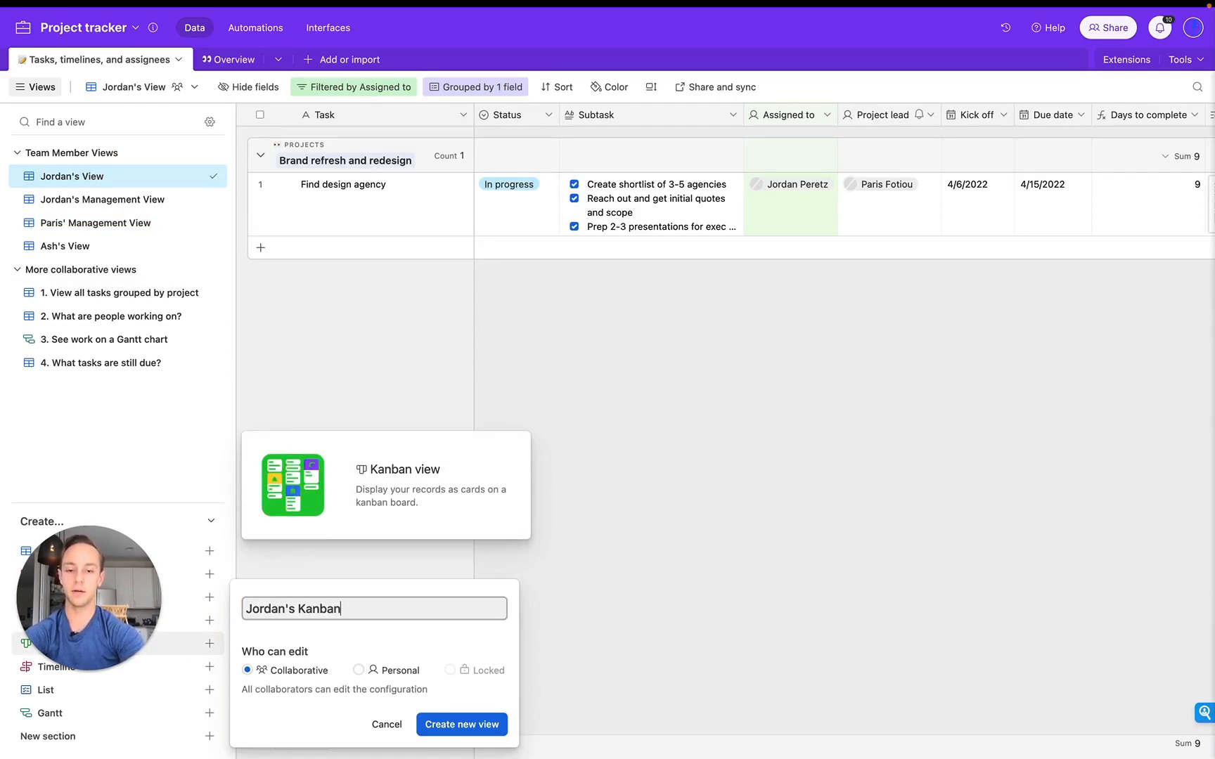
pyautogui.press('Return')
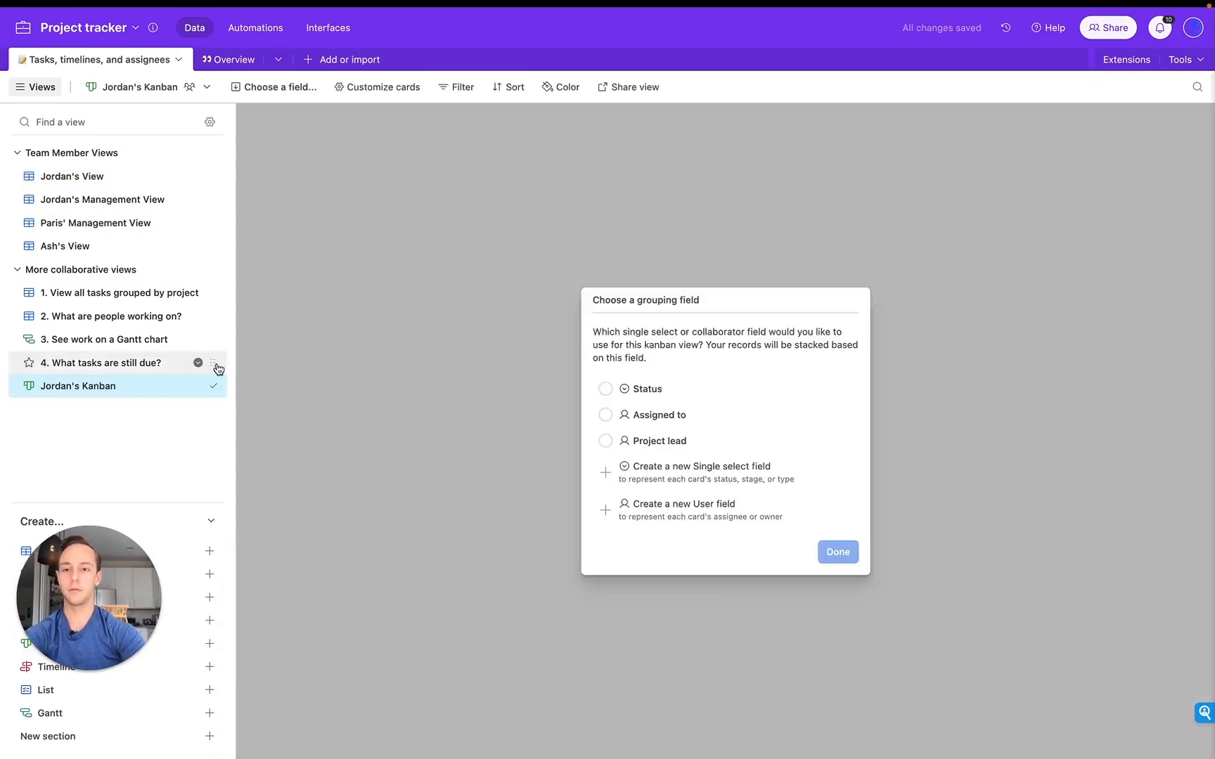
# Step: Stack the Kanban view by Status and move it into the "Team Member Views" section, directly below the same person's grid view
pyautogui.click(622, 394)
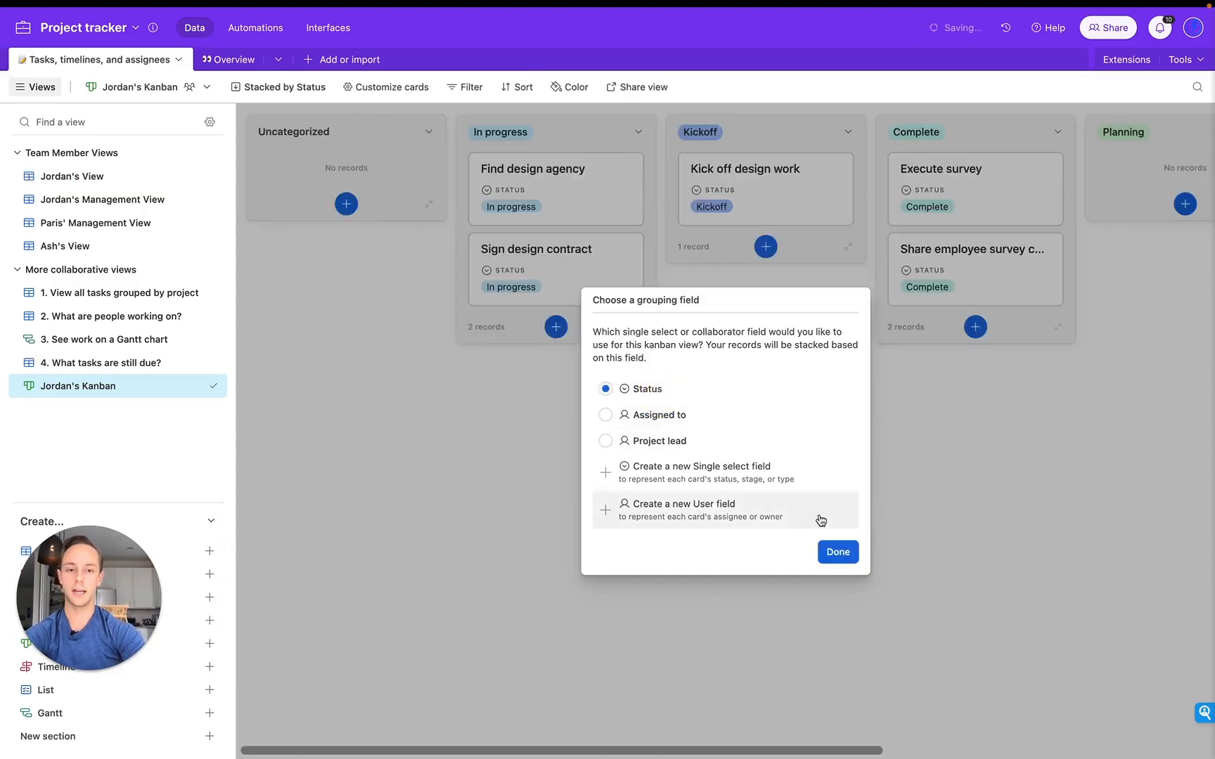
pyautogui.click(836, 551)
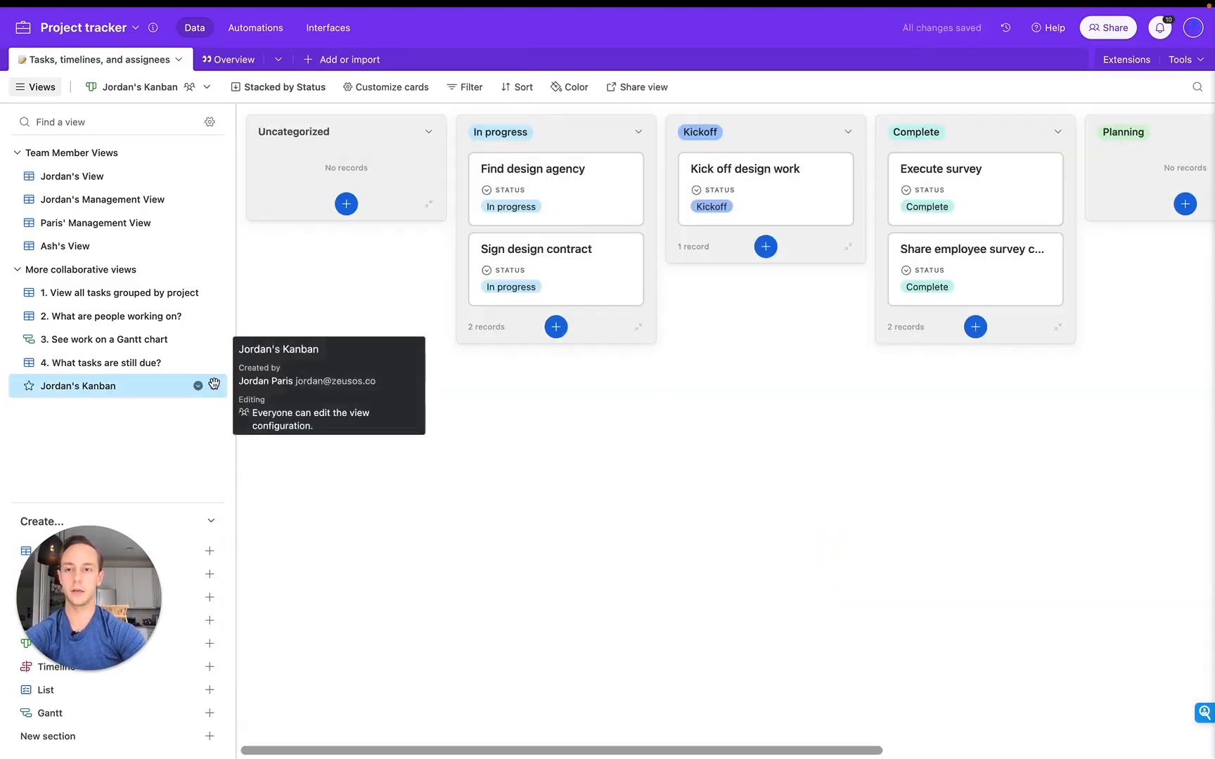
pyautogui.moveTo(213, 385); pyautogui.dragTo(208, 199)
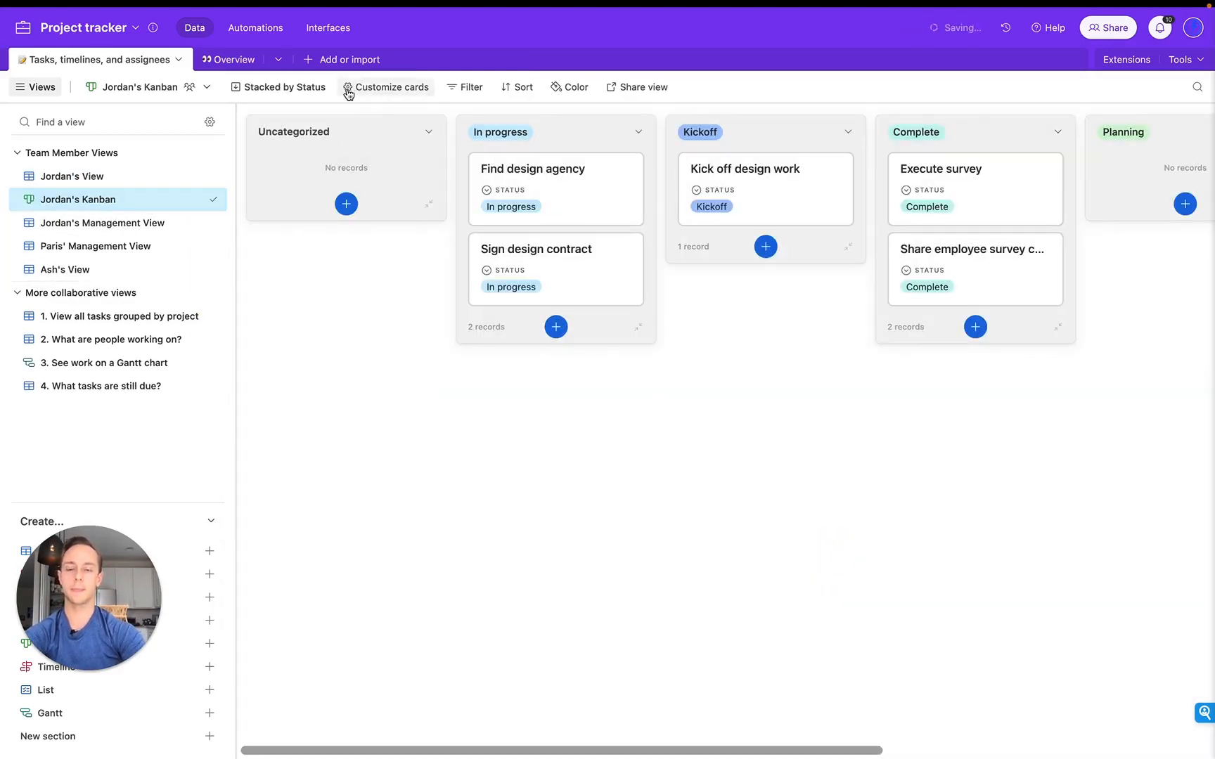
# Step: Filter the Kanban view to tasks assigned to the "Find design agency" assignee, and move that task's card to Complete
pyautogui.click(459, 88)
pyautogui.click(509, 142)
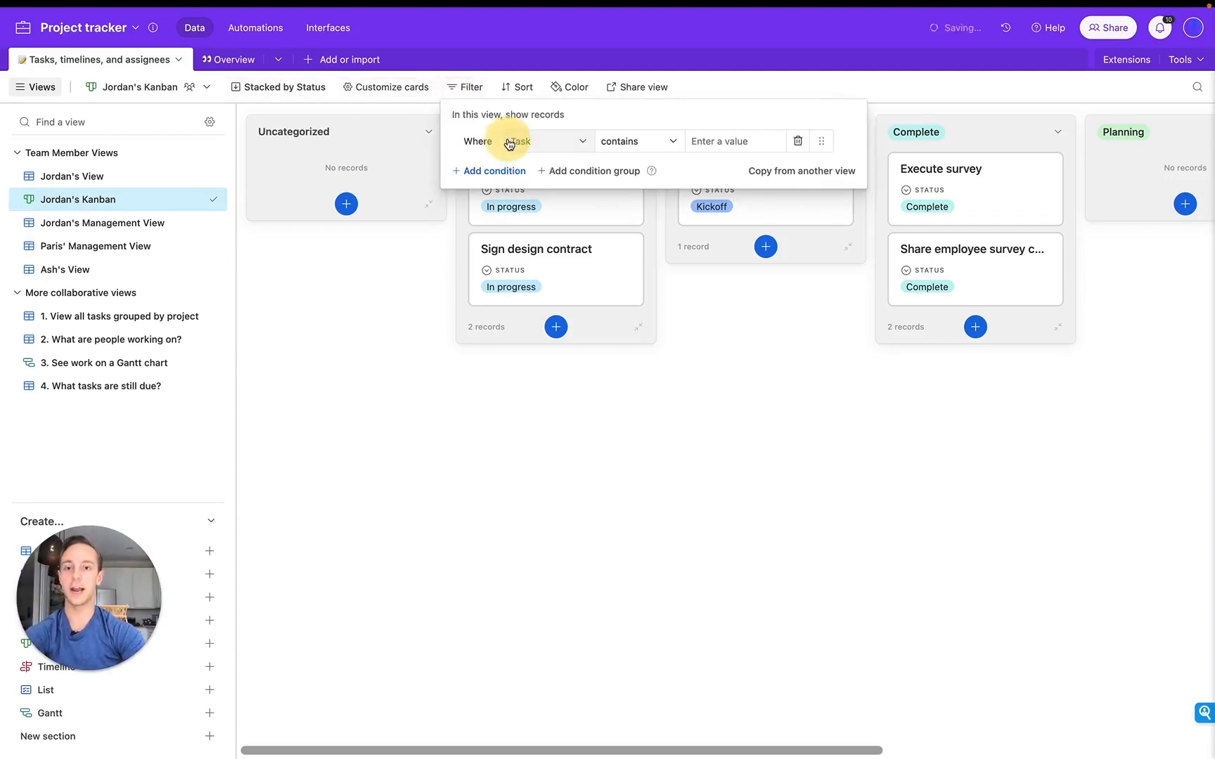
pyautogui.click(550, 148)
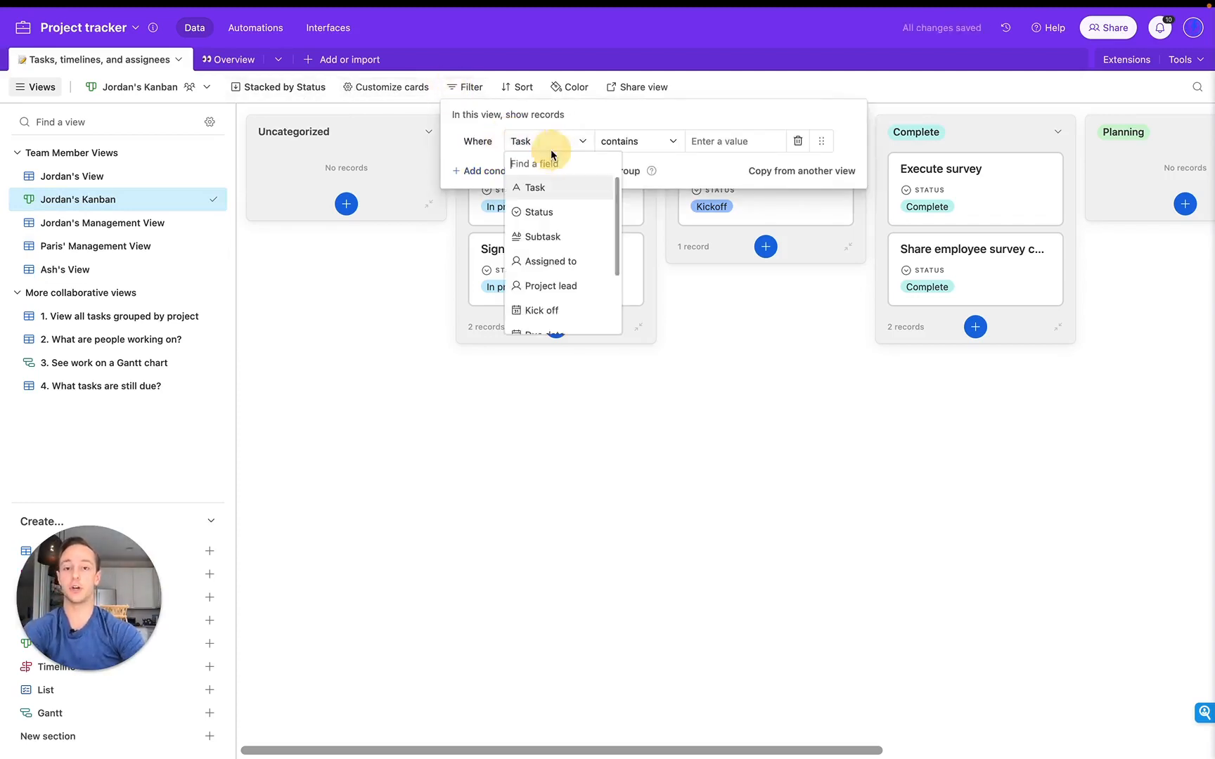
pyautogui.click(562, 262)
pyautogui.click(727, 143)
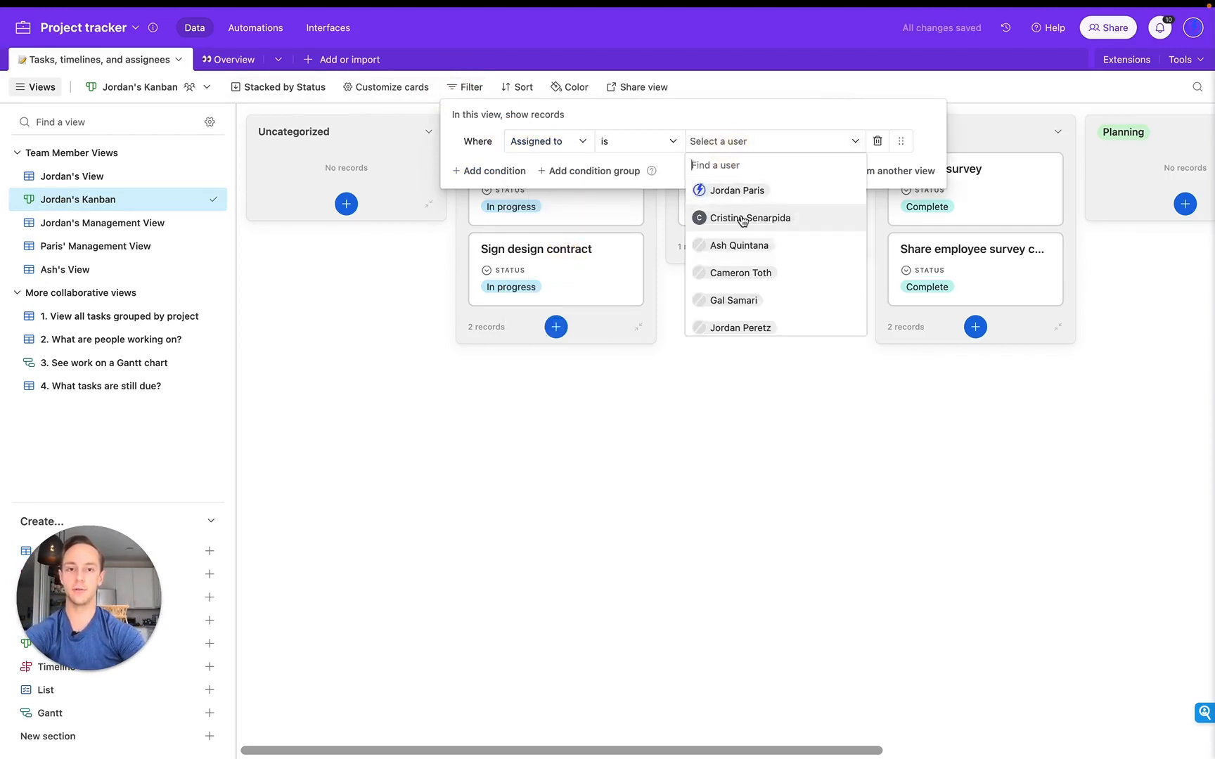
pyautogui.click(741, 327)
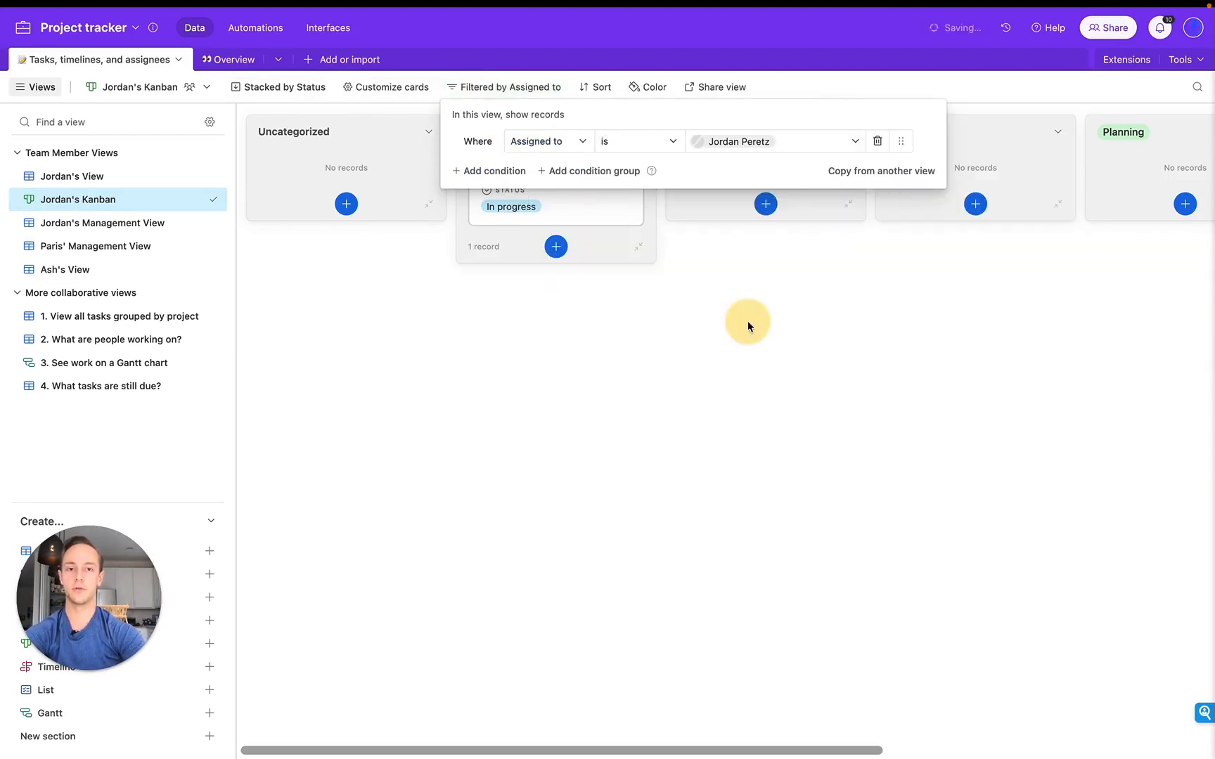
pyautogui.click(677, 478)
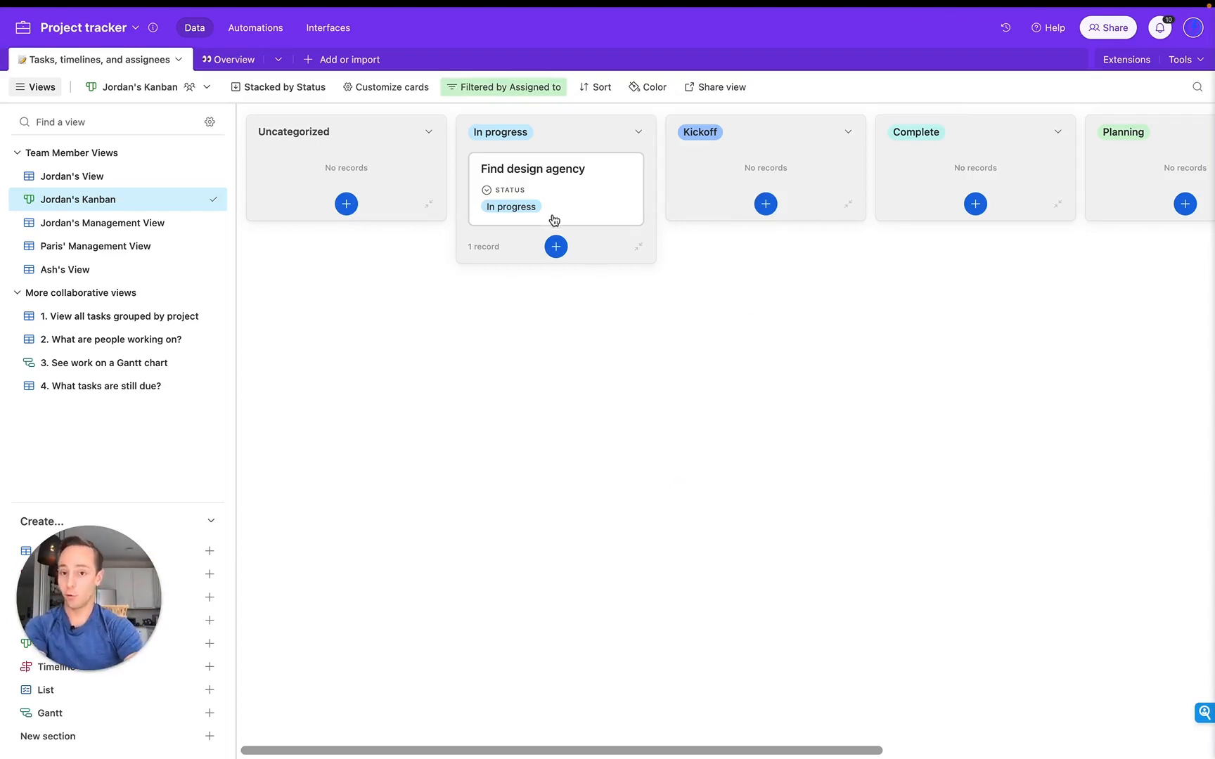
pyautogui.moveTo(556, 206); pyautogui.dragTo(908, 173)
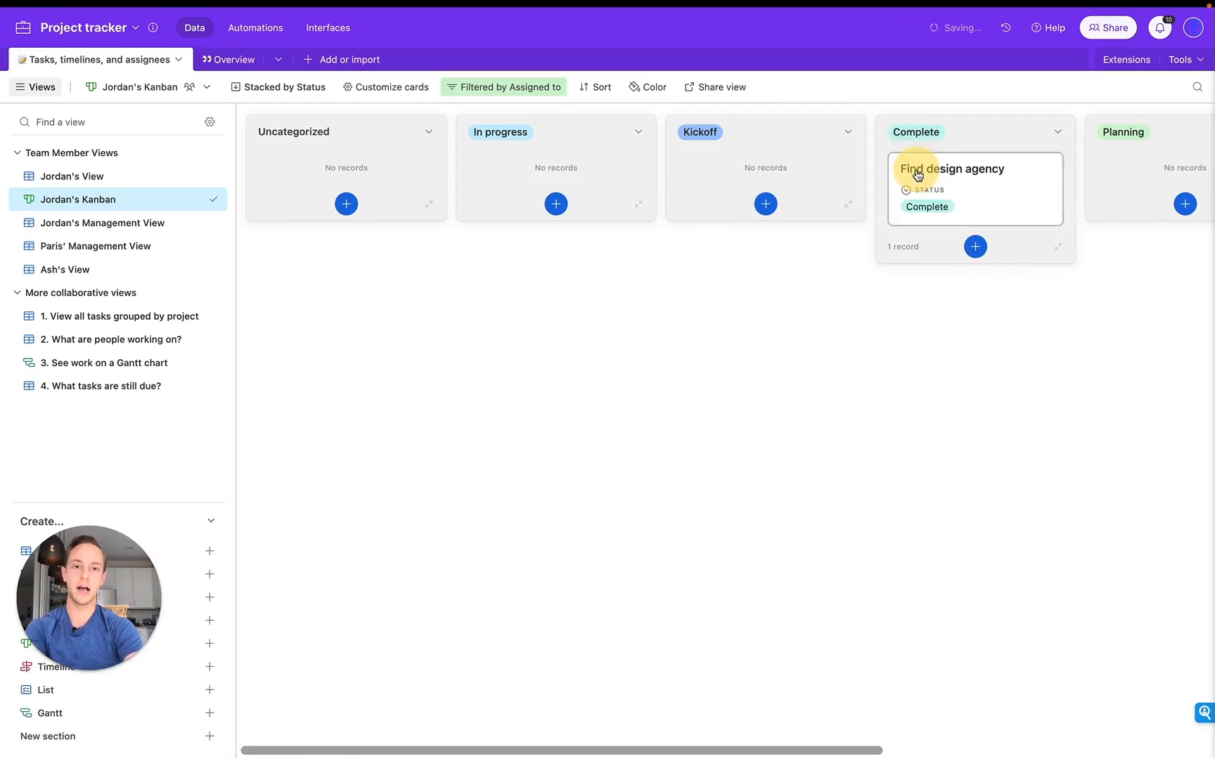
# Step: In the view of all tasks grouped by project, switch the "Sign design contract" status to Planning, and finally to Complete
pyautogui.click(139, 316)
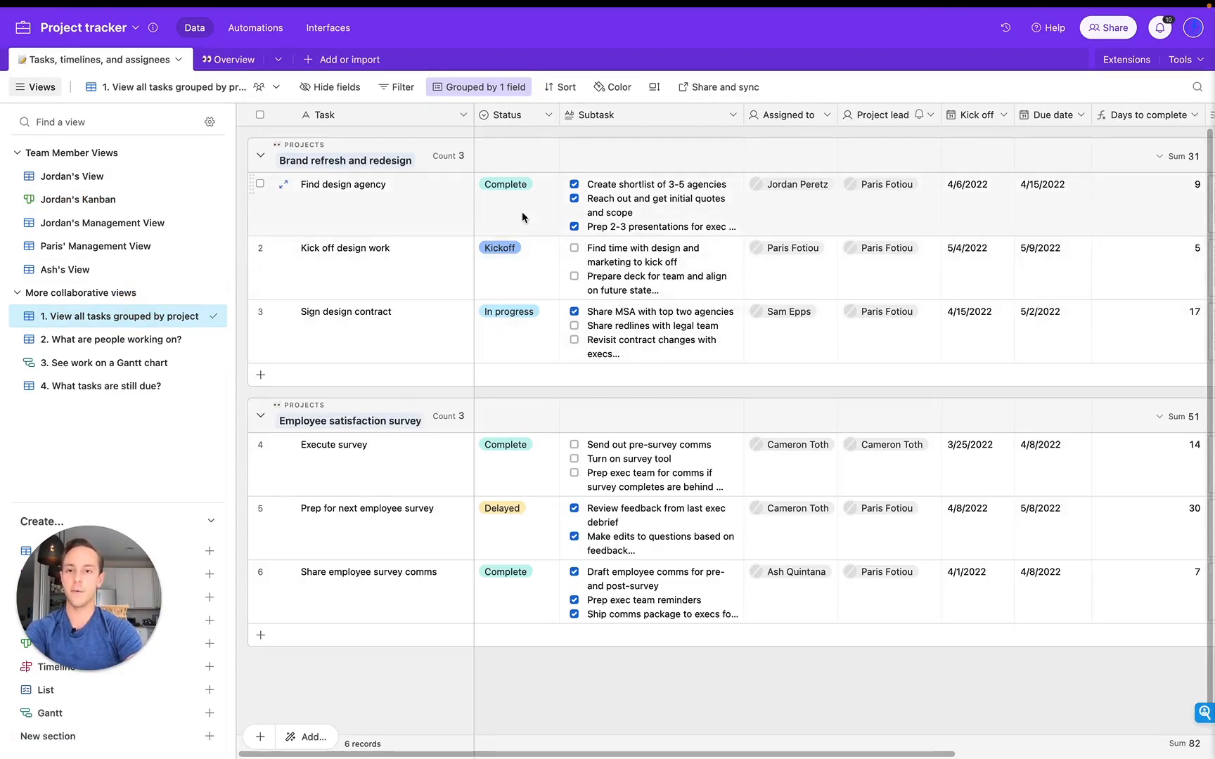
pyautogui.click(519, 329)
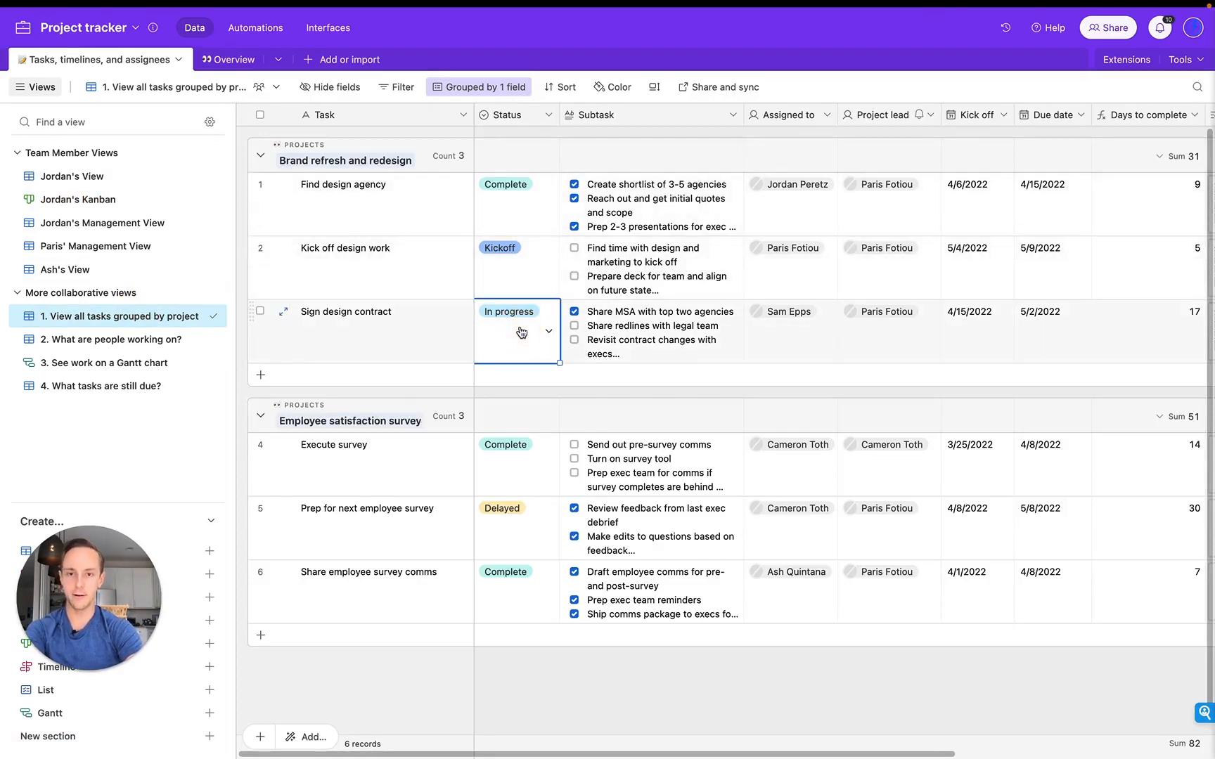
pyautogui.click(522, 332)
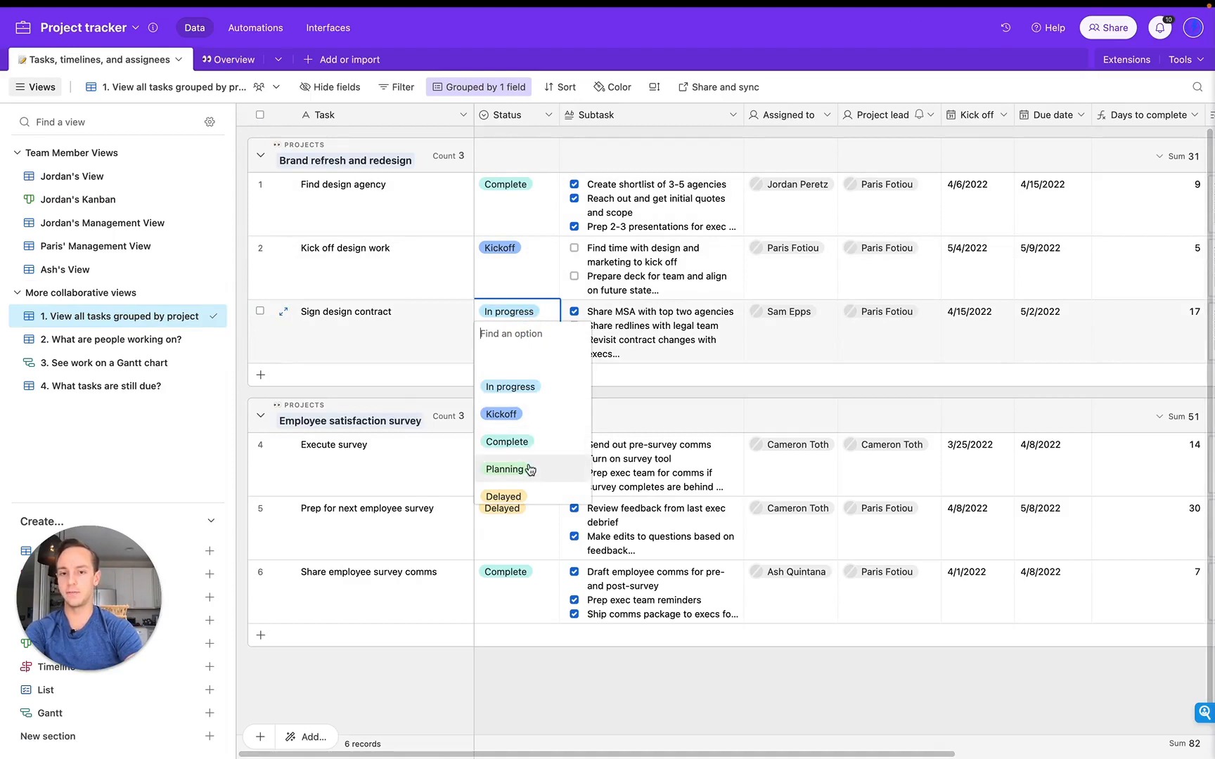
pyautogui.click(504, 469)
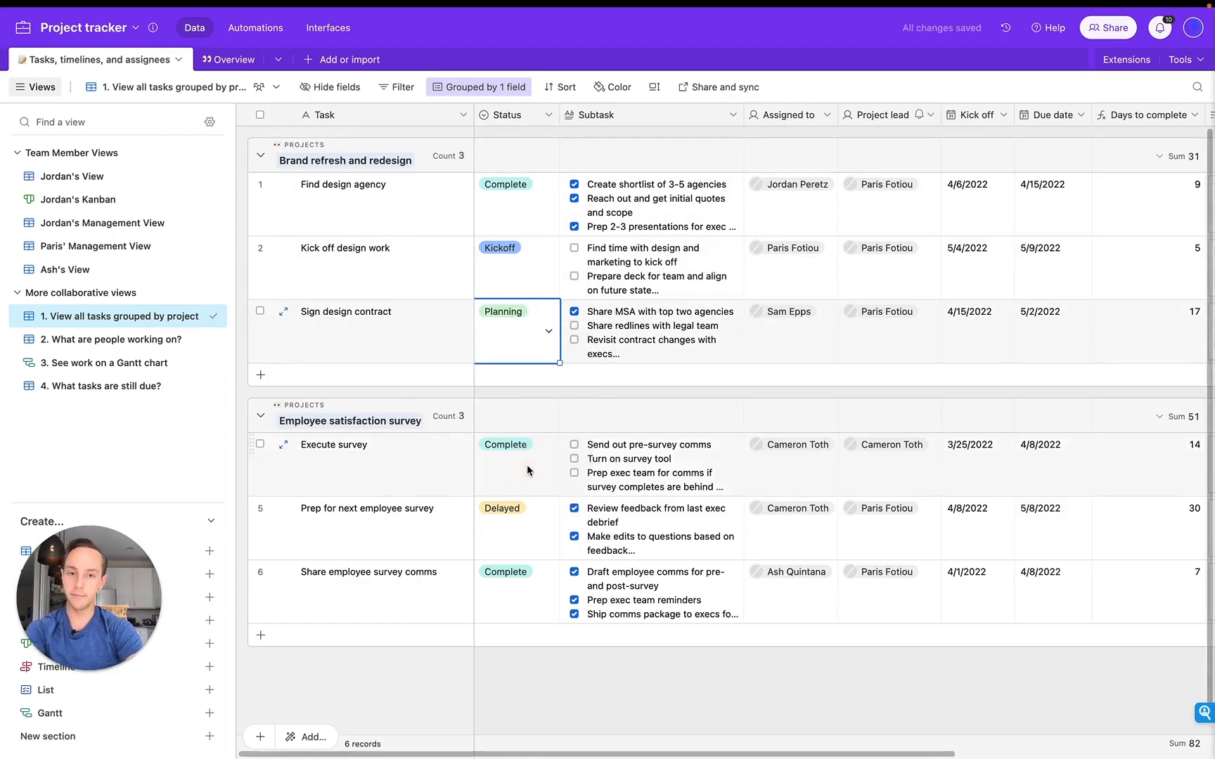
pyautogui.click(610, 356)
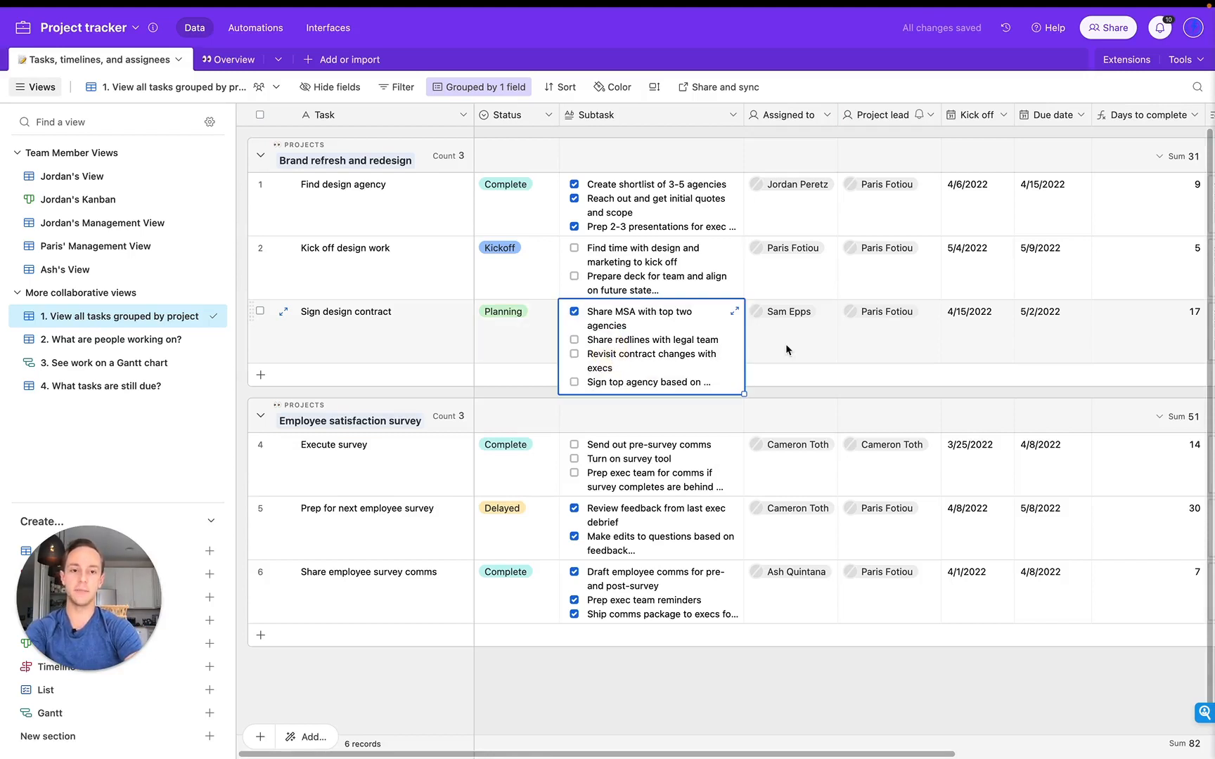
pyautogui.click(545, 330)
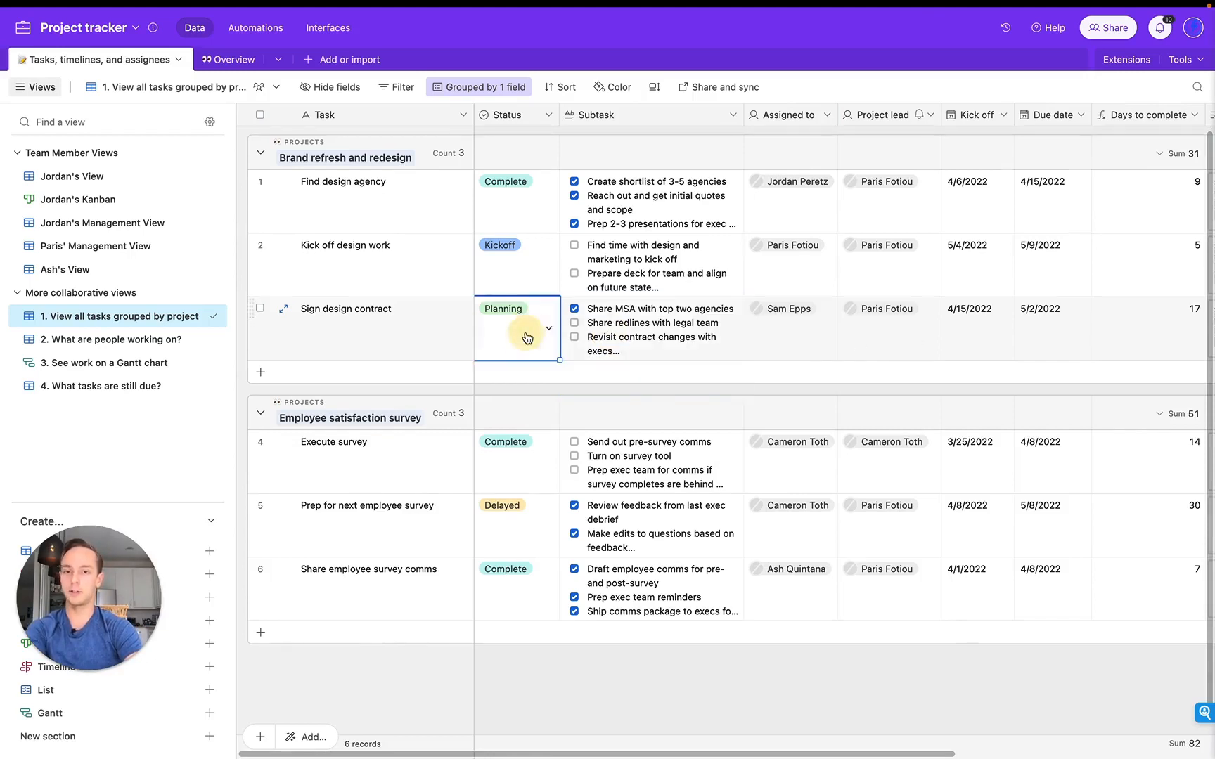
pyautogui.click(537, 326)
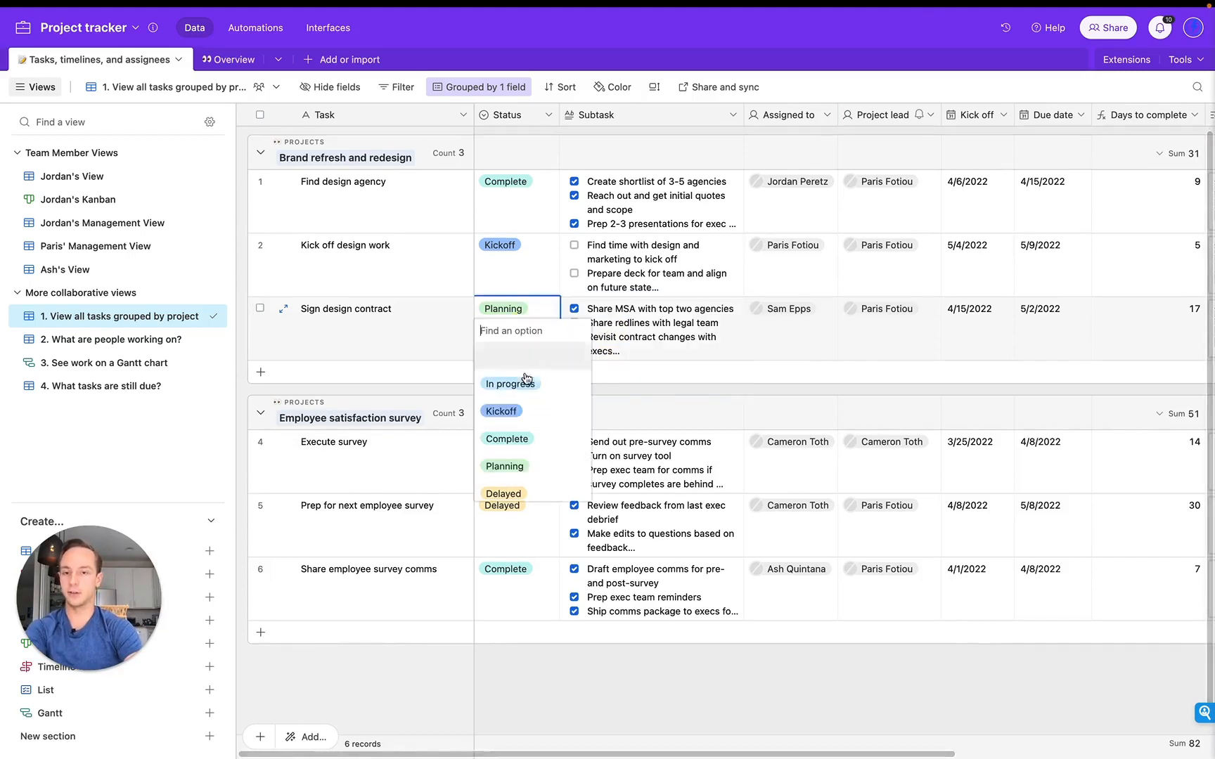
pyautogui.click(518, 440)
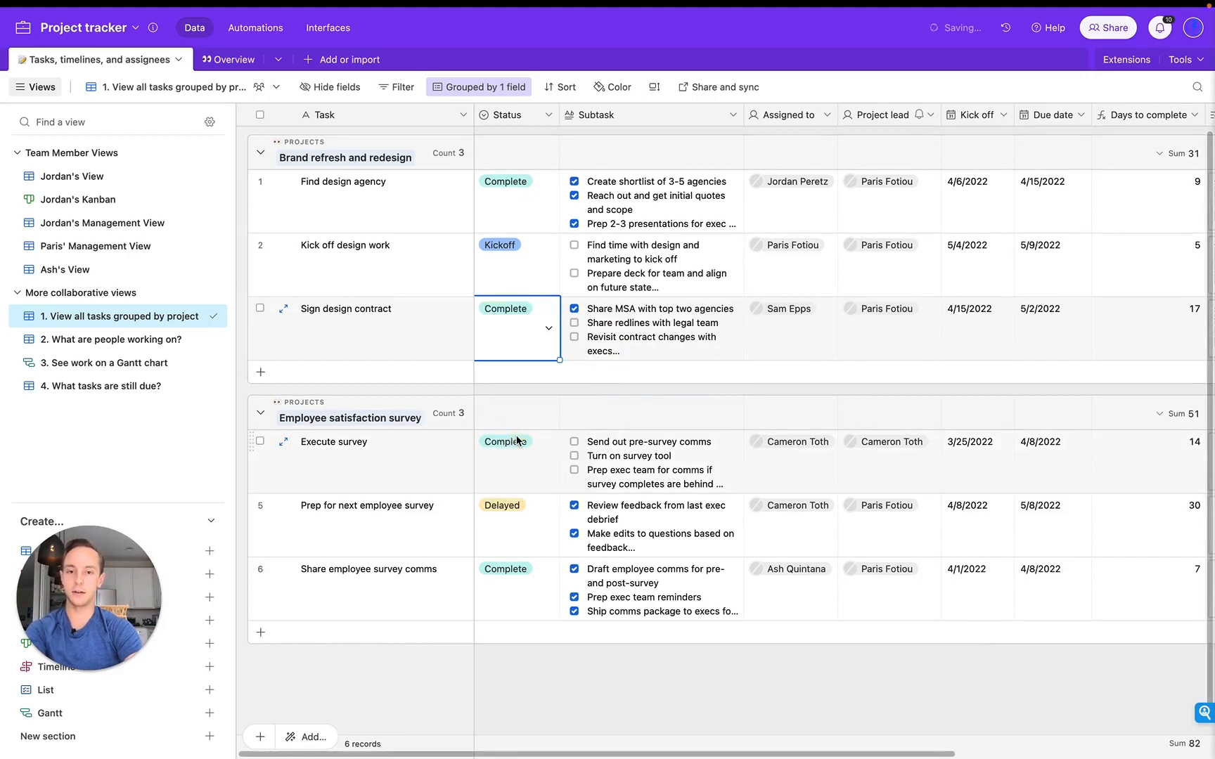
# Step: In the Status field, rename the Kickoff option "Not Started" and order the options Planning, Not Started, In progress, Delayed, Complete
pyautogui.doubleClick(504, 116)
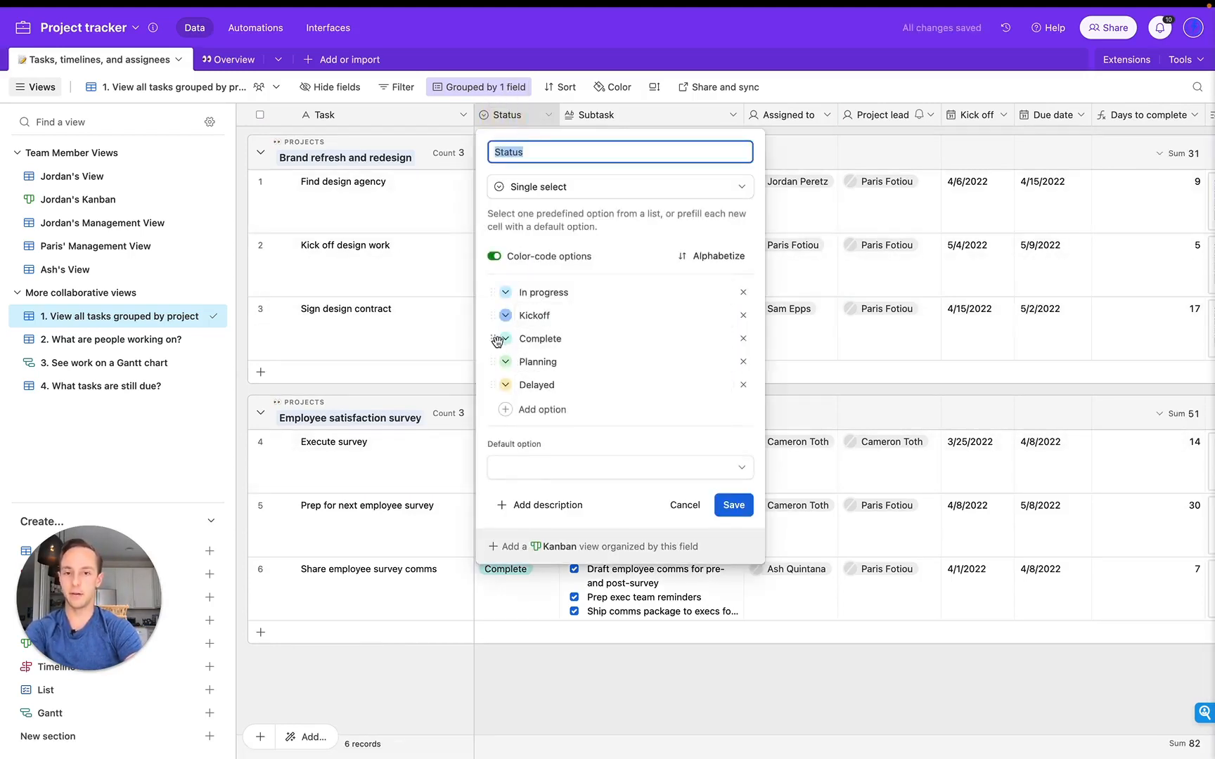
pyautogui.moveTo(492, 340); pyautogui.dragTo(495, 384)
pyautogui.click(536, 315)
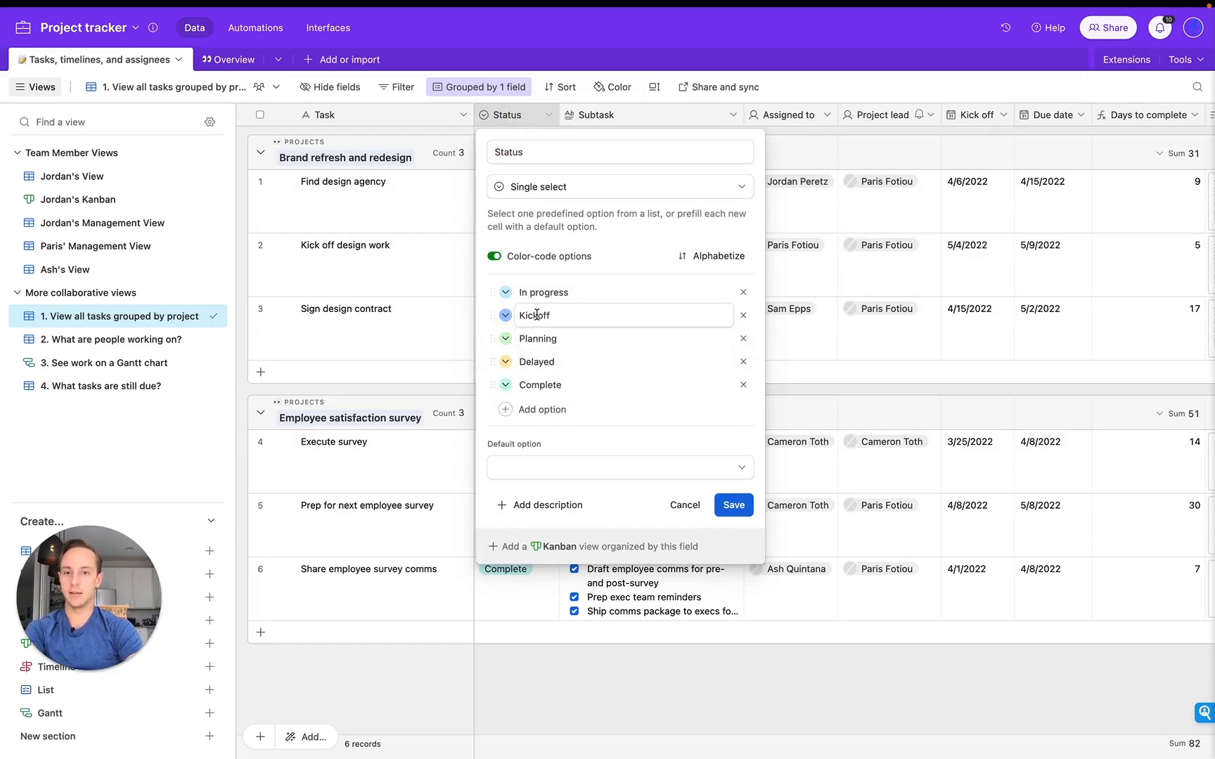
pyautogui.doubleClick(535, 315)
pyautogui.write('Not S')
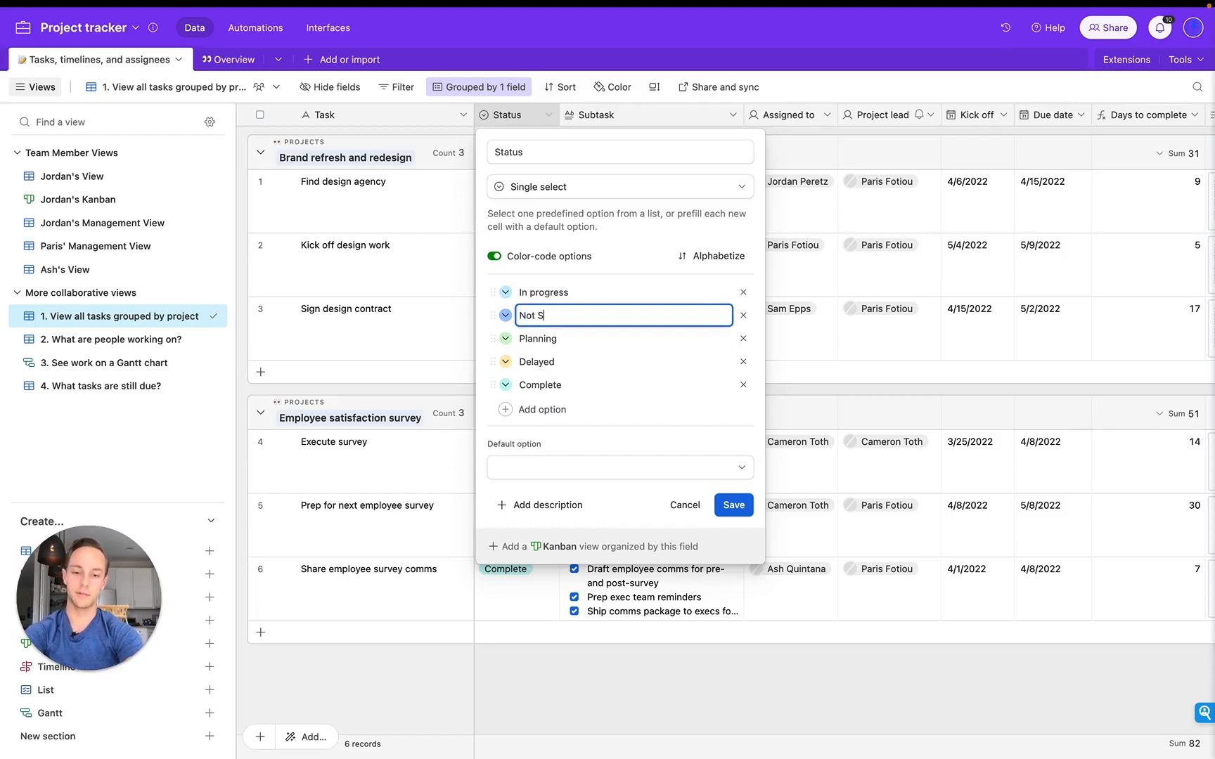
pyautogui.write('tarted')
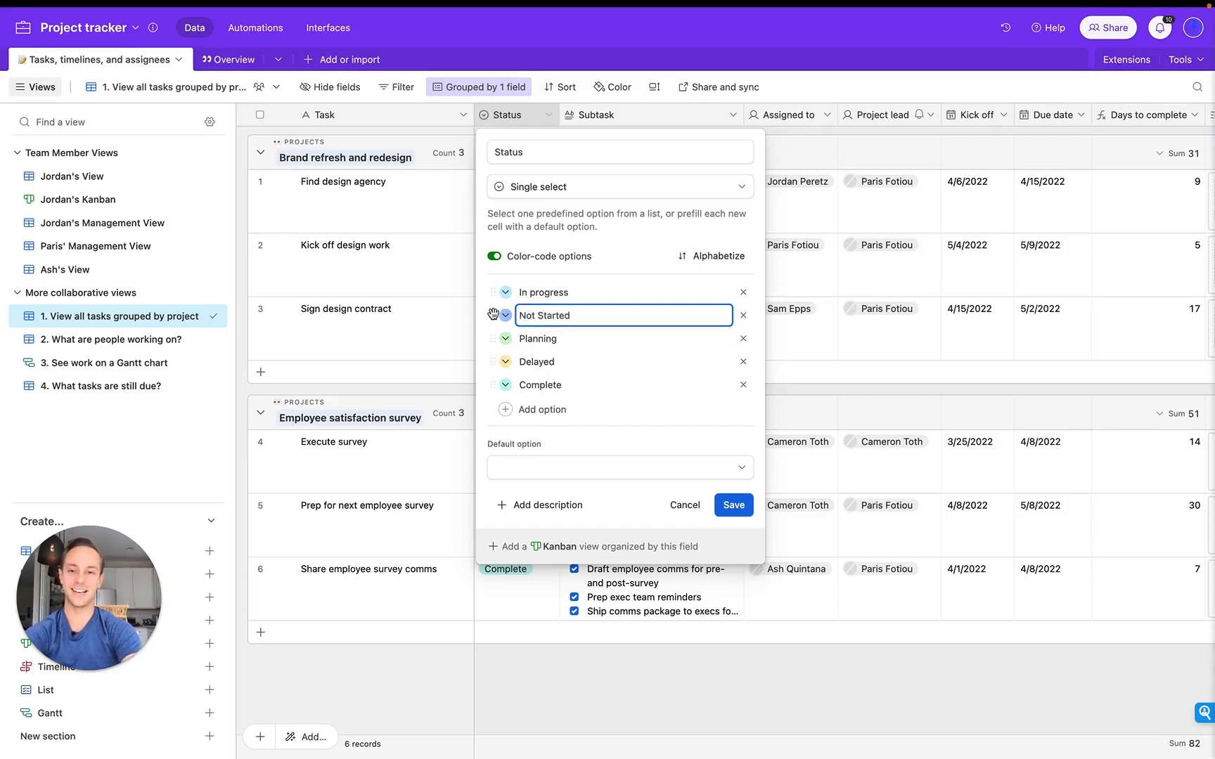
pyautogui.moveTo(493, 314)
pyautogui.mouseDown()
pyautogui.moveTo(493, 293)
pyautogui.moveTo(492, 339)
pyautogui.moveTo(501, 291)
pyautogui.mouseUp()
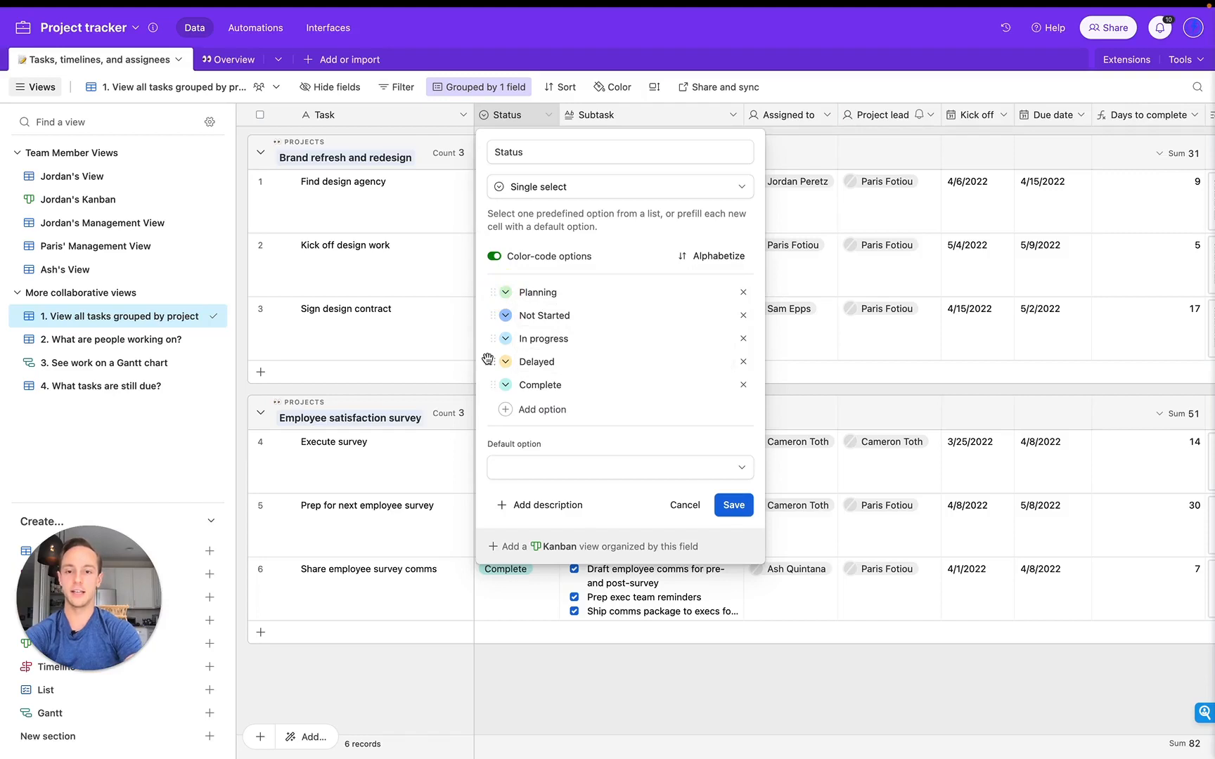
# Step: Add an orange "Blocked" option to the Status field, place it directly above Complete, and save the field
pyautogui.click(594, 410)
pyautogui.write('Blocked')
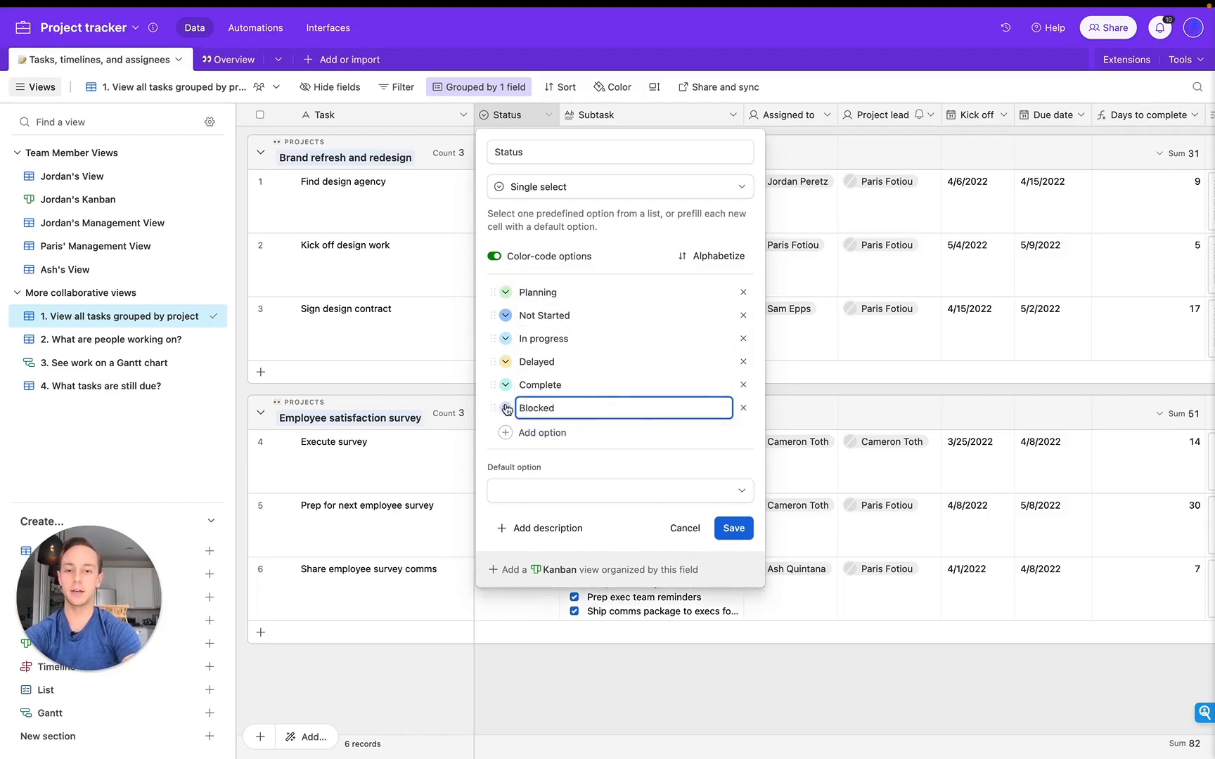
pyautogui.click(503, 409)
pyautogui.click(759, 479)
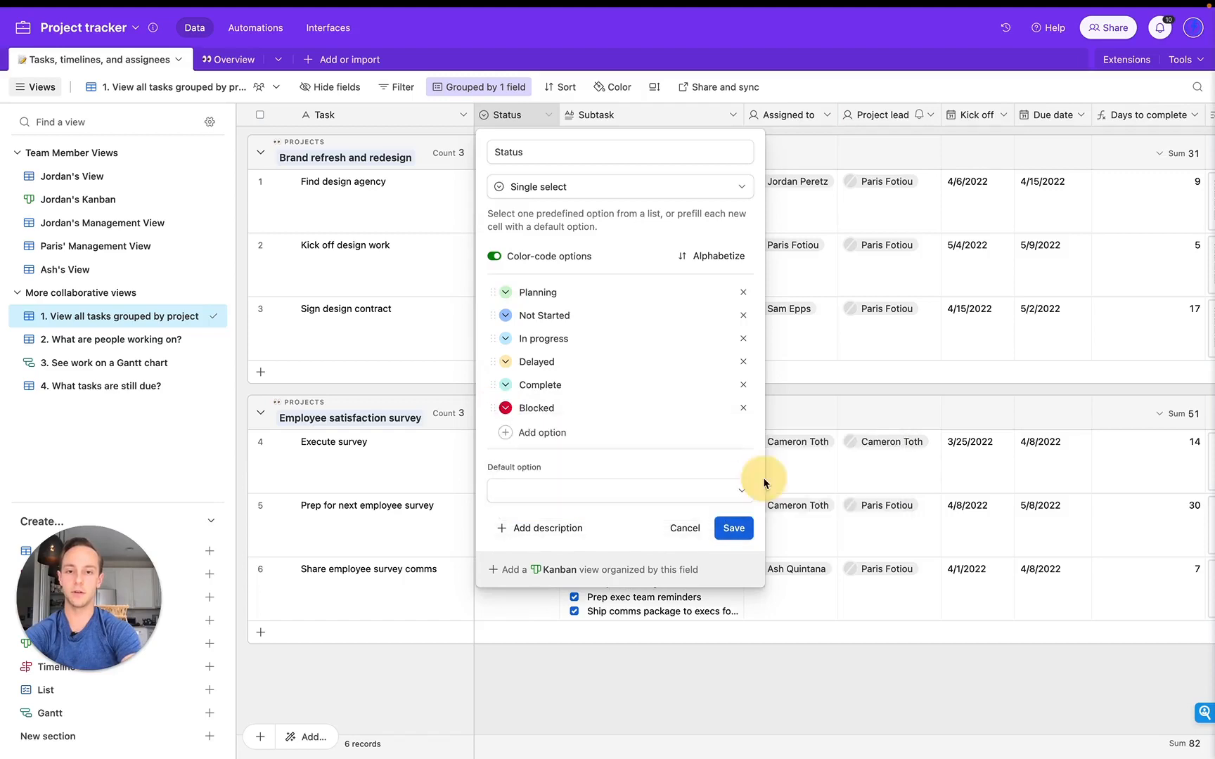
pyautogui.click(491, 410)
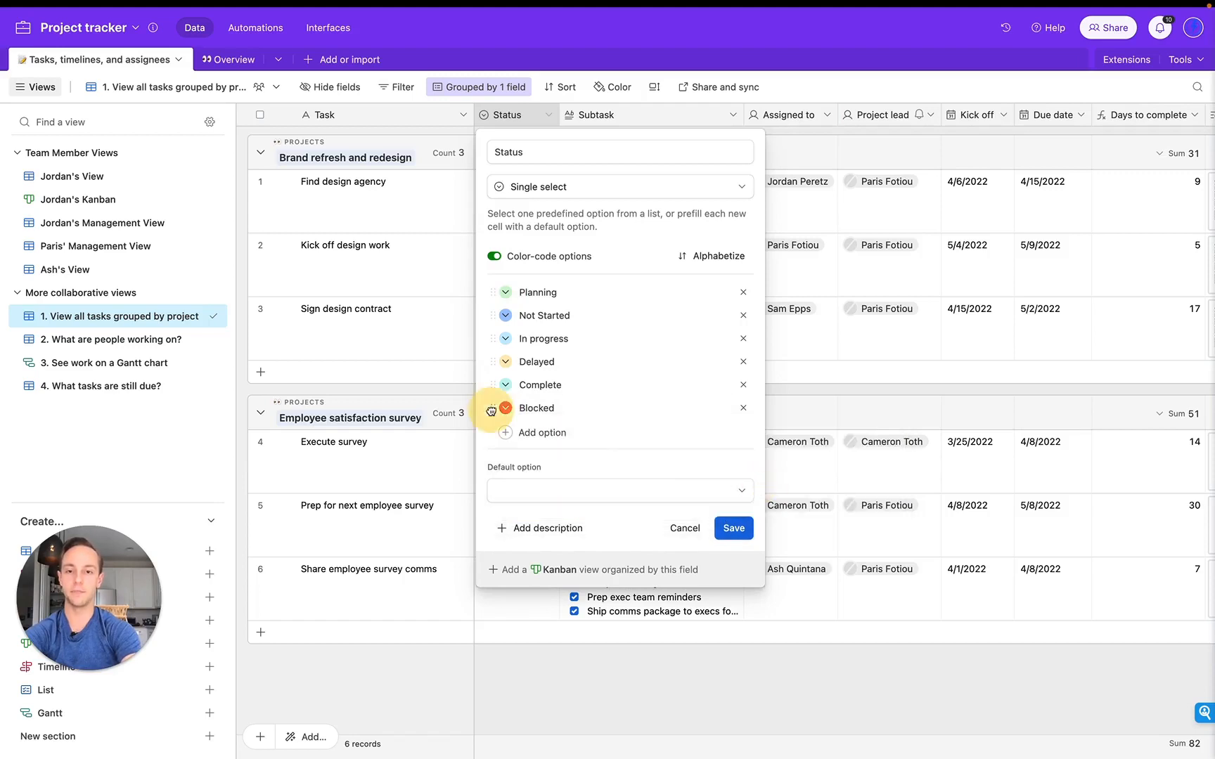
pyautogui.moveTo(491, 410); pyautogui.dragTo(497, 385)
# Step: Add a Status subgroup beneath the Projects grouping, sorted First → Last
pyautogui.click(478, 87)
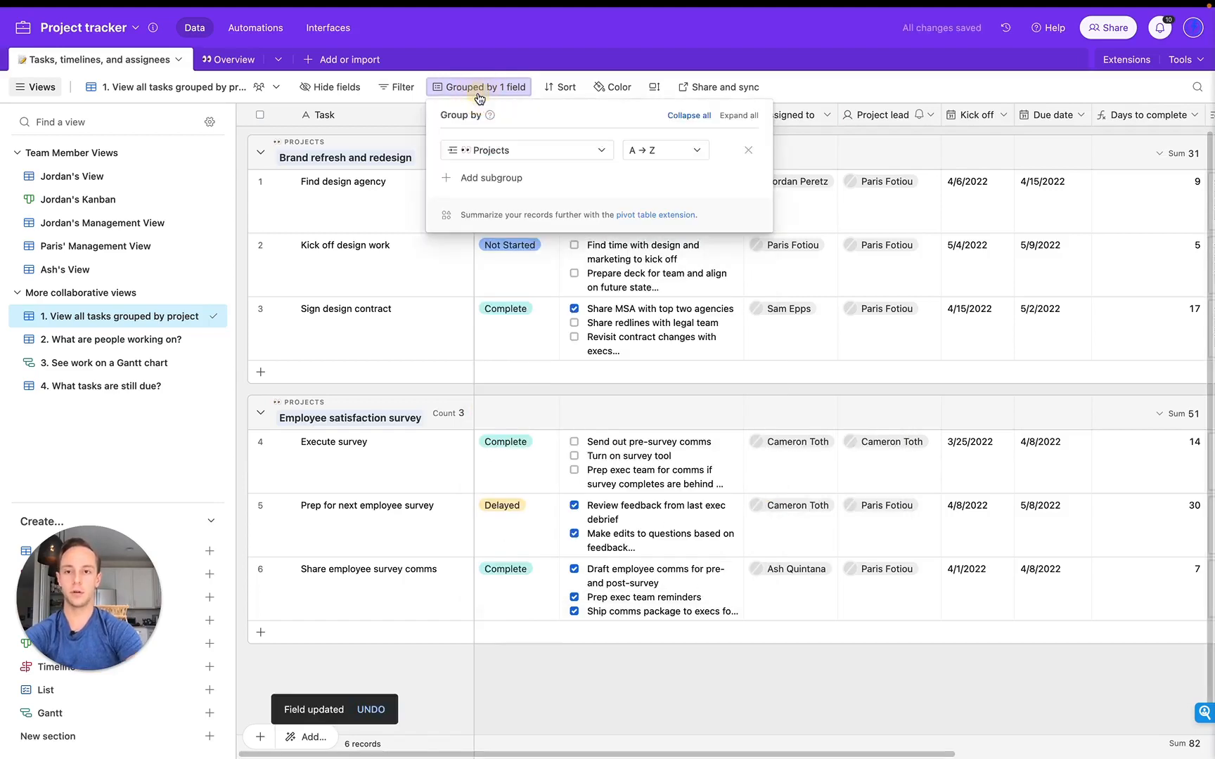
pyautogui.click(504, 177)
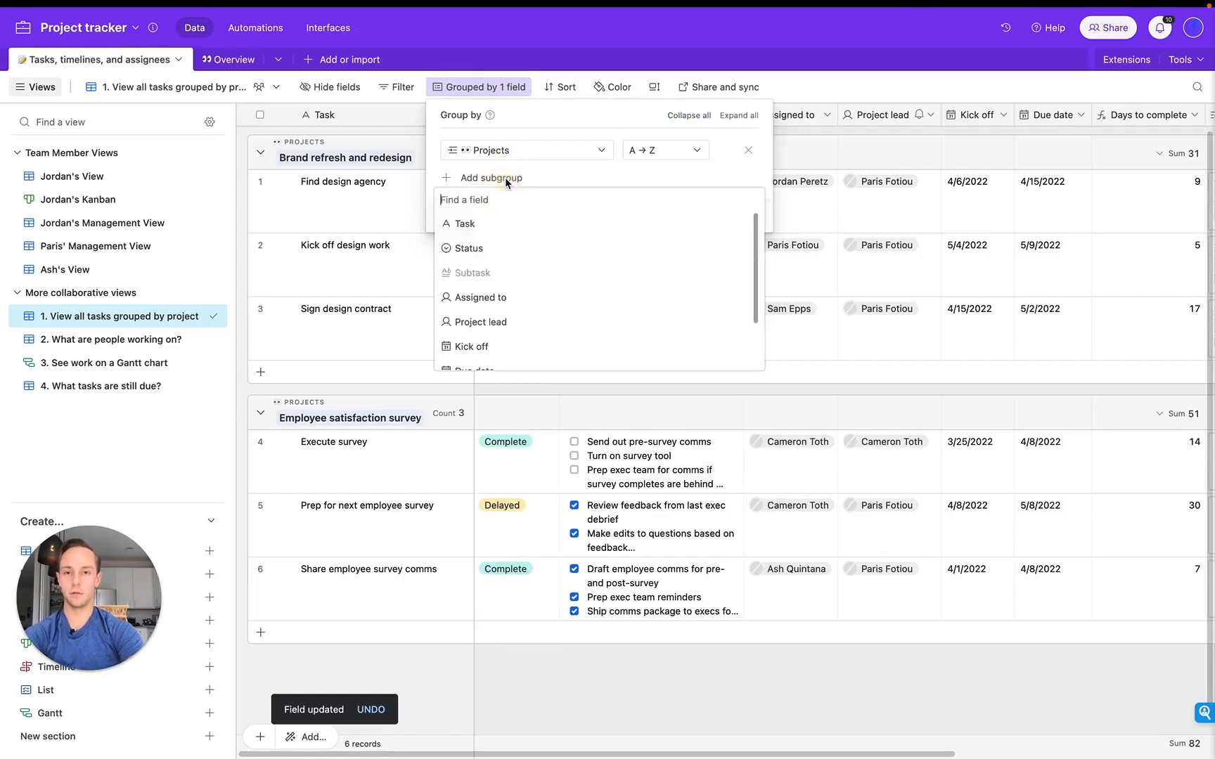
pyautogui.click(499, 247)
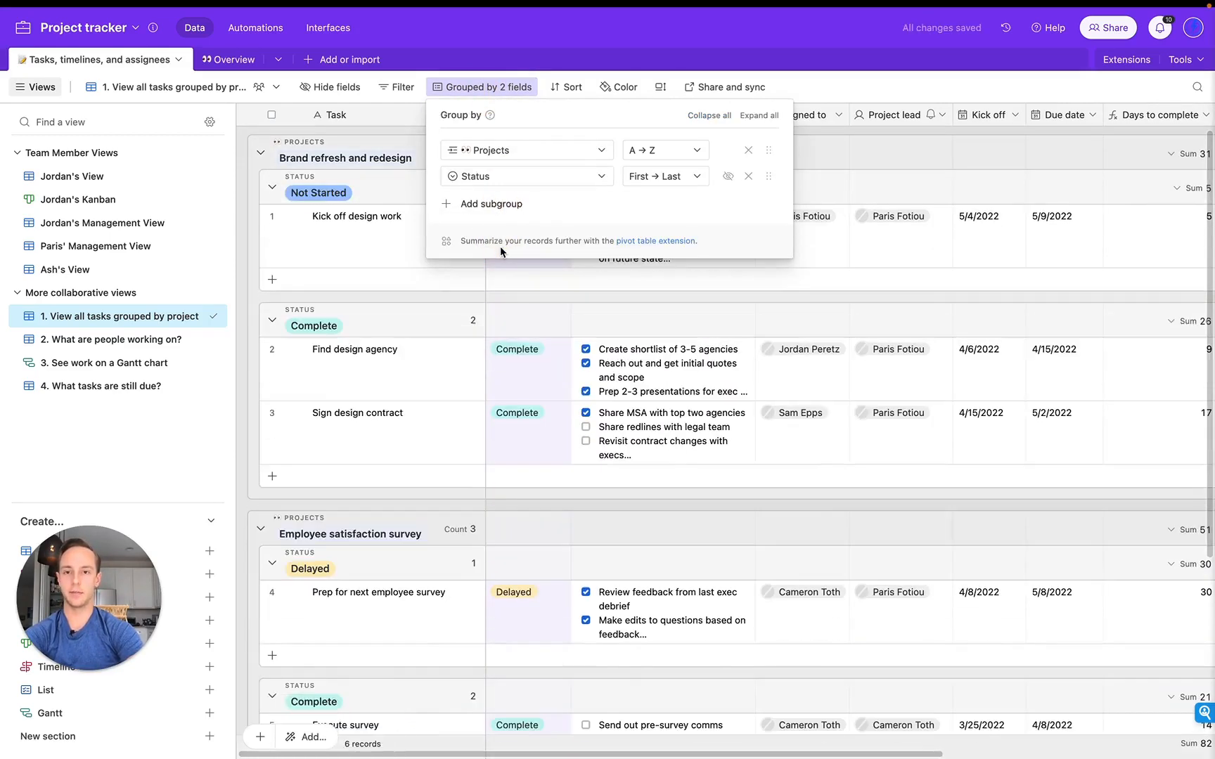
pyautogui.click(598, 305)
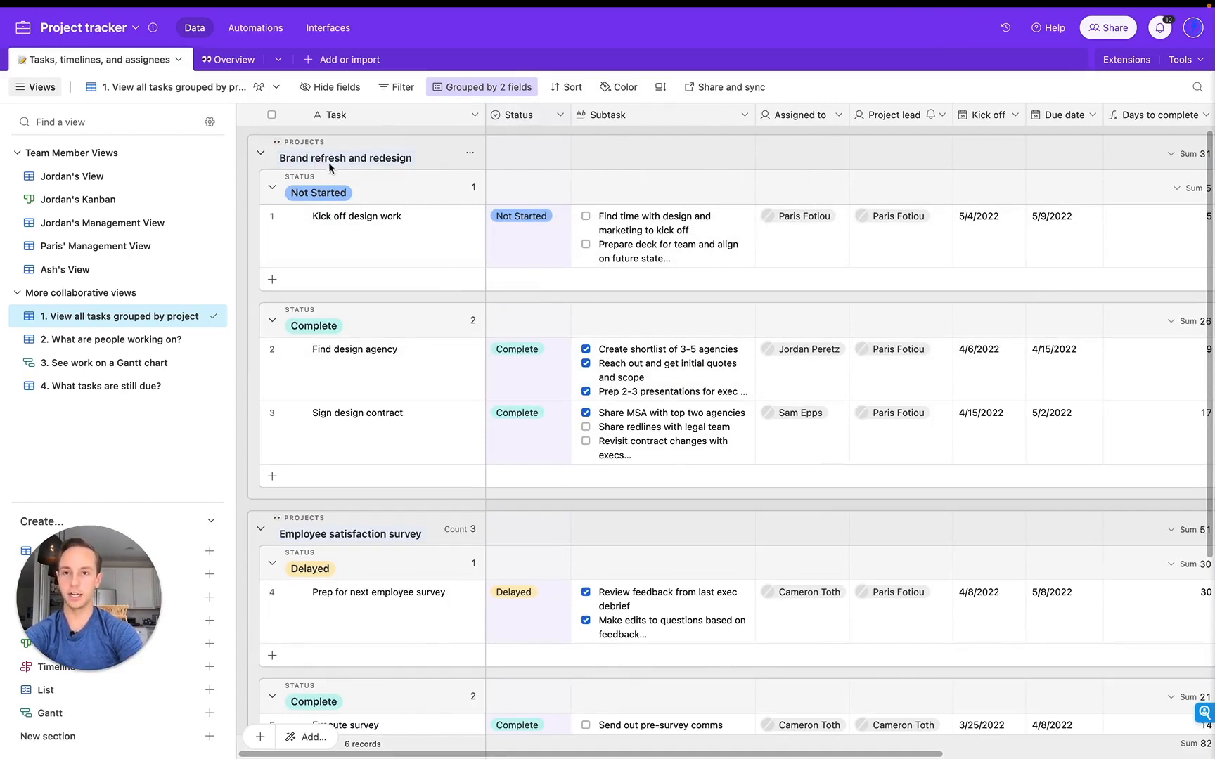
# Step: Look through the tasks in each status subgroup of the "Brand refresh and redesign" and "Employee satisfaction survey" projects
pyautogui.scroll(-1, 410, 276)
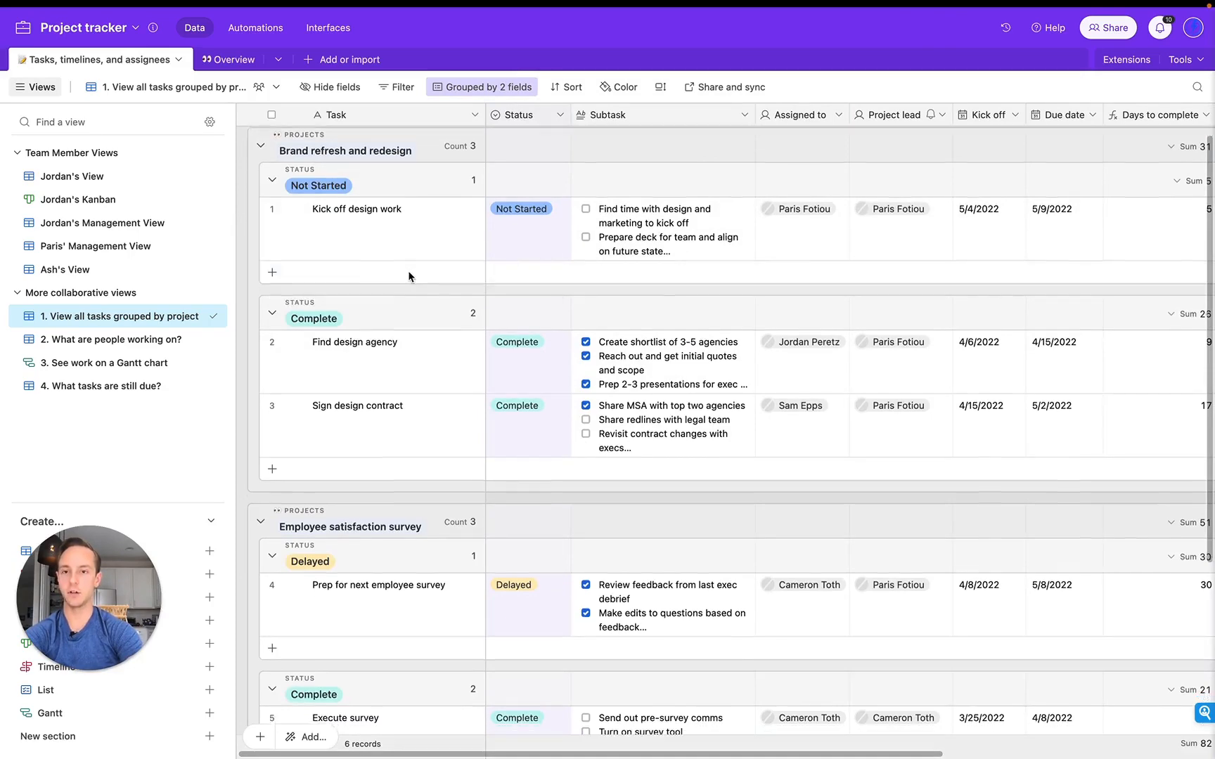
pyautogui.scroll(1, 410, 277)
pyautogui.scroll(-1, 410, 277)
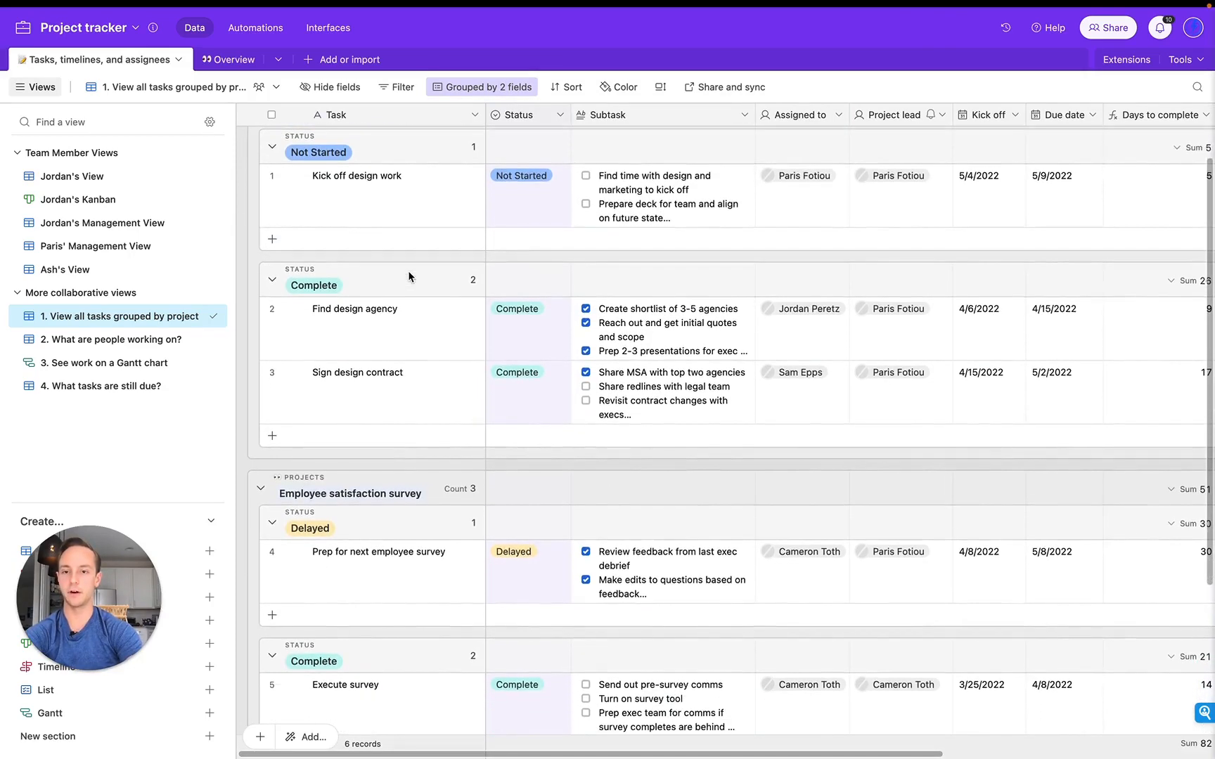
pyautogui.scroll(1, 409, 276)
pyautogui.click(358, 227)
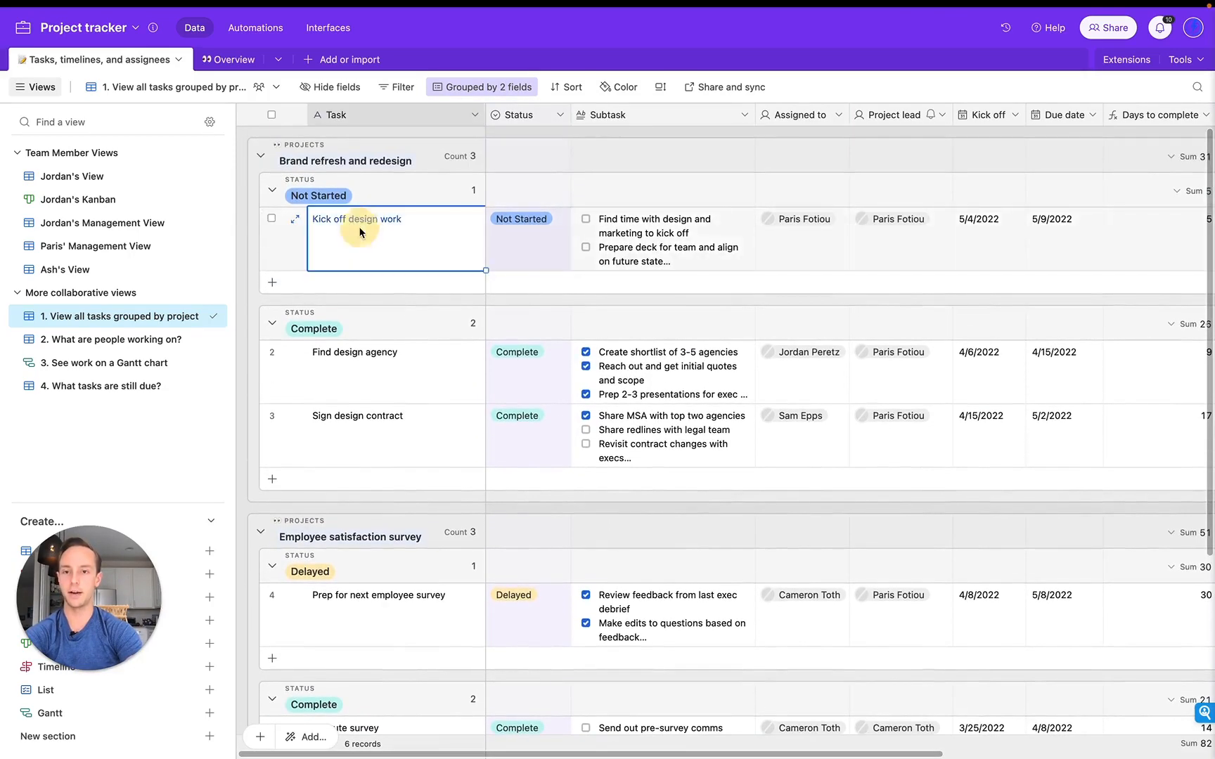
pyautogui.click(376, 380)
pyautogui.click(379, 435)
pyautogui.scroll(-5, 379, 435)
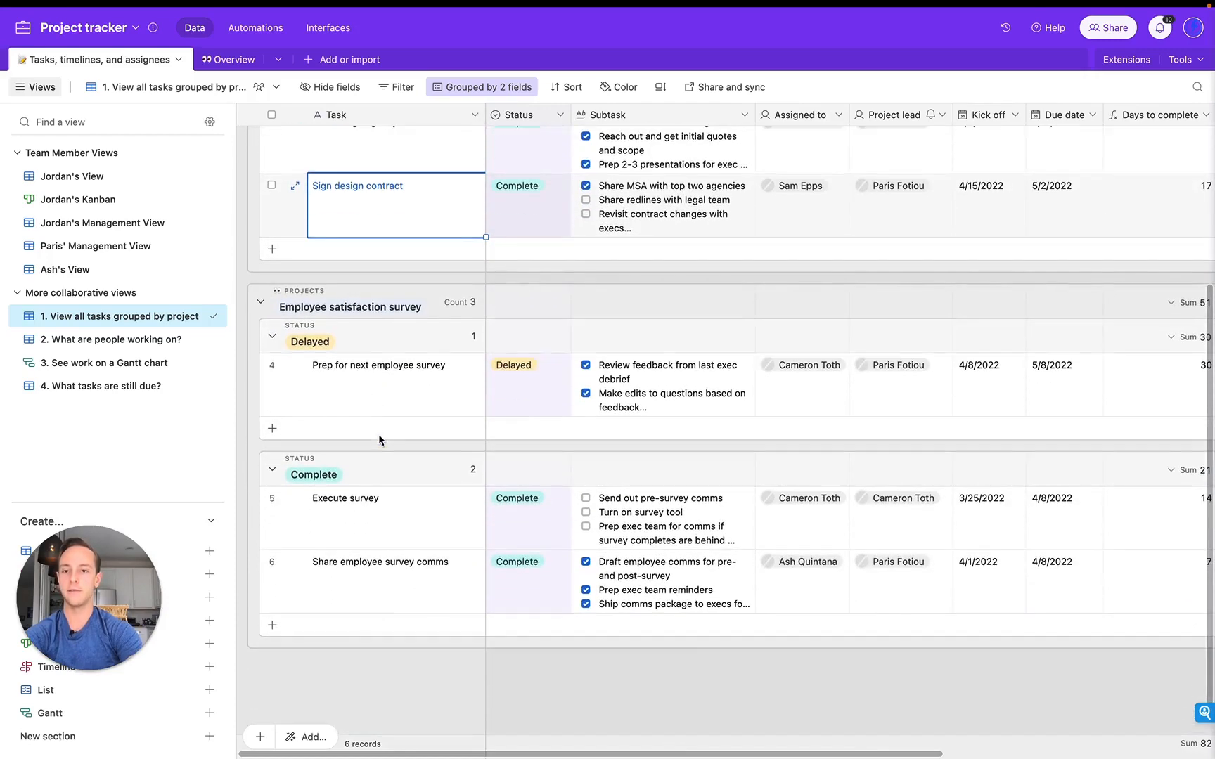
pyautogui.click(391, 389)
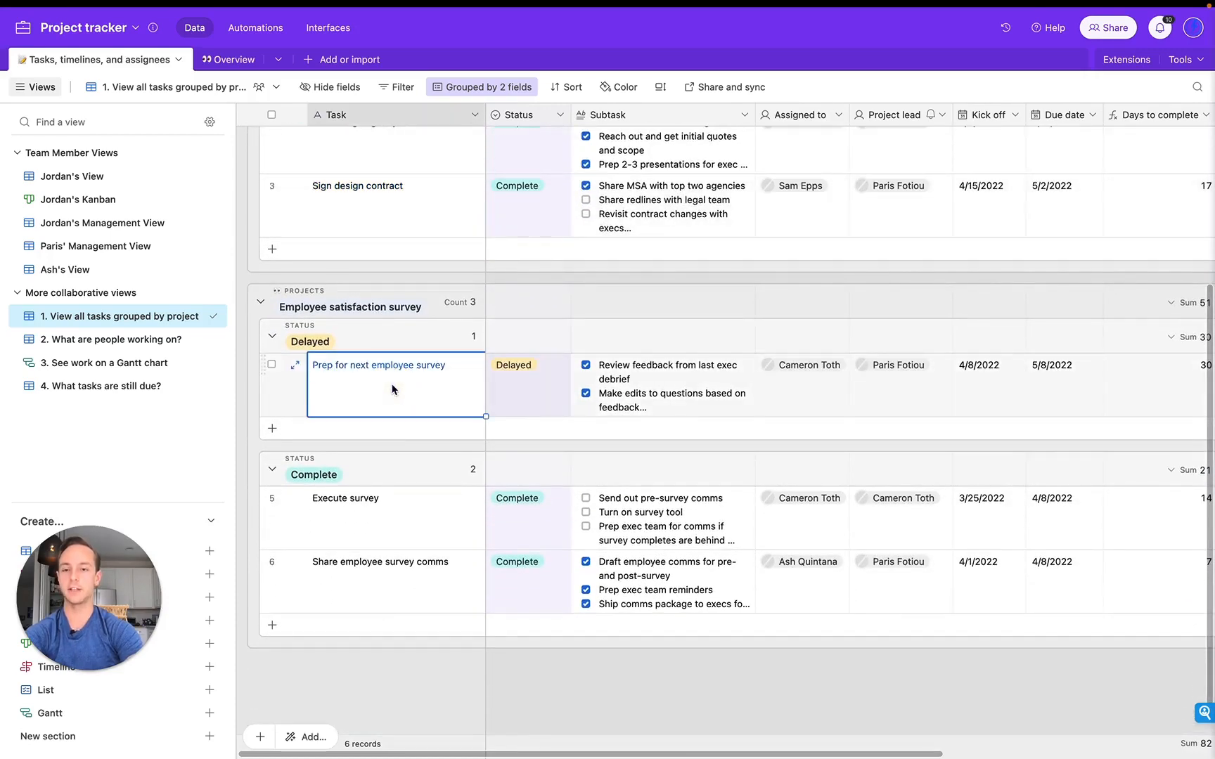
pyautogui.click(392, 506)
pyautogui.click(427, 572)
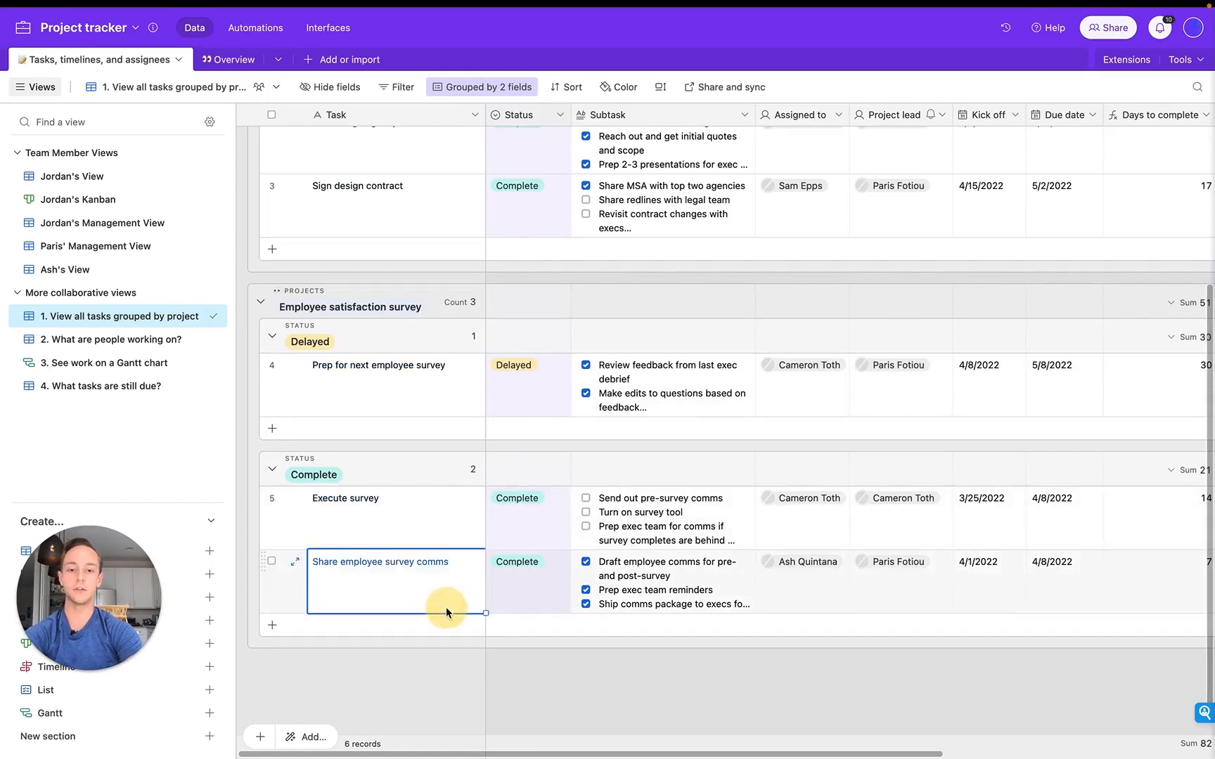
# Step: Examine how the tasks are linked to their projects in the Projects column, starting with "Find design agency"
pyautogui.hscroll(5, 599, 536)
pyautogui.scroll(1, 599, 536)
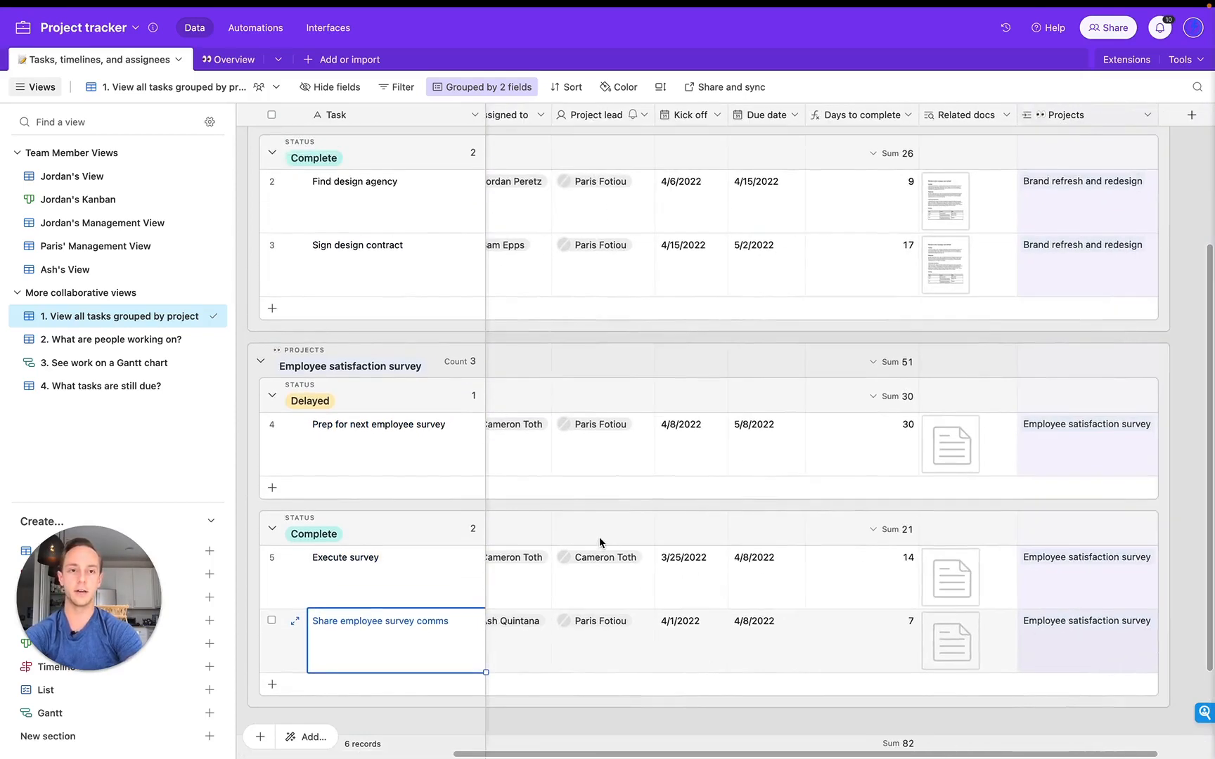
pyautogui.click(1077, 210)
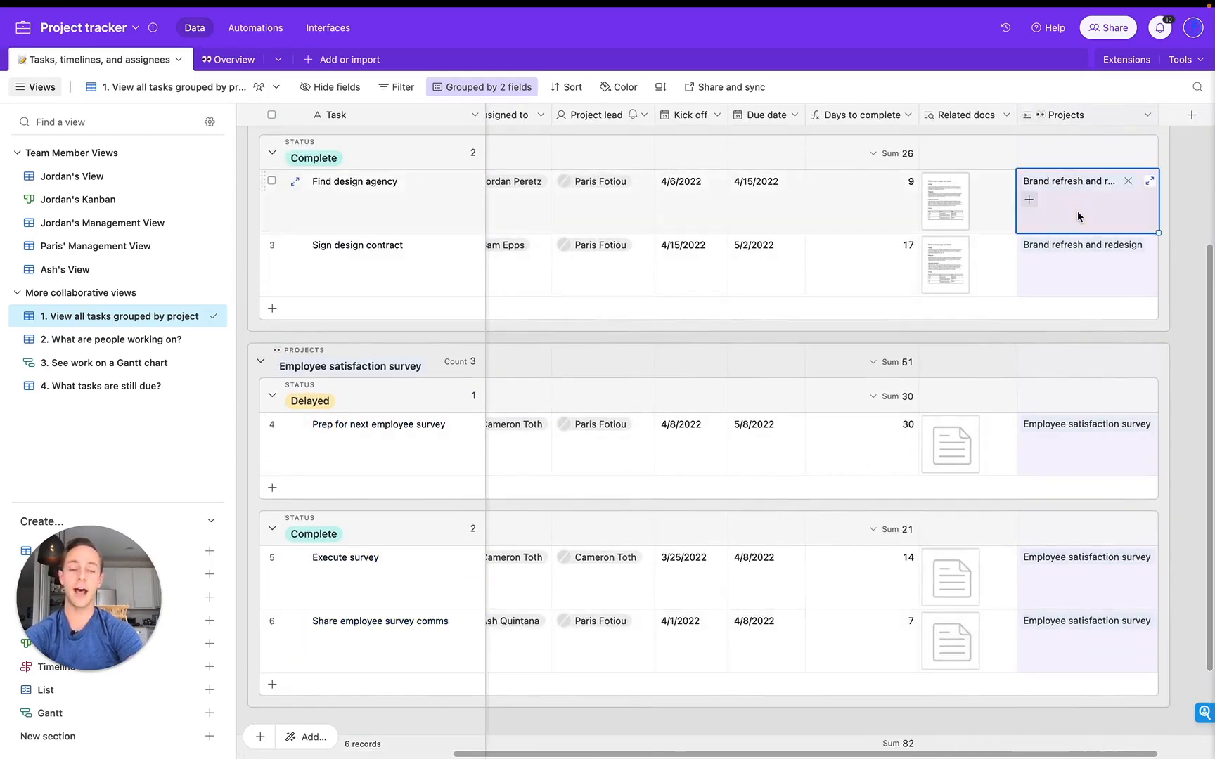
pyautogui.scroll(1, 1077, 213)
pyautogui.hscroll(1, 1078, 213)
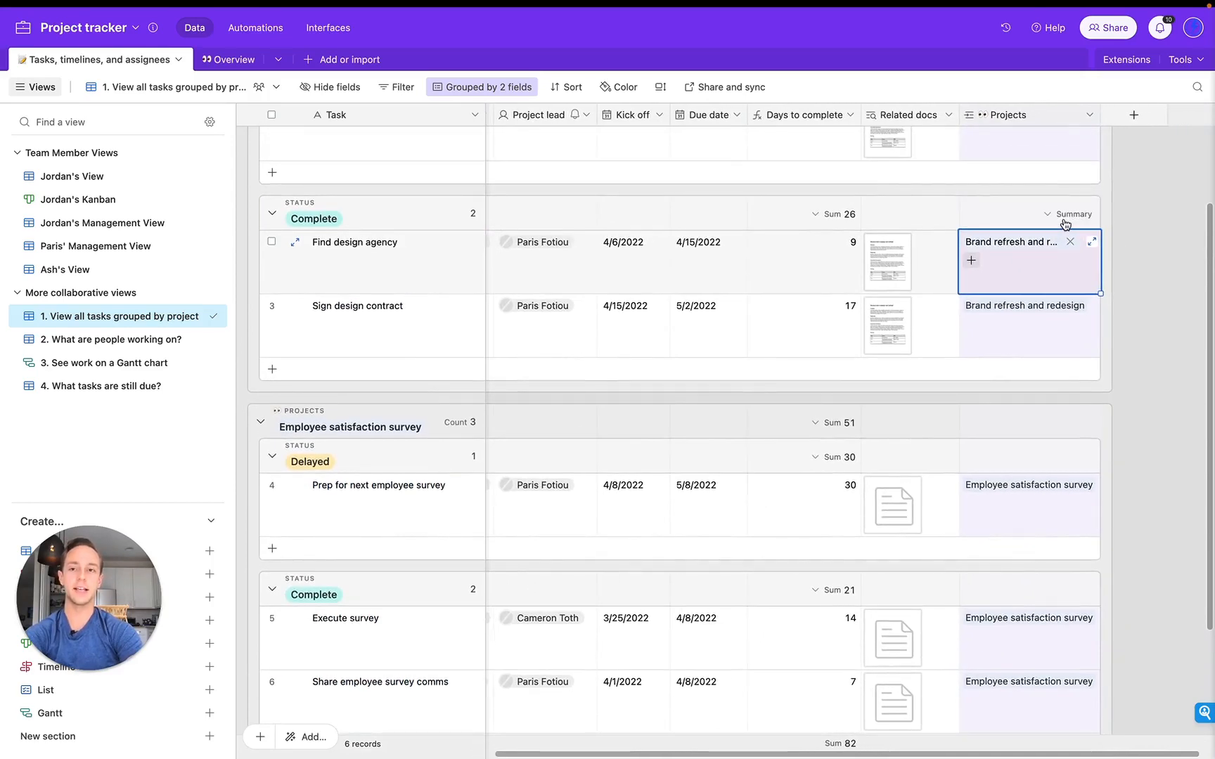
# Step: Check the Projects field's settings in the tasks table to see which table its records are linked to
pyautogui.click(992, 118)
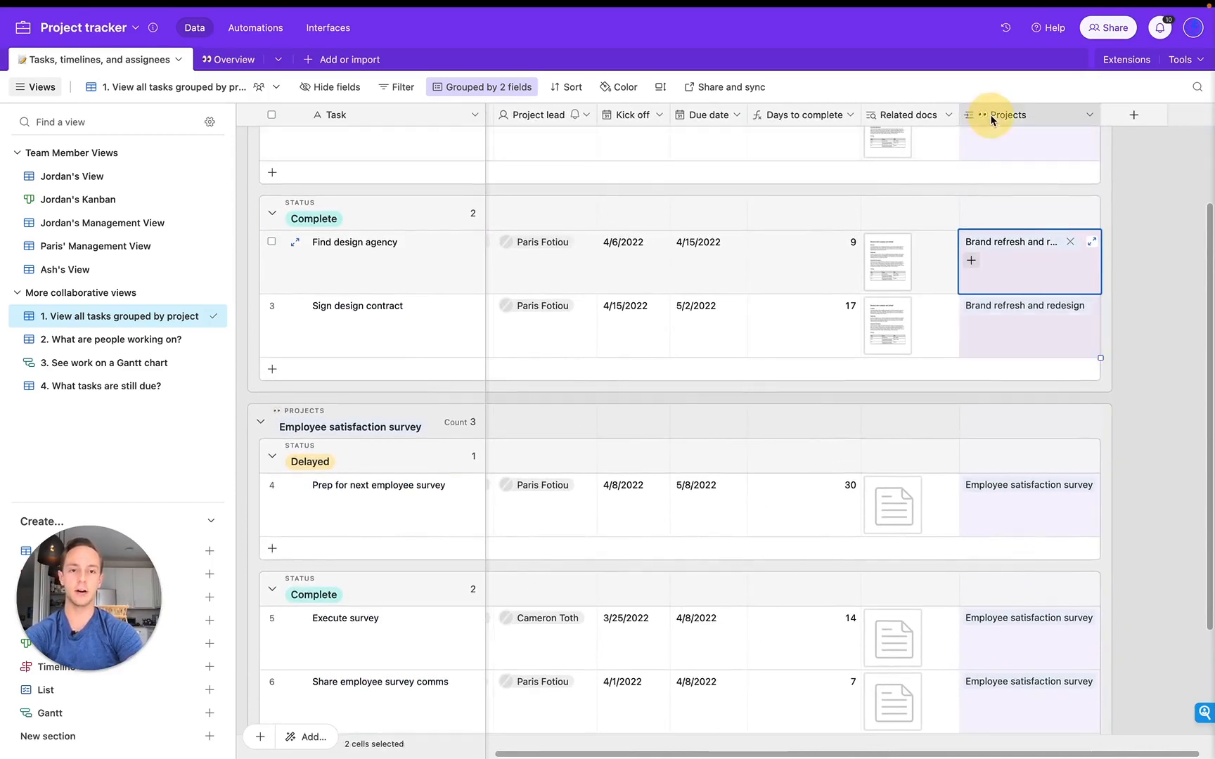
pyautogui.click(992, 118)
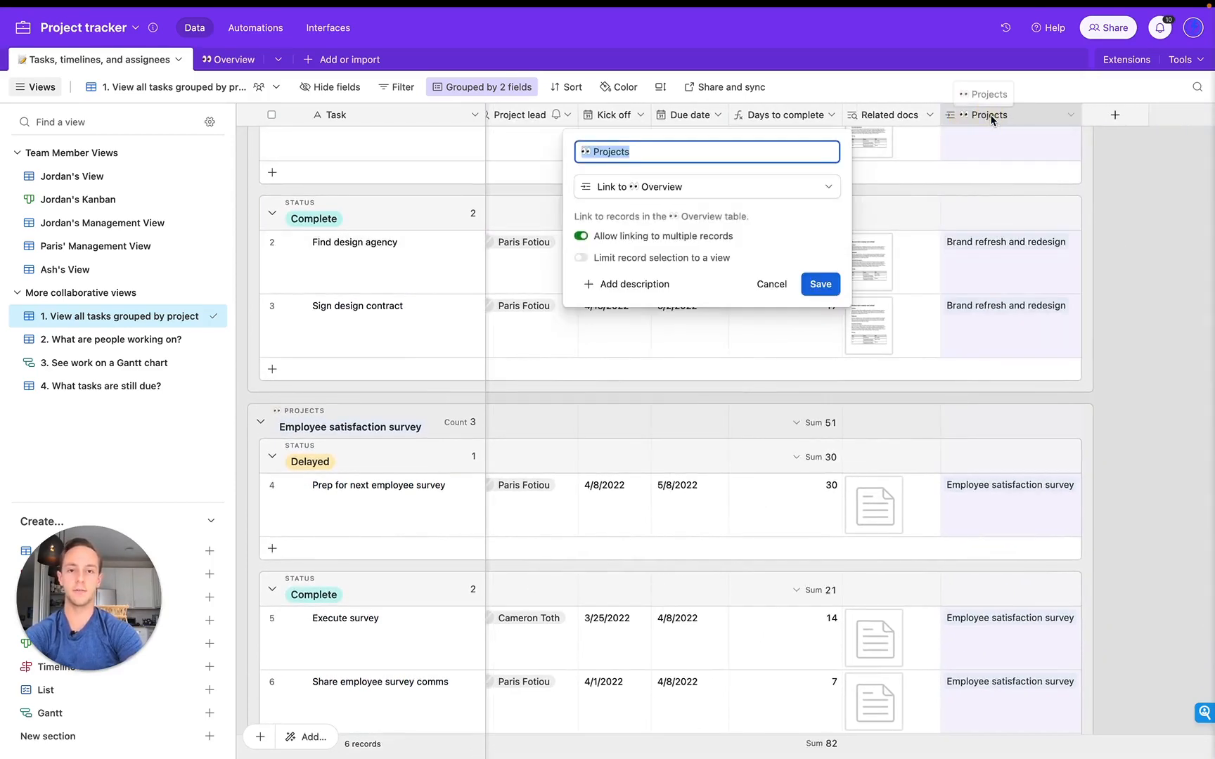
pyautogui.click(771, 284)
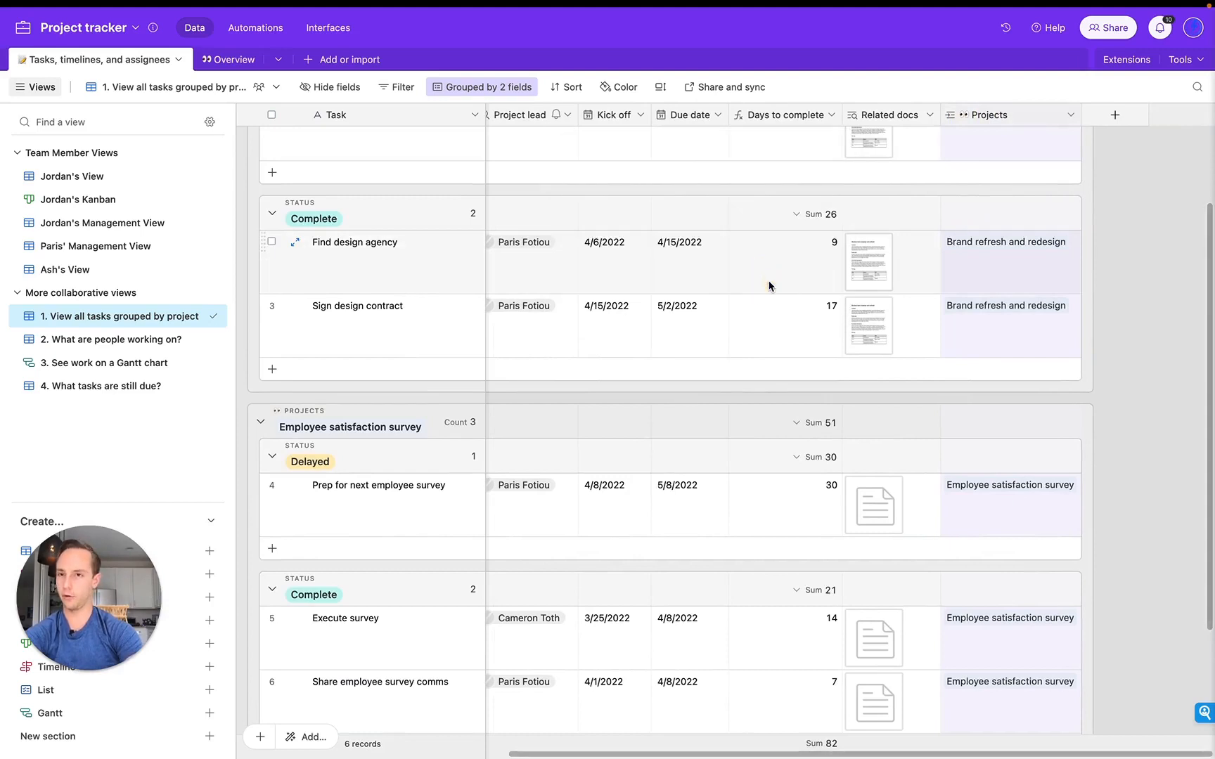
# Step: Rename the Overview table as "Projects"
pyautogui.click(231, 68)
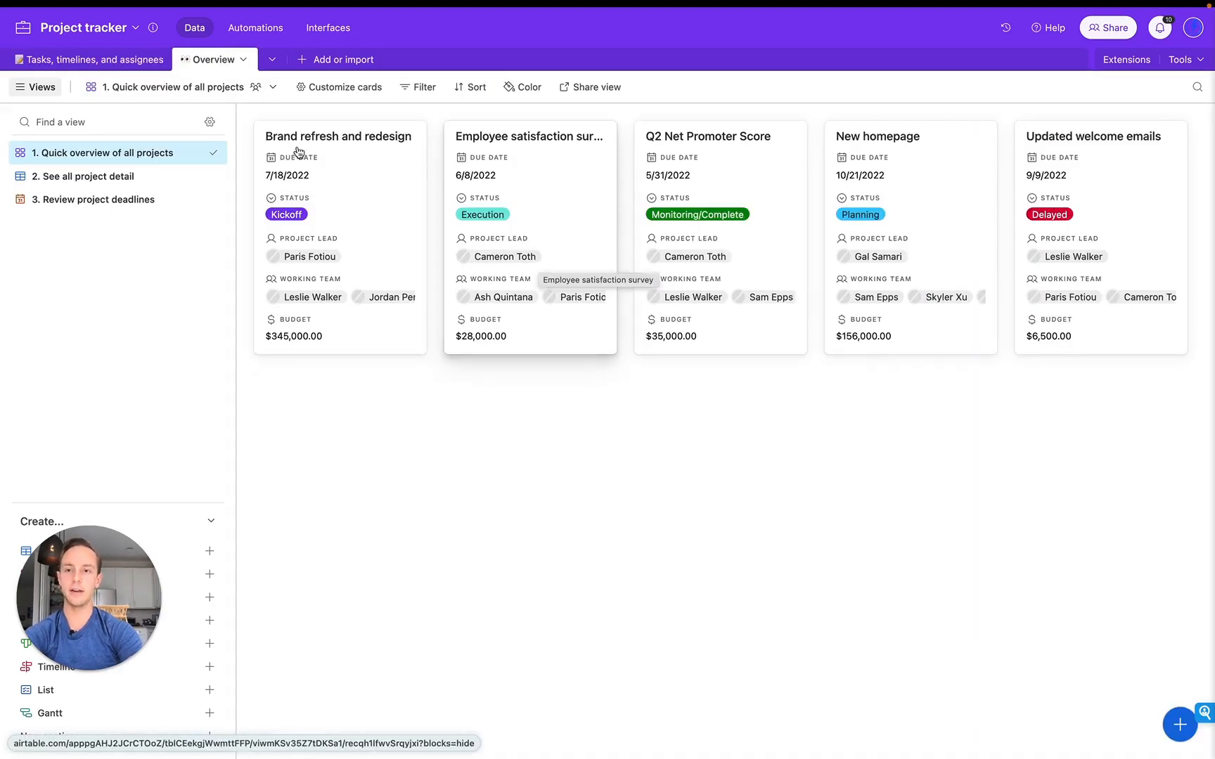
pyautogui.doubleClick(204, 61)
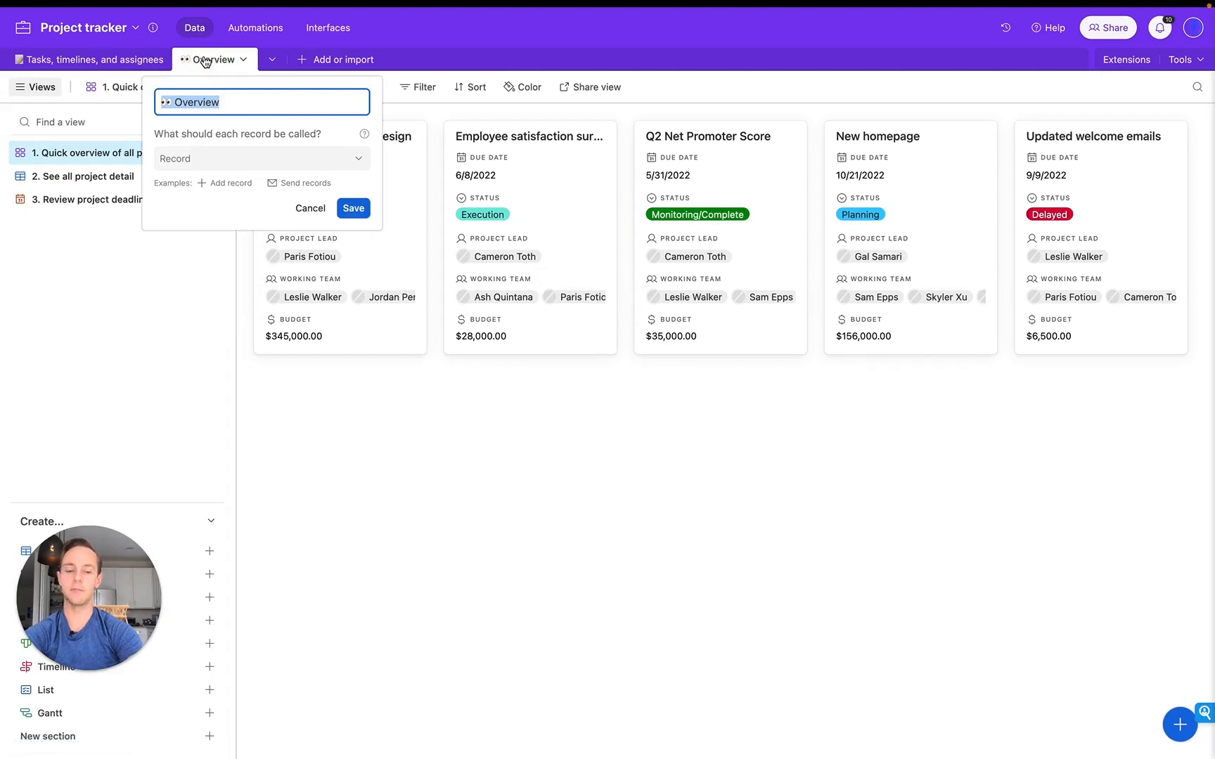
pyautogui.write('Projects')
pyautogui.press('Return')
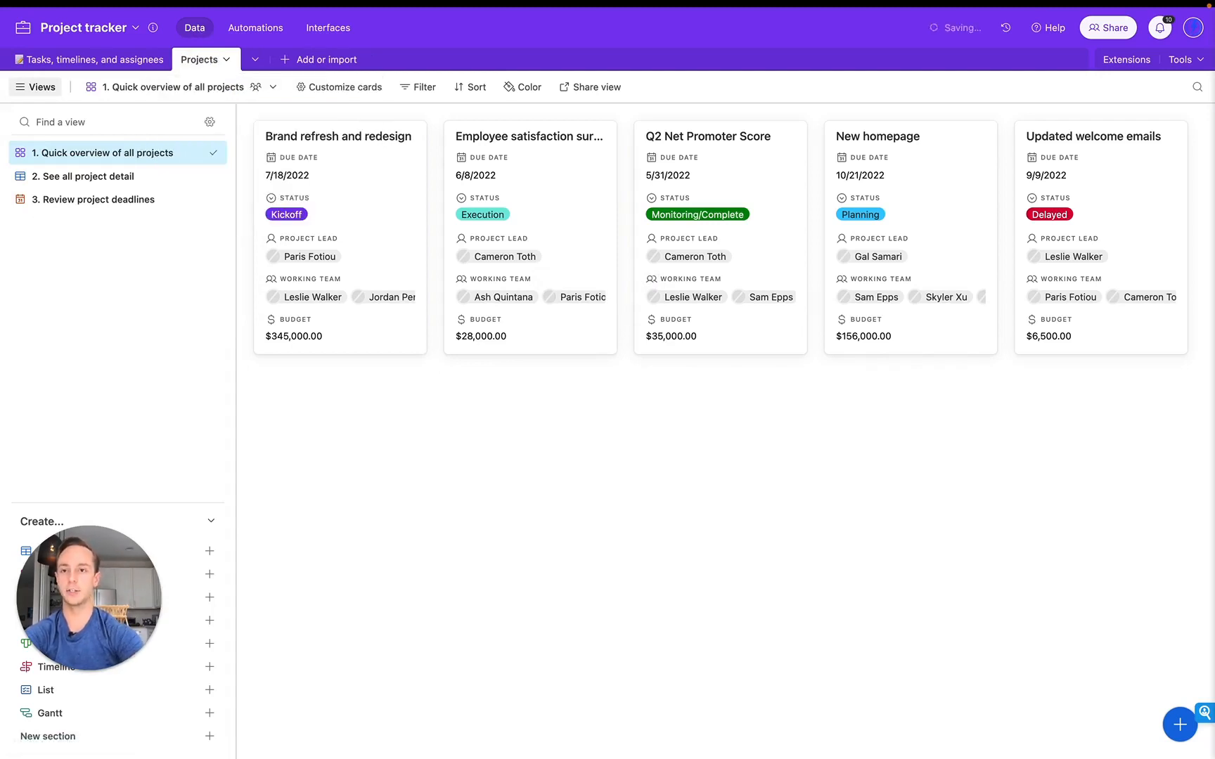
# Step: Review the Projects field's linked table and the available field types in the tasks table, and exit without saving
pyautogui.click(91, 59)
pyautogui.doubleClick(1019, 121)
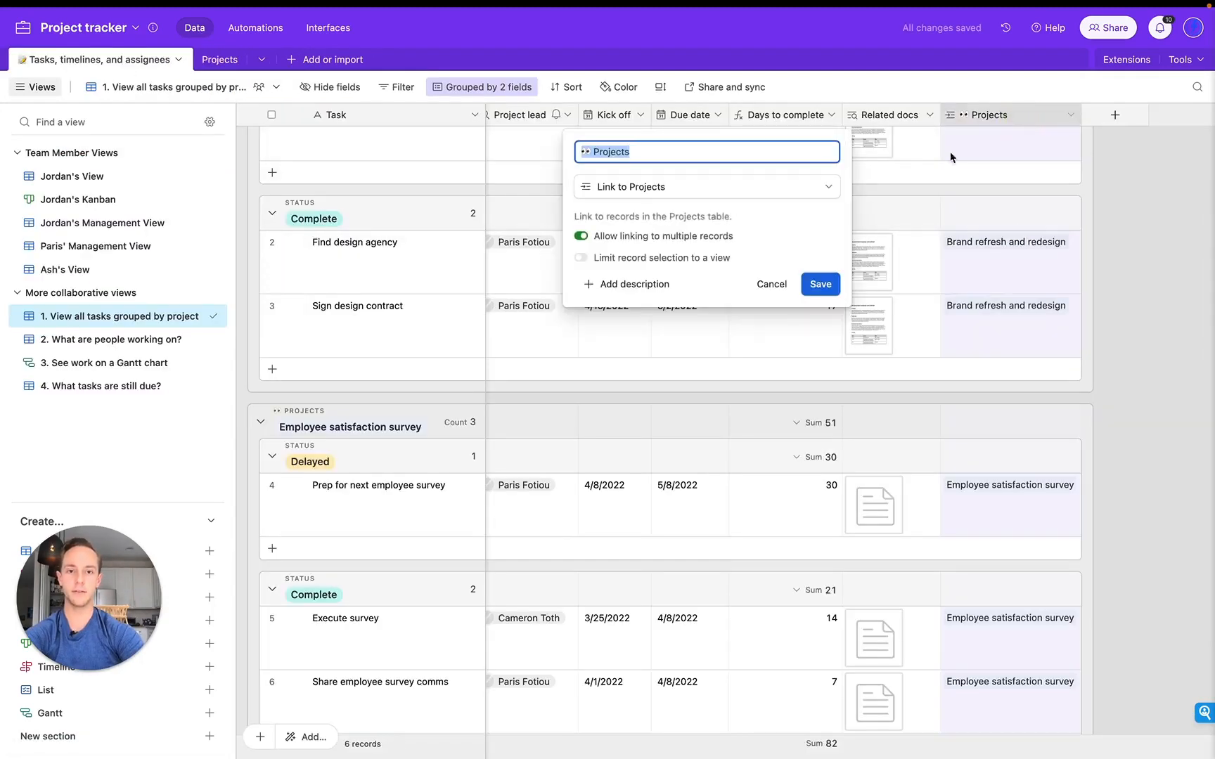
pyautogui.click(727, 186)
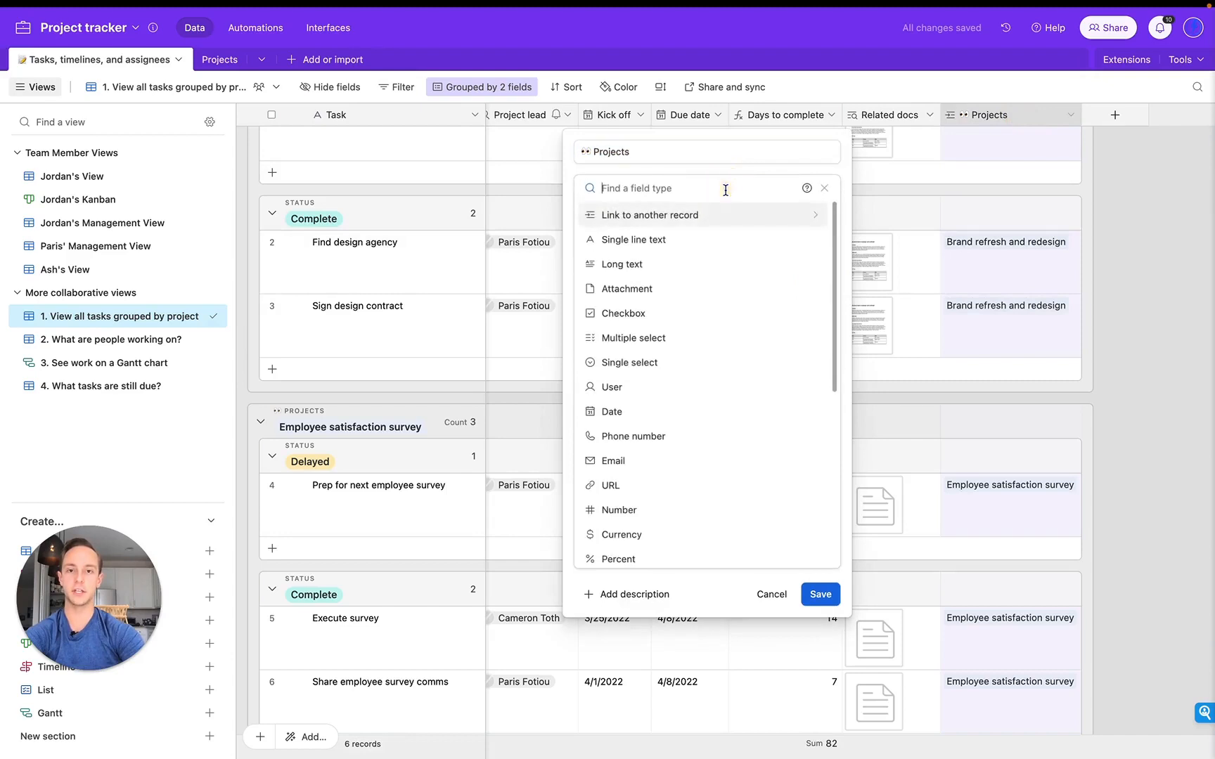
pyautogui.click(768, 591)
pyautogui.doubleClick(984, 114)
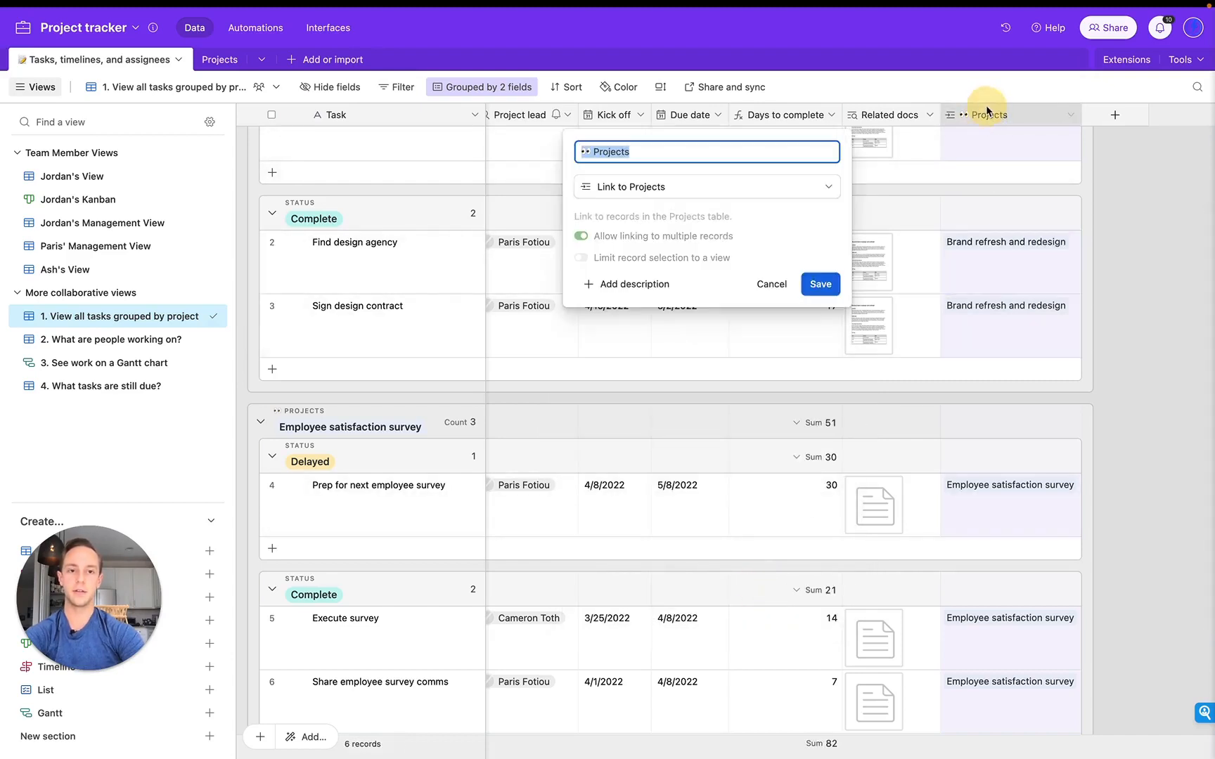
pyautogui.click(731, 199)
pyautogui.click(771, 583)
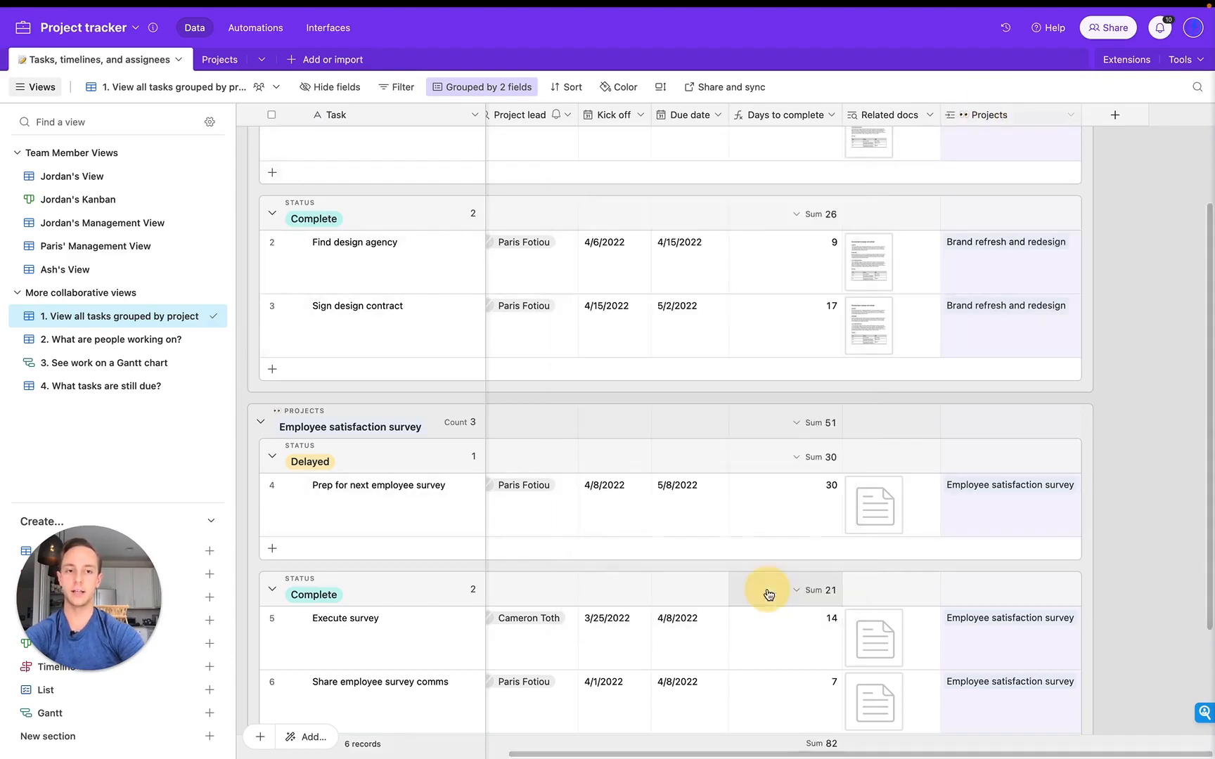
# Step: Open the "Brand refresh and redesign" record in the Projects table and review the tasks linked to it
pyautogui.click(1008, 267)
pyautogui.scroll(3, 1007, 268)
pyautogui.hscroll(-5, 1007, 267)
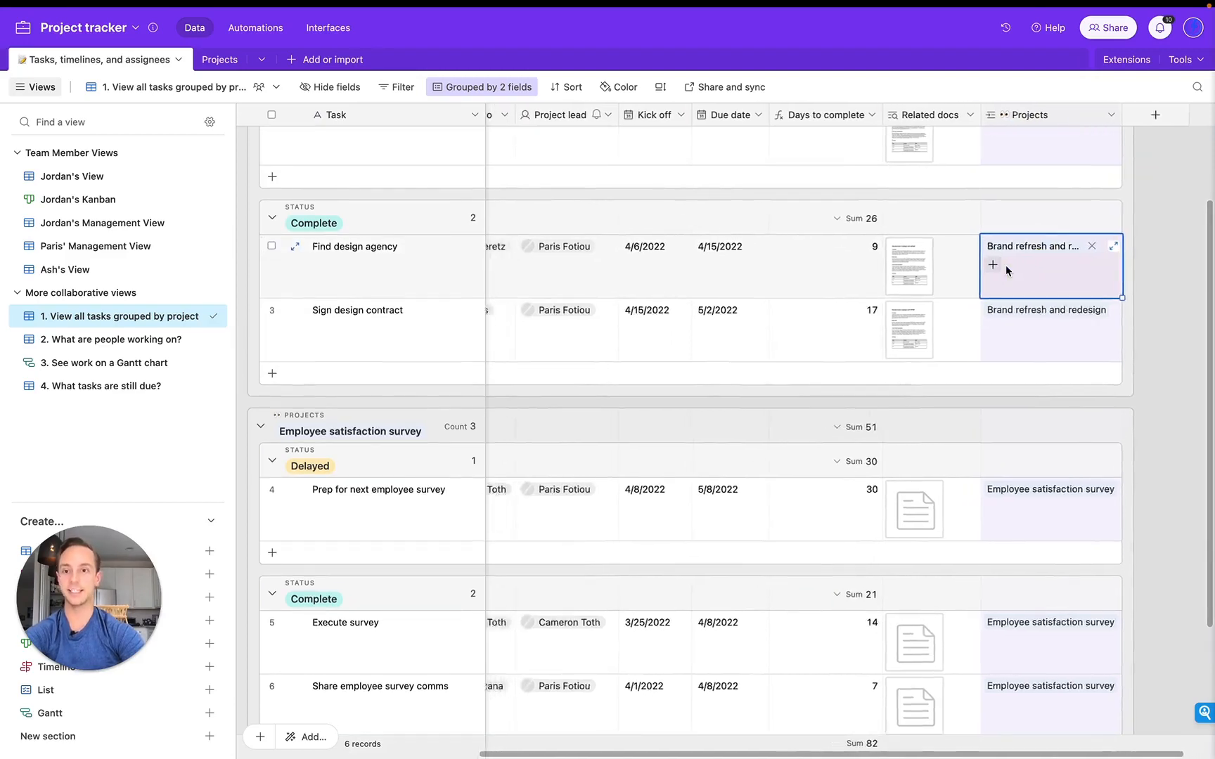
pyautogui.hscroll(-2, 1007, 270)
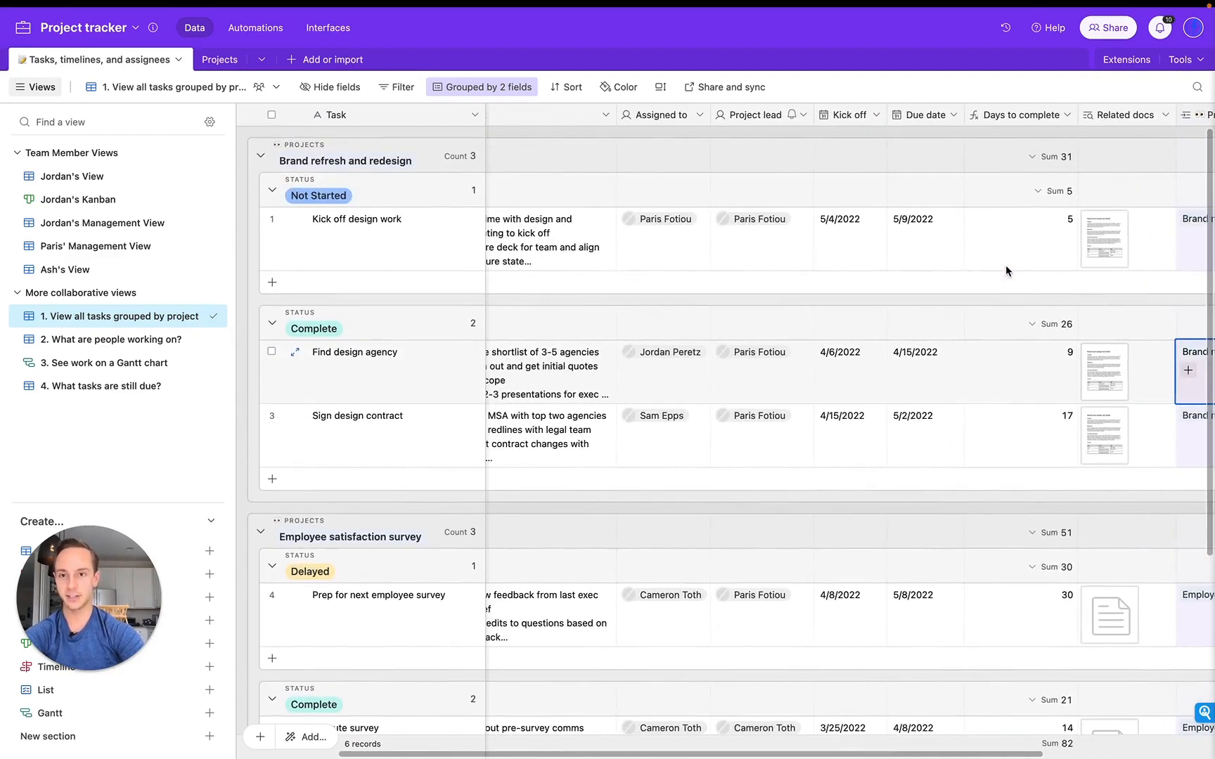
pyautogui.click(217, 63)
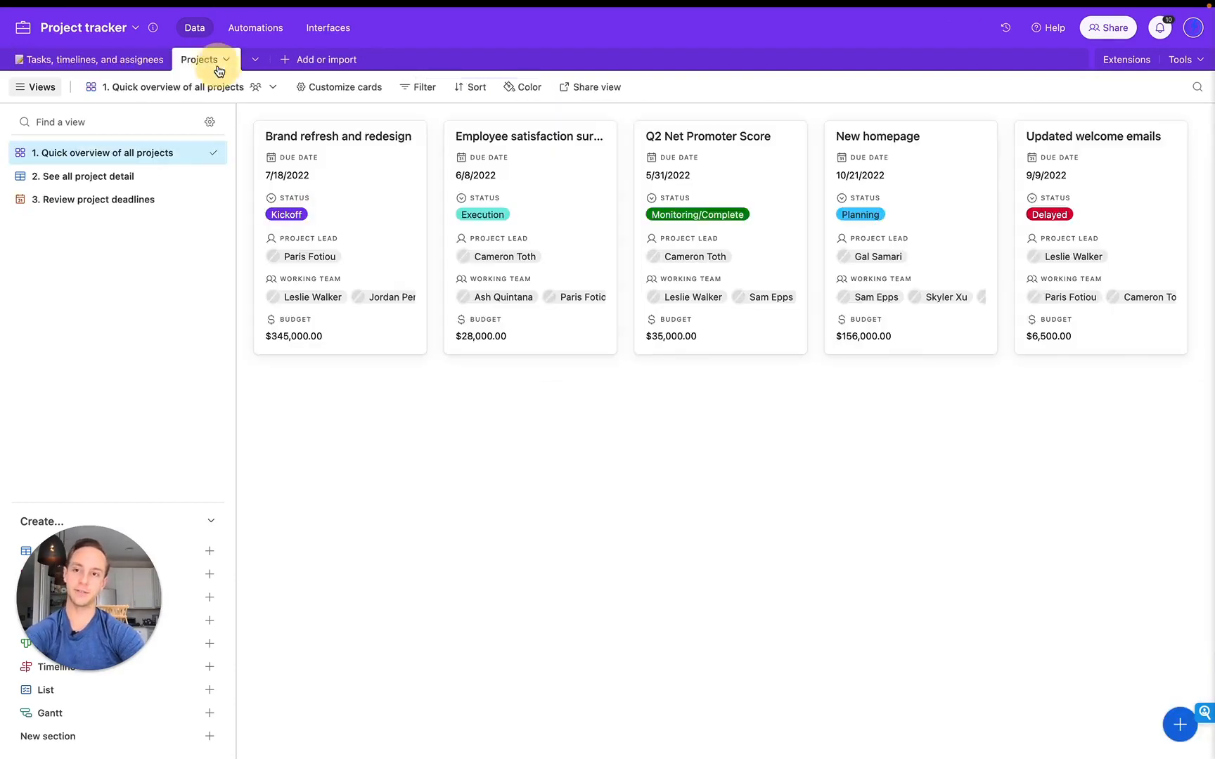
pyautogui.click(362, 209)
pyautogui.scroll(-5, 482, 383)
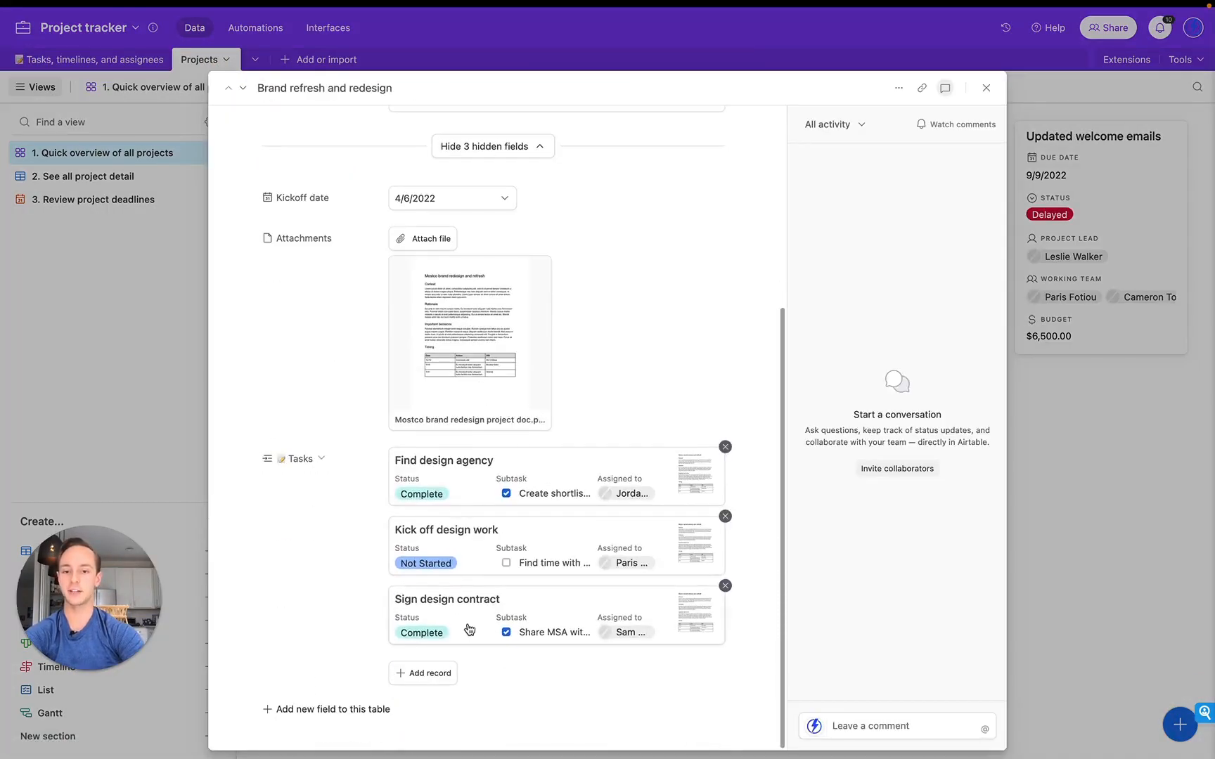
pyautogui.scroll(3, 463, 483)
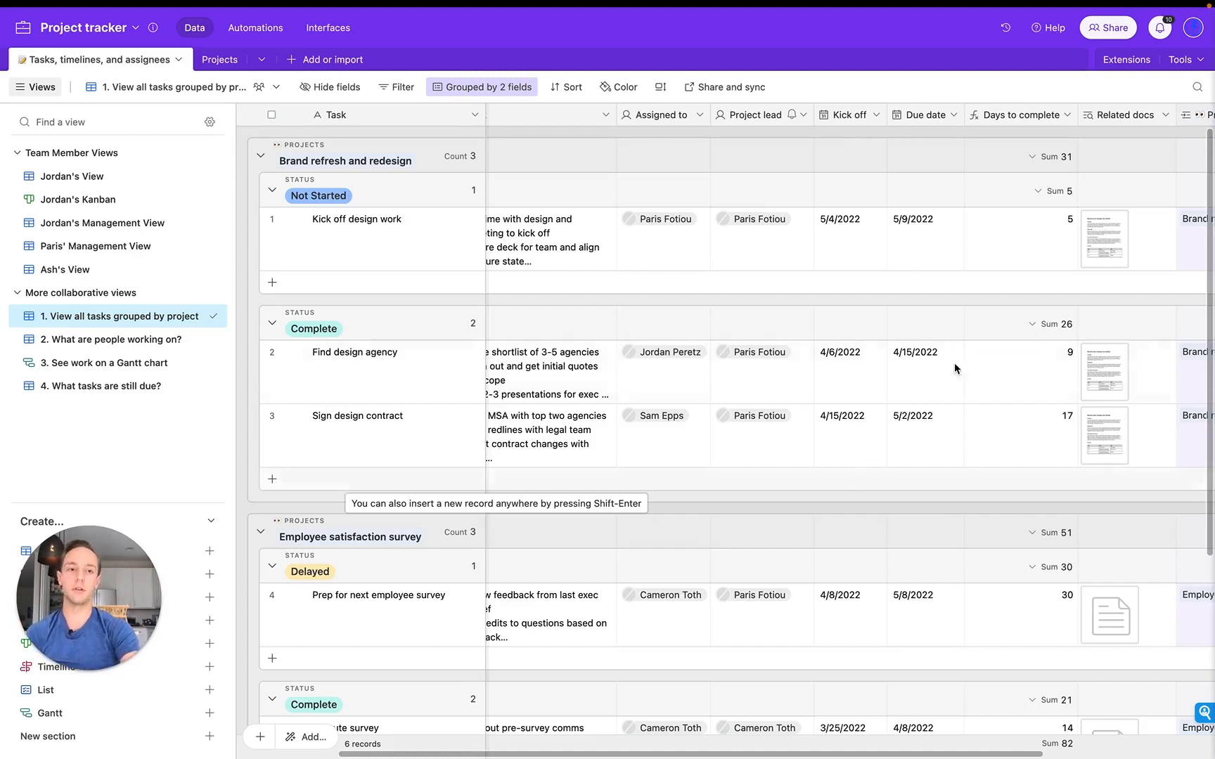
# Step: Examine the email invite and invite link options for sharing the Project tracker base
pyautogui.click(1113, 32)
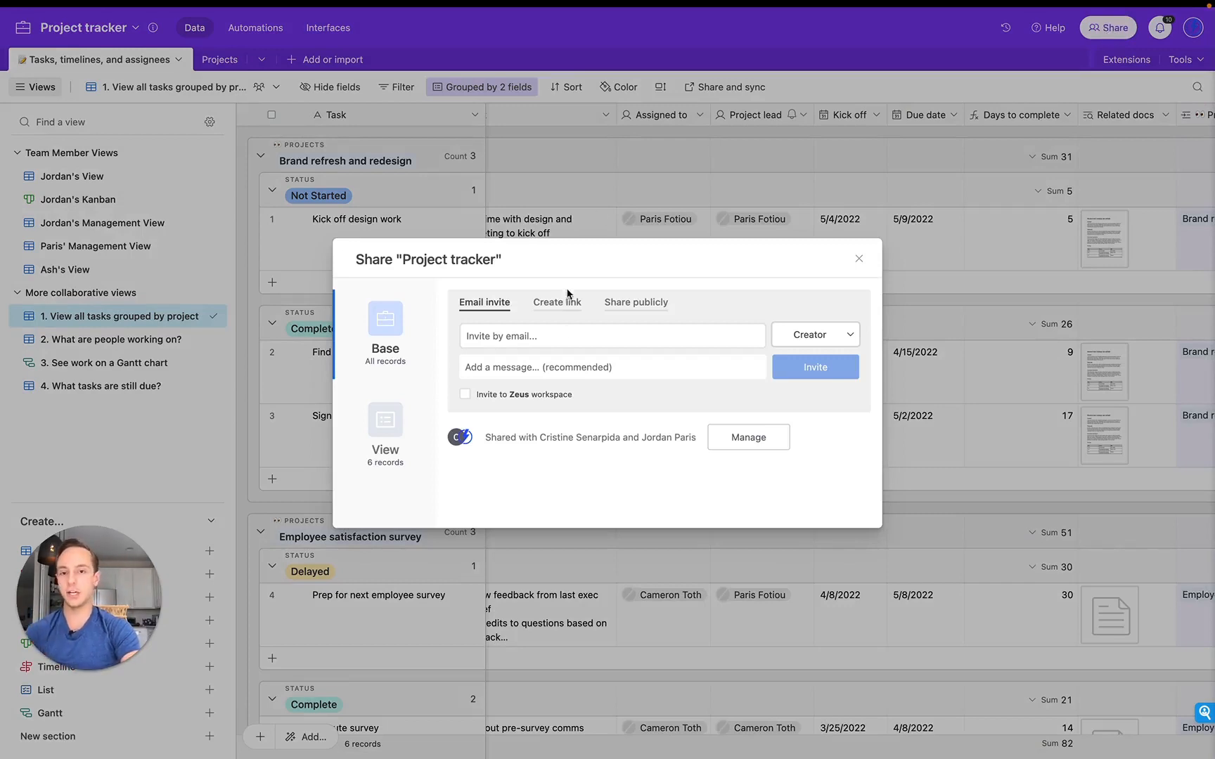
pyautogui.click(524, 330)
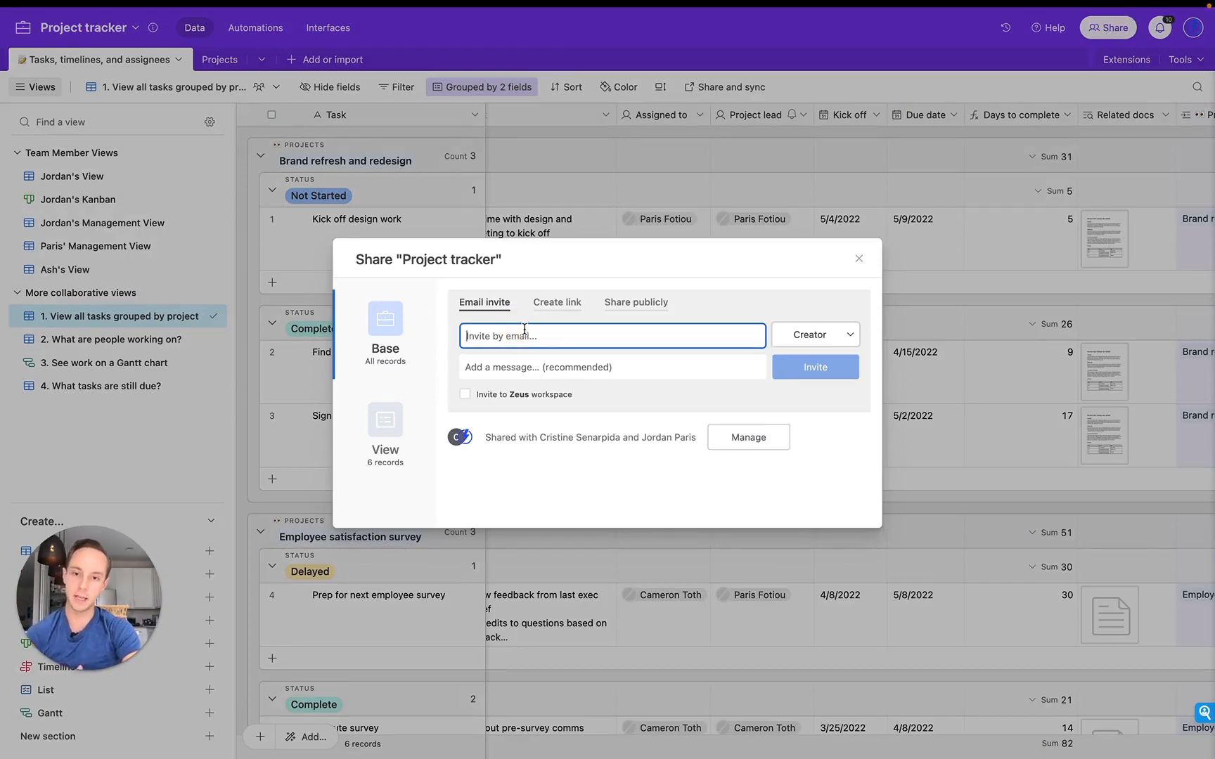
pyautogui.click(550, 304)
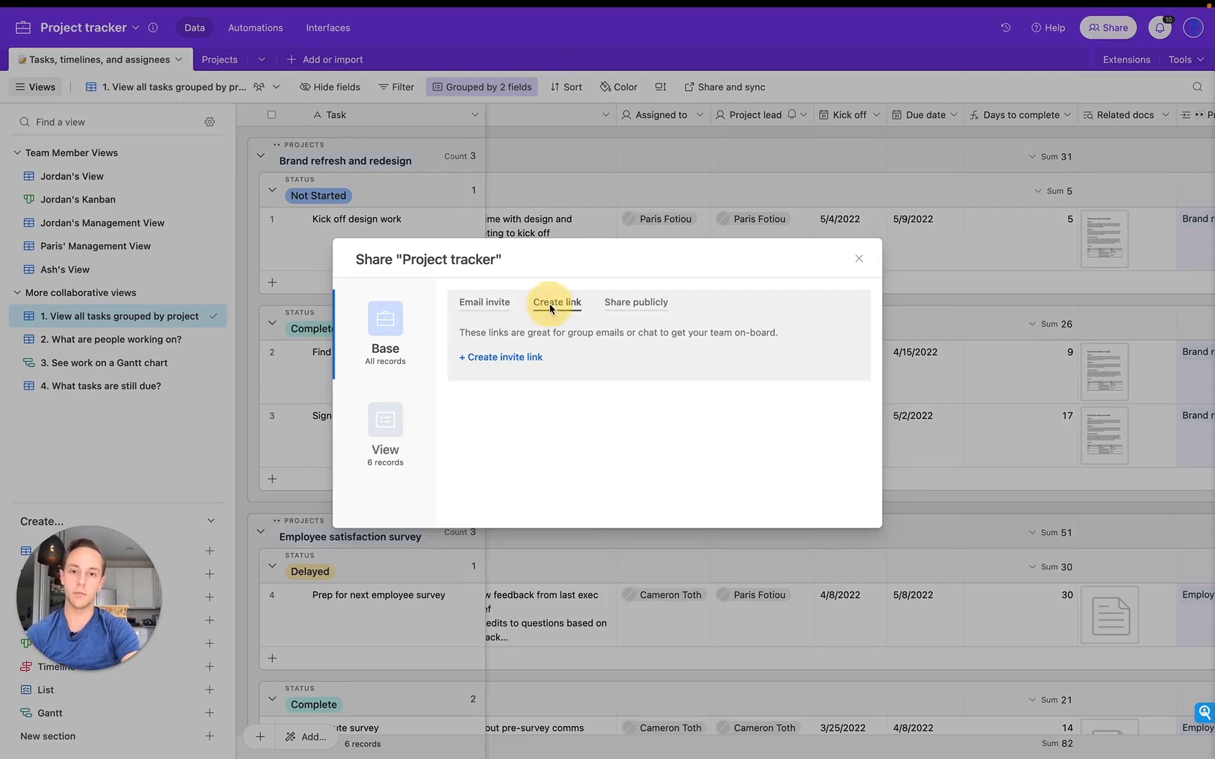
pyautogui.click(861, 262)
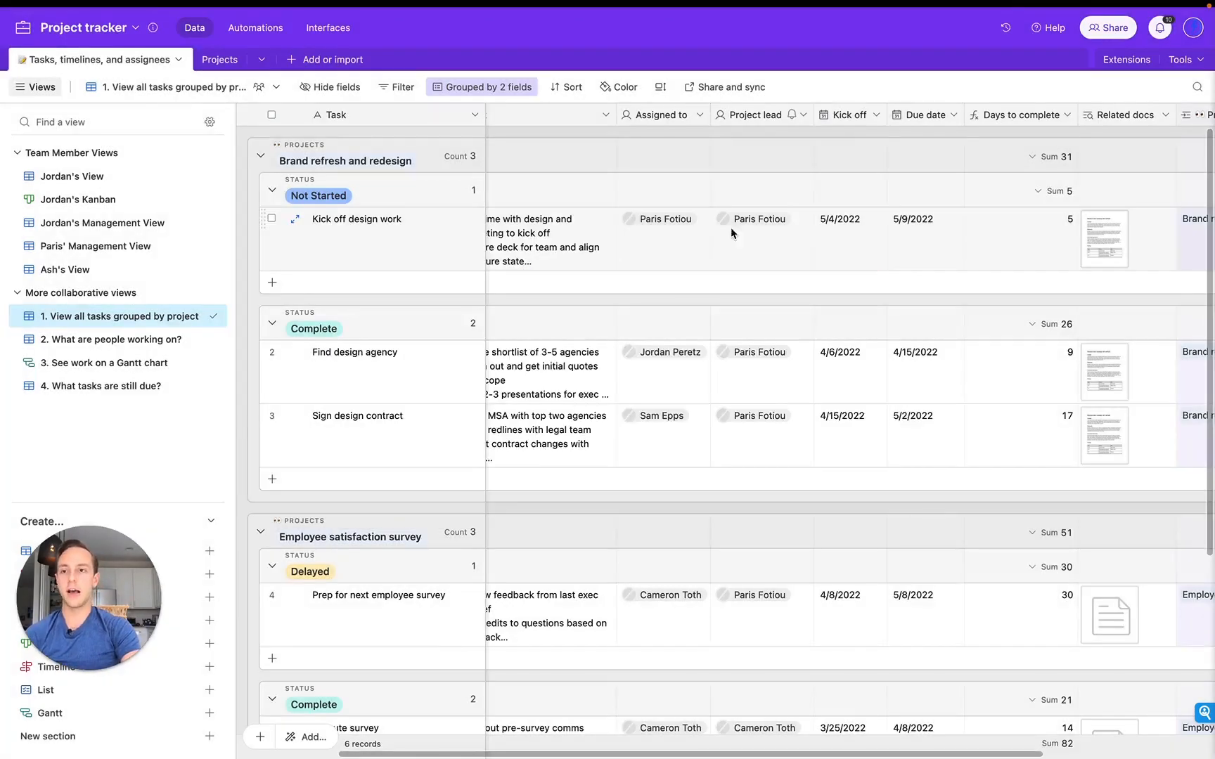
# Step: Examine the Zeus workspace's options for inviting collaborators and look through the bases that workspace sharing covers
pyautogui.click(23, 30)
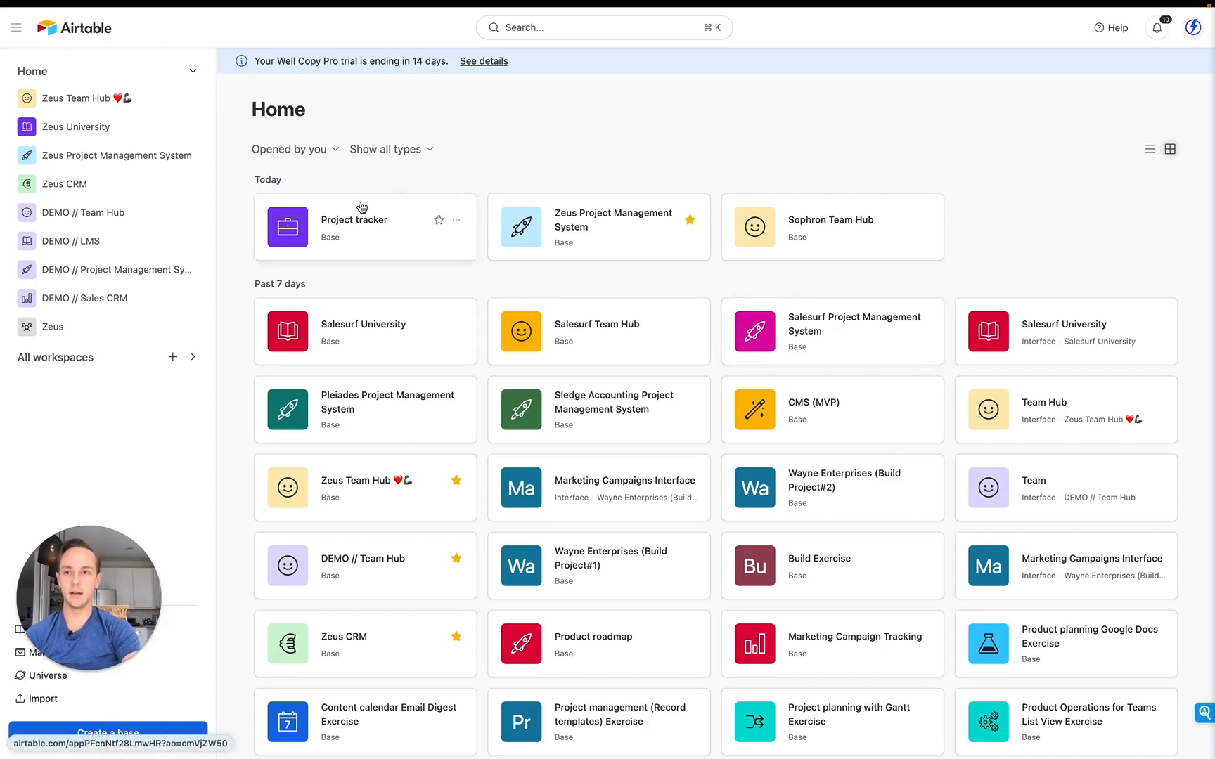
pyautogui.click(192, 357)
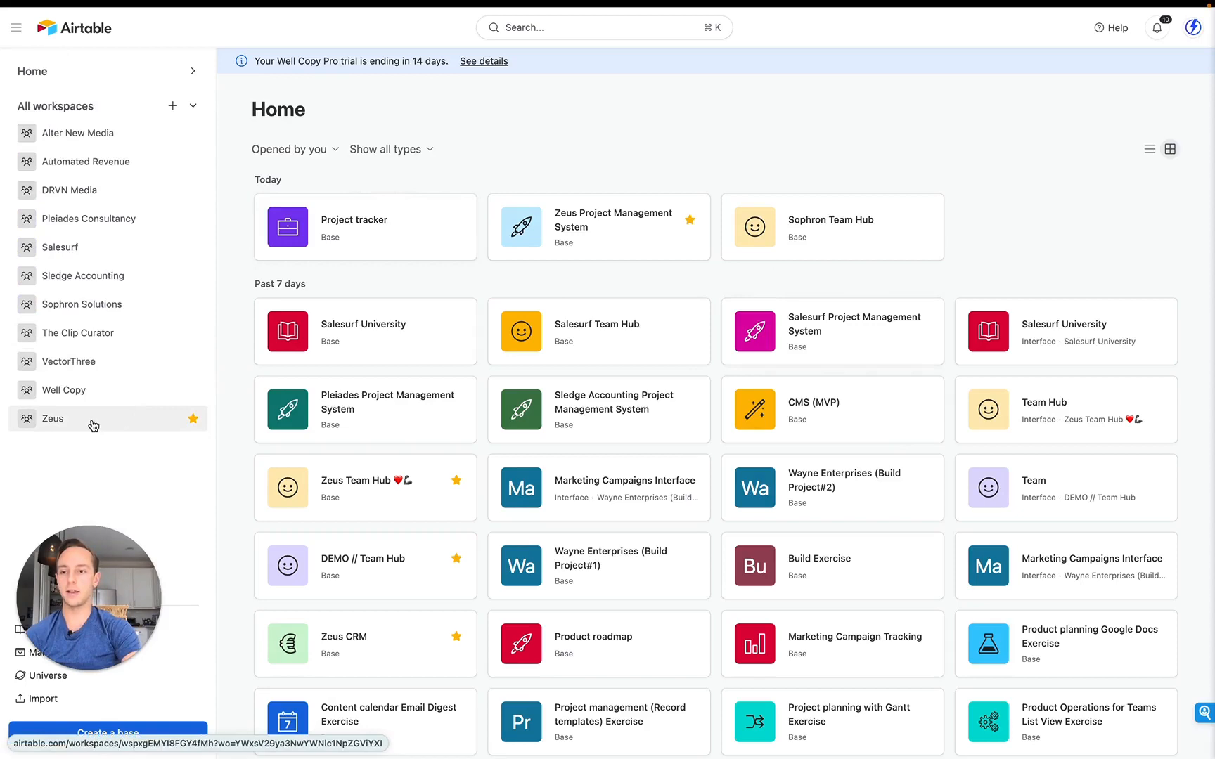
pyautogui.click(120, 420)
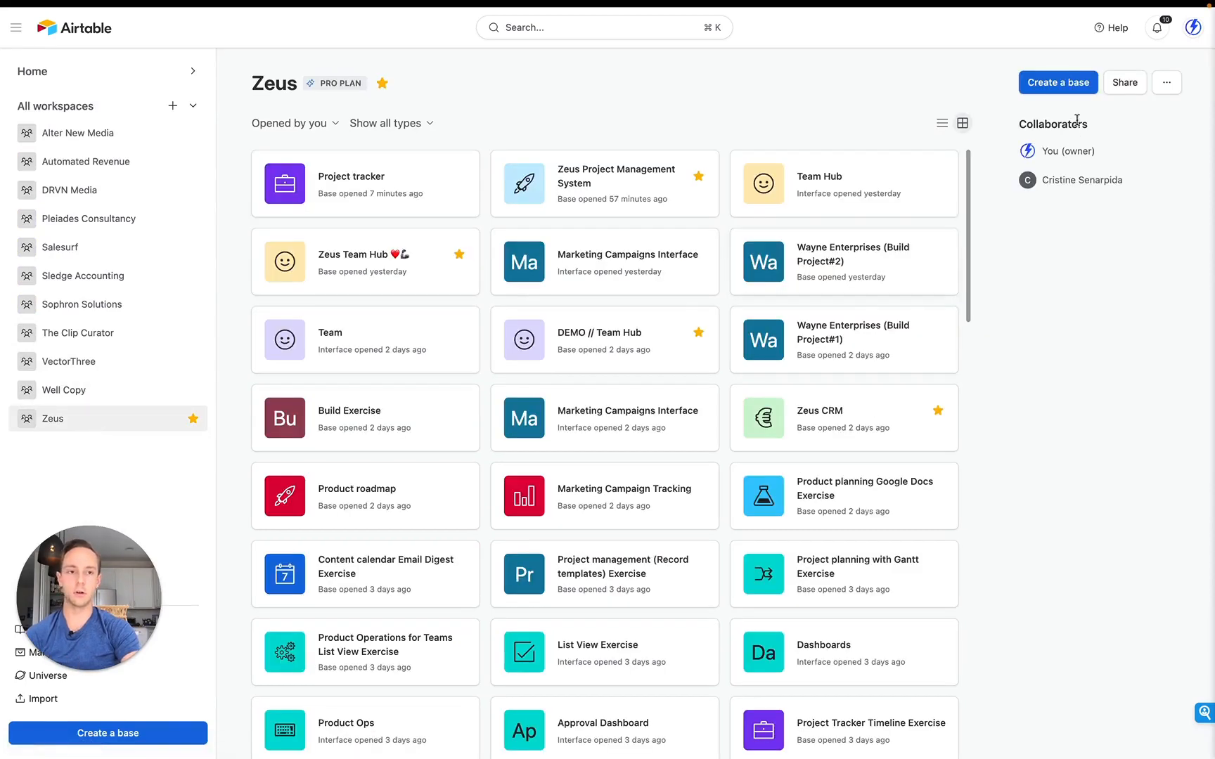
pyautogui.click(1118, 84)
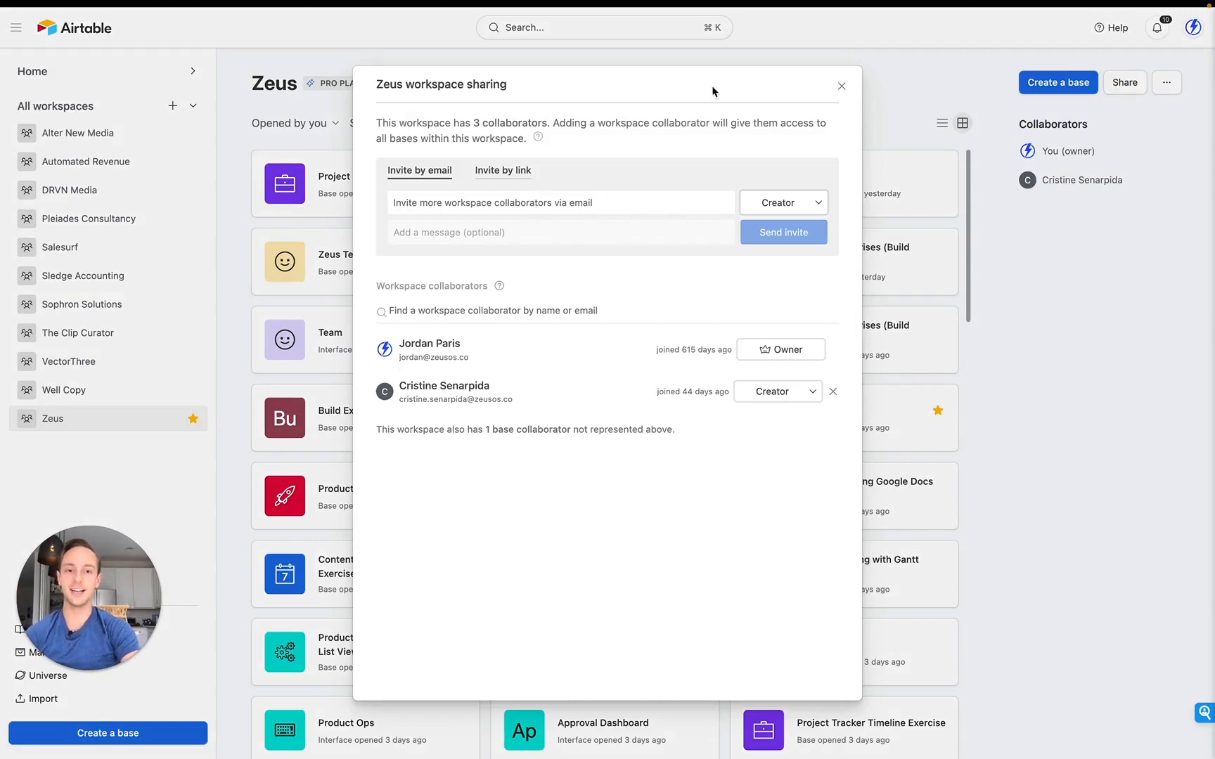
pyautogui.click(842, 86)
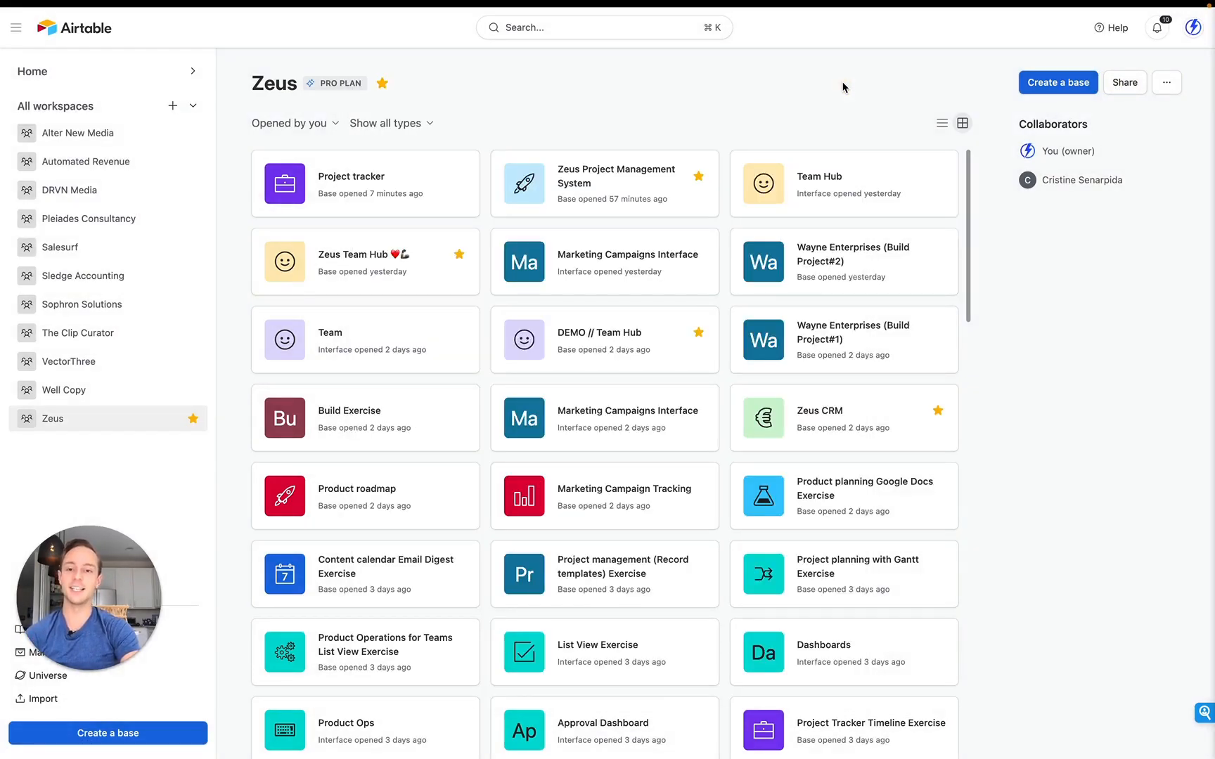
pyautogui.scroll(-3, 801, 469)
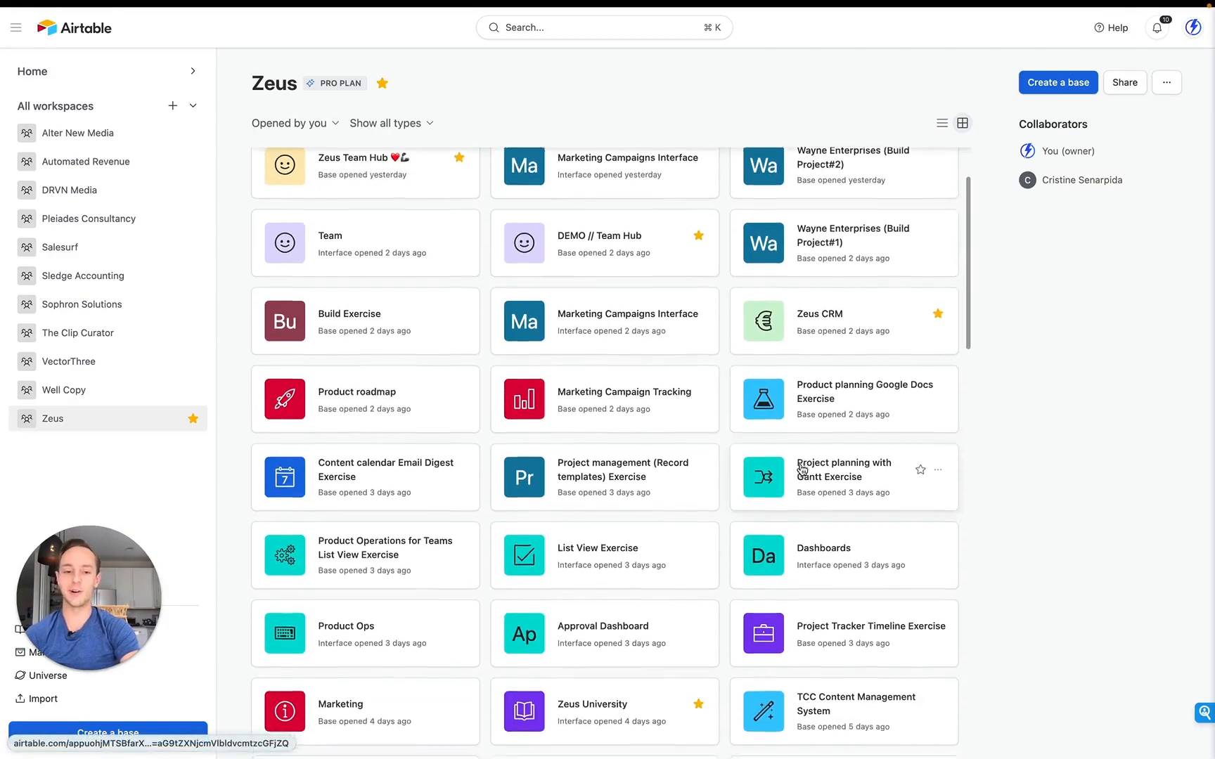
pyautogui.scroll(-2, 802, 470)
pyautogui.scroll(4, 802, 469)
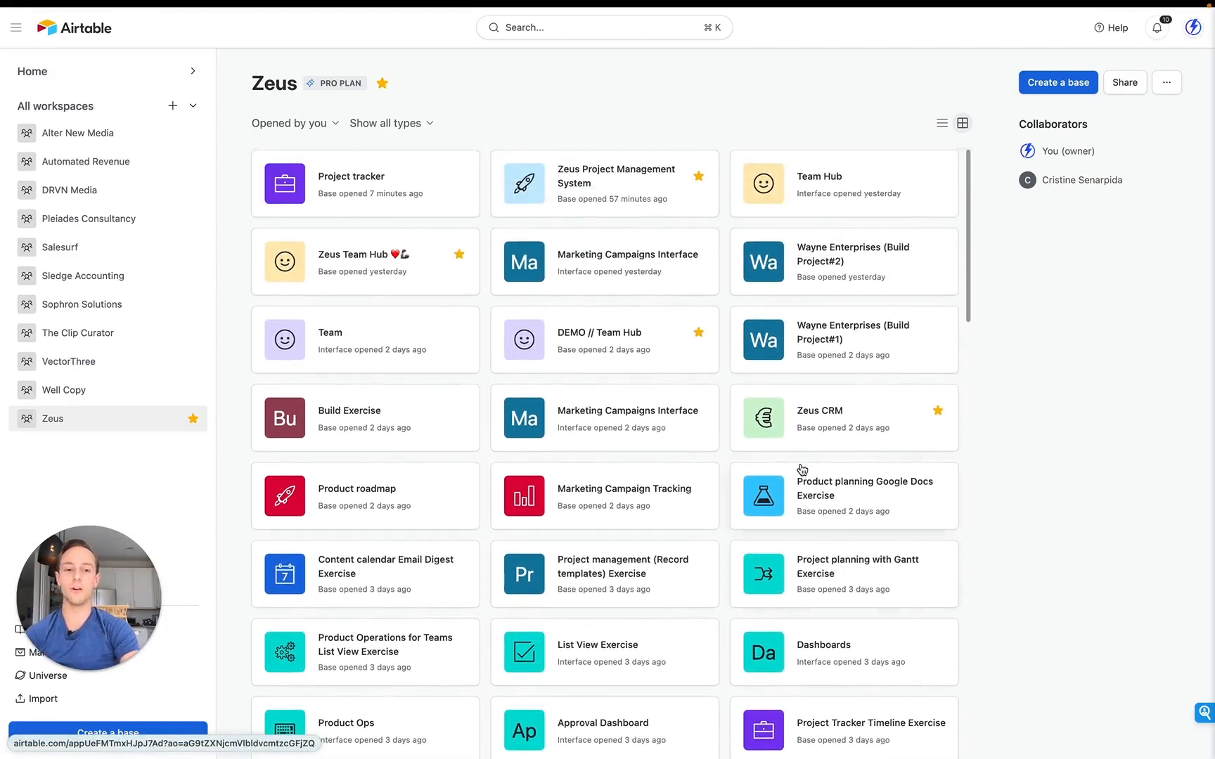